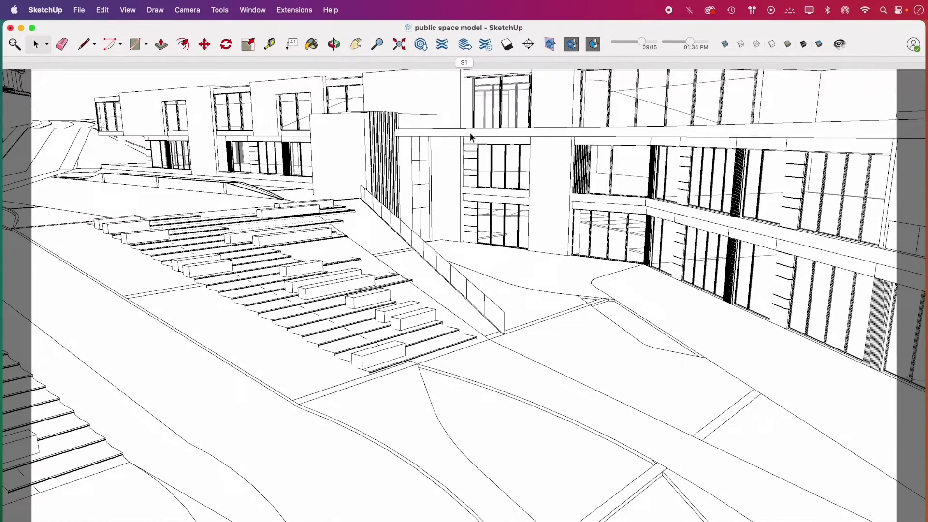
In scene S1, turn on shadows and set them to 08:48 AM on 02/06 with Light 39 and Dark 34
left_click(464, 63)
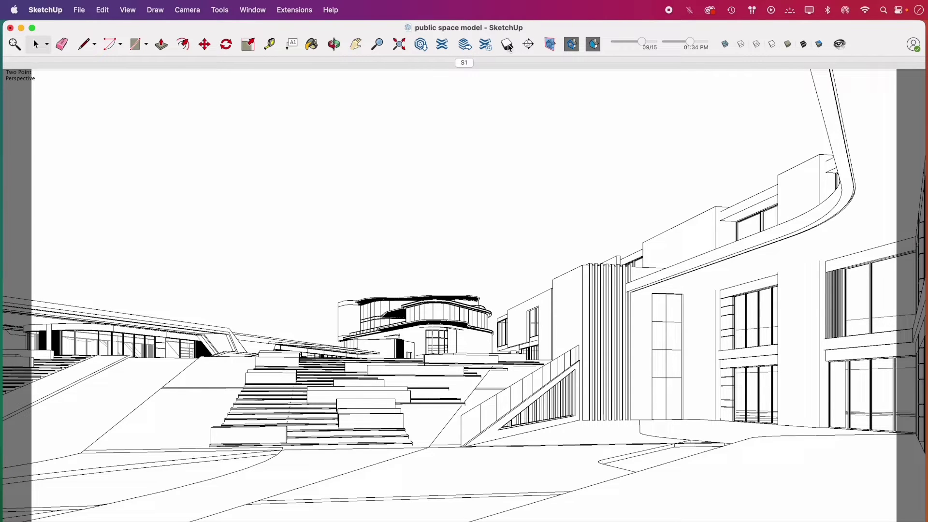
left_click(508, 45)
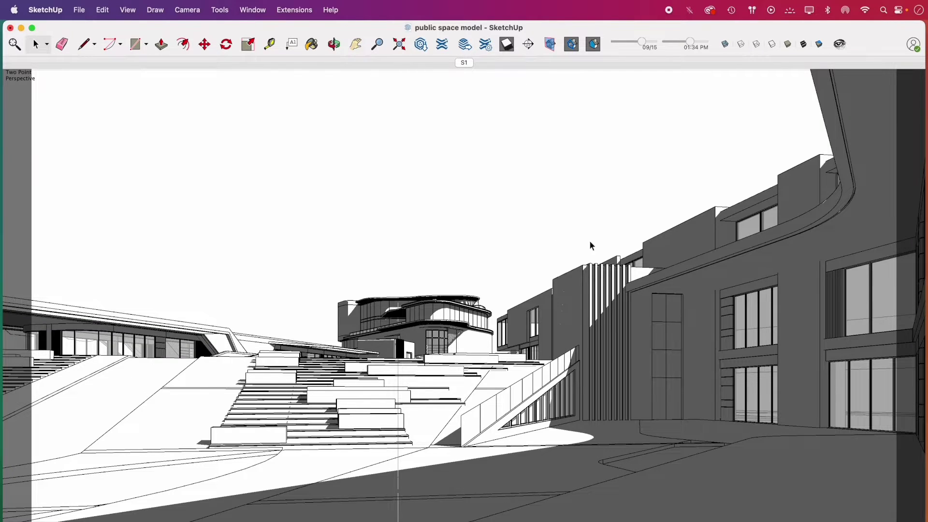
left_click(252, 10)
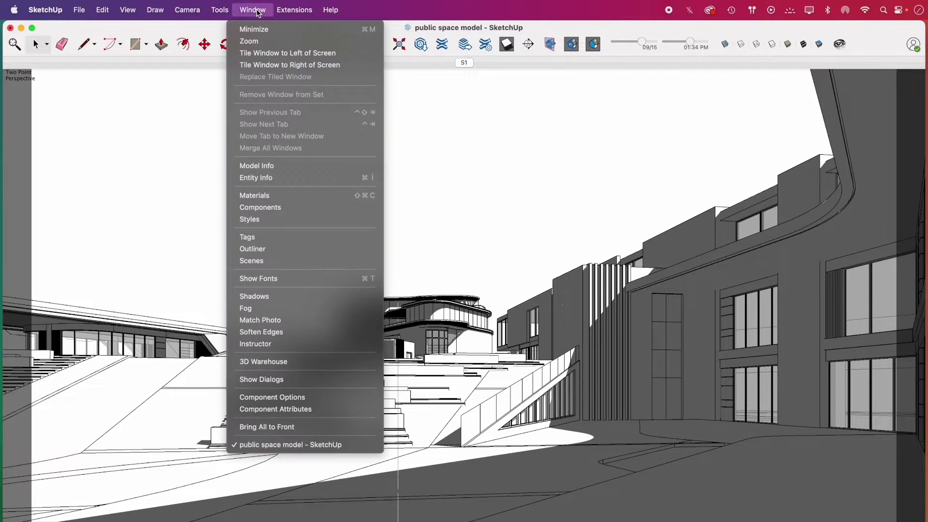
left_click(284, 296)
left_click_drag(804, 117, 777, 128)
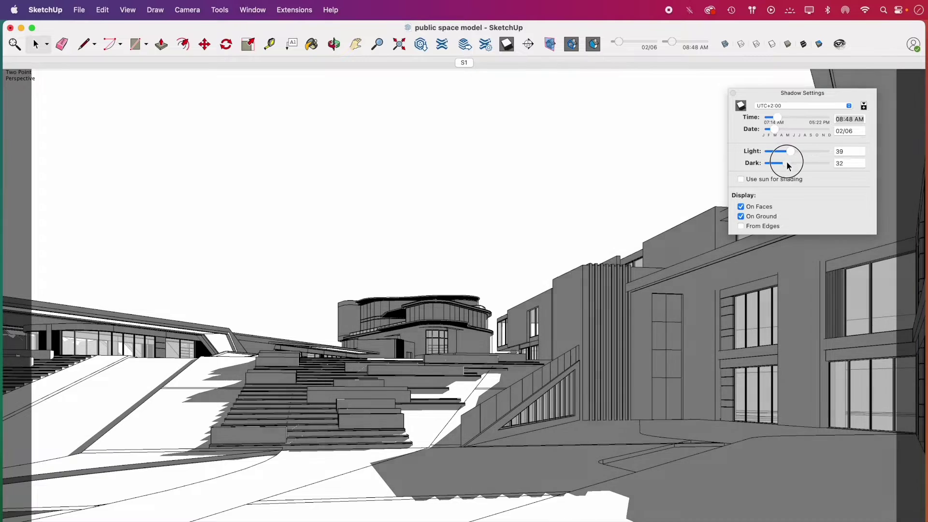
left_click_drag(788, 163, 787, 162)
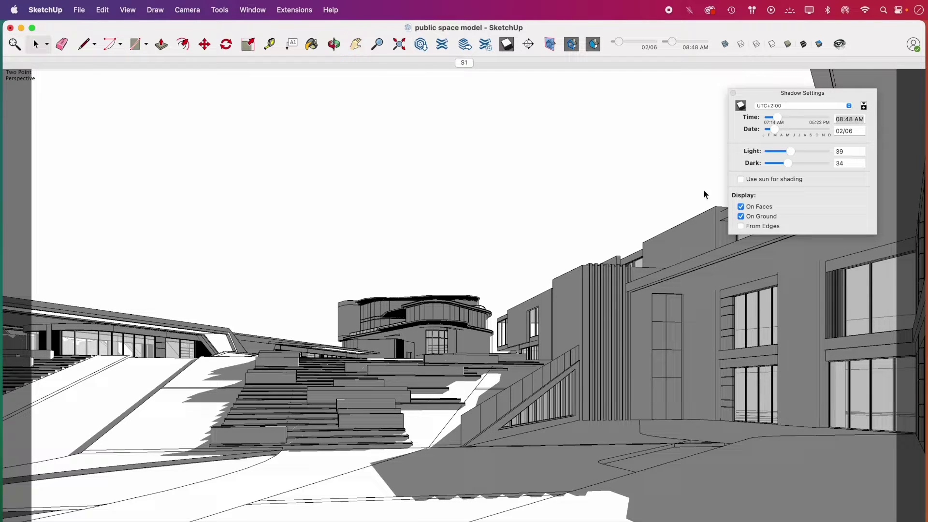
Turn off edges and profiles in the edge style and lighten the shadows slightly with the Dark setting
left_click(128, 9)
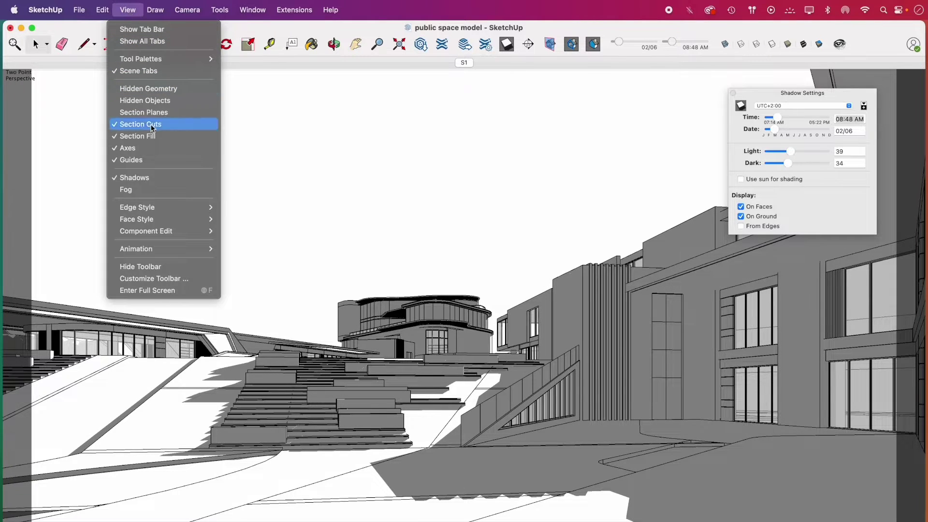
mouse_move(172, 207)
left_click(236, 207)
left_click(128, 10)
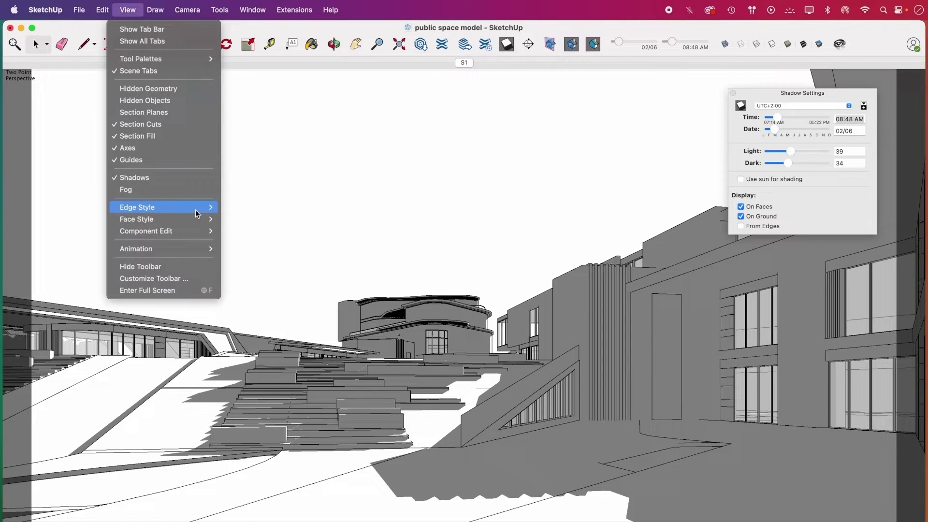
left_click(248, 236)
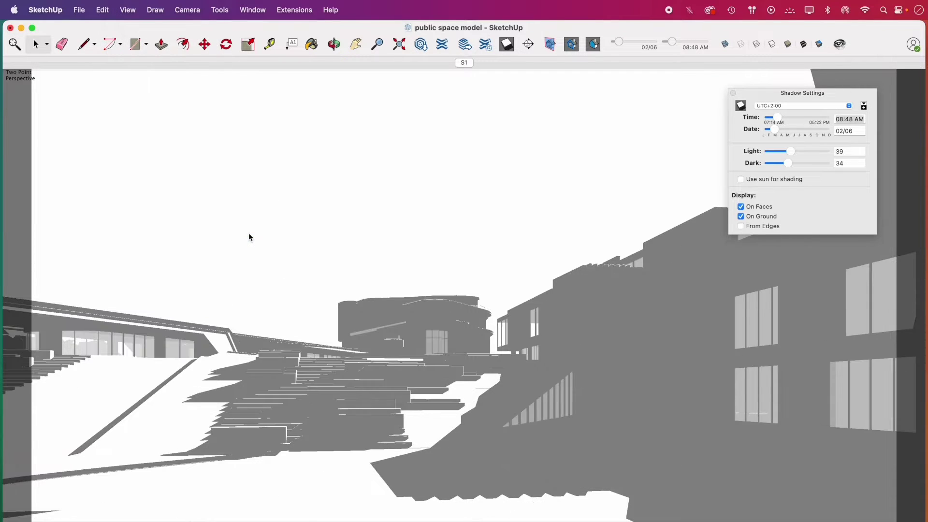
left_click_drag(788, 163, 795, 167)
Export the shadow view as a 2D PNG named "public space model-shadows" at view size with anti-aliasing and a transparent background
left_click(79, 9)
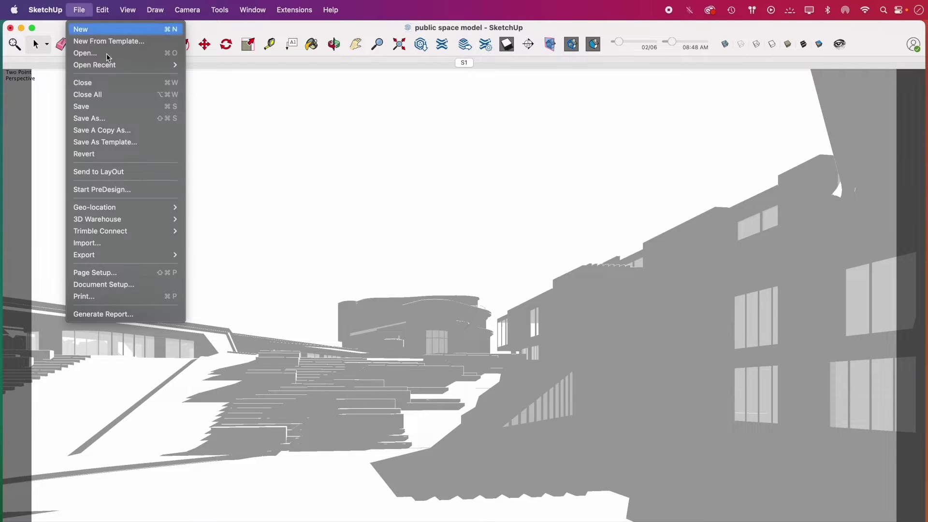
mouse_move(172, 255)
left_click(223, 273)
left_click(479, 314)
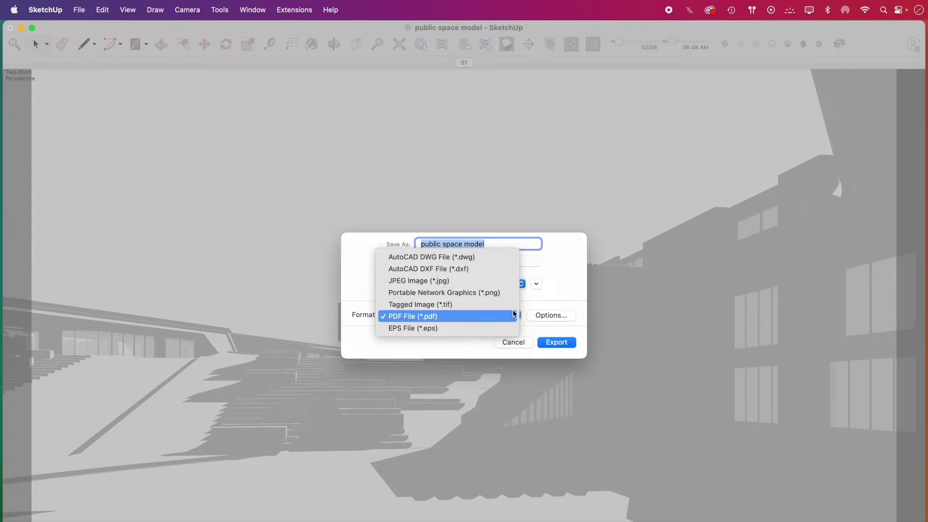
left_click(477, 296)
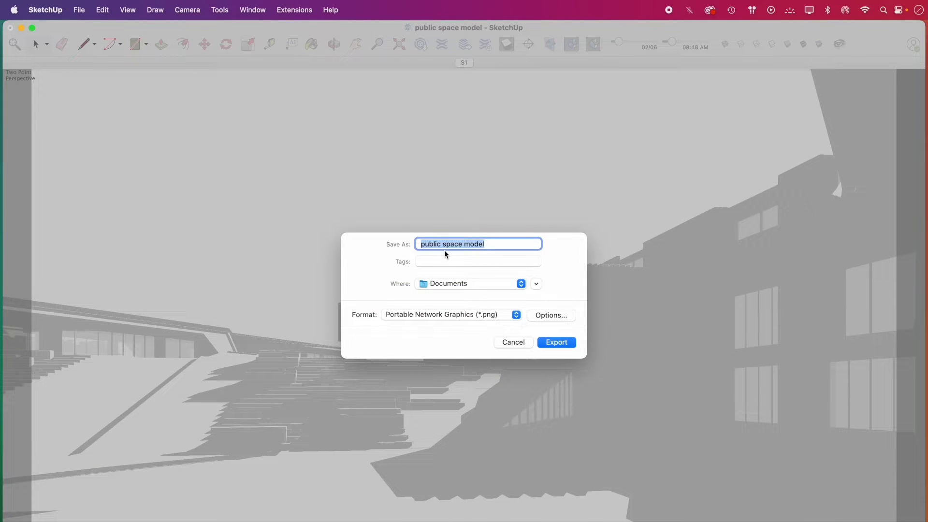
left_click(491, 244)
type("-shadows")
left_click(558, 318)
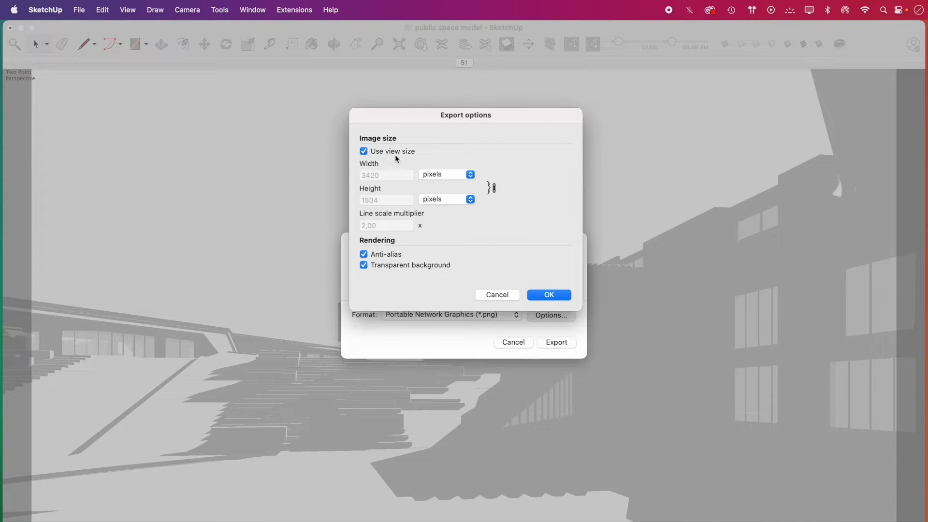
left_click(556, 296)
left_click(557, 343)
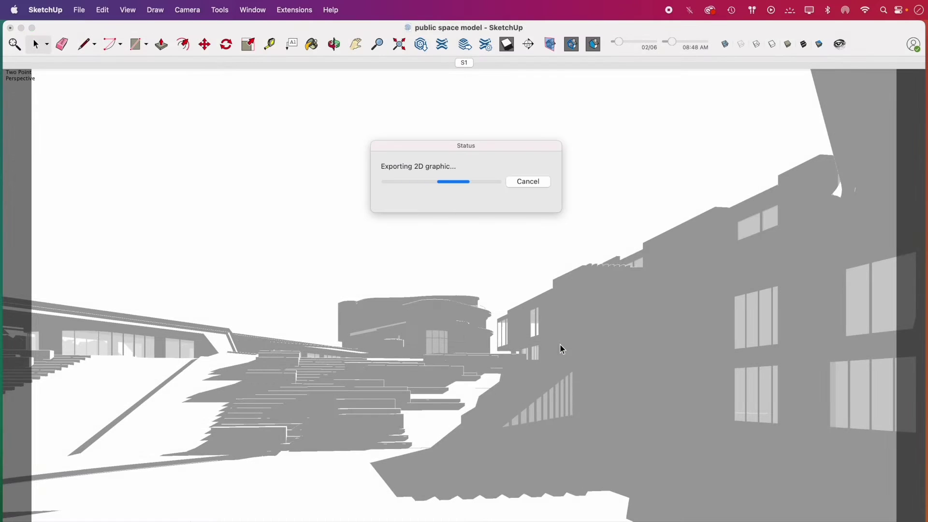
Add a new scene from the shadow view, saving the style changes as a new style
right_click(464, 63)
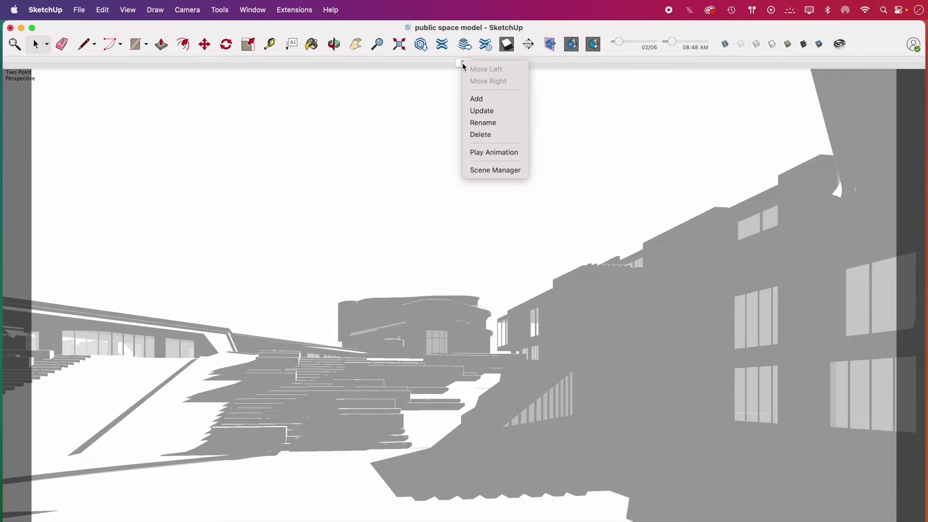
left_click(500, 100)
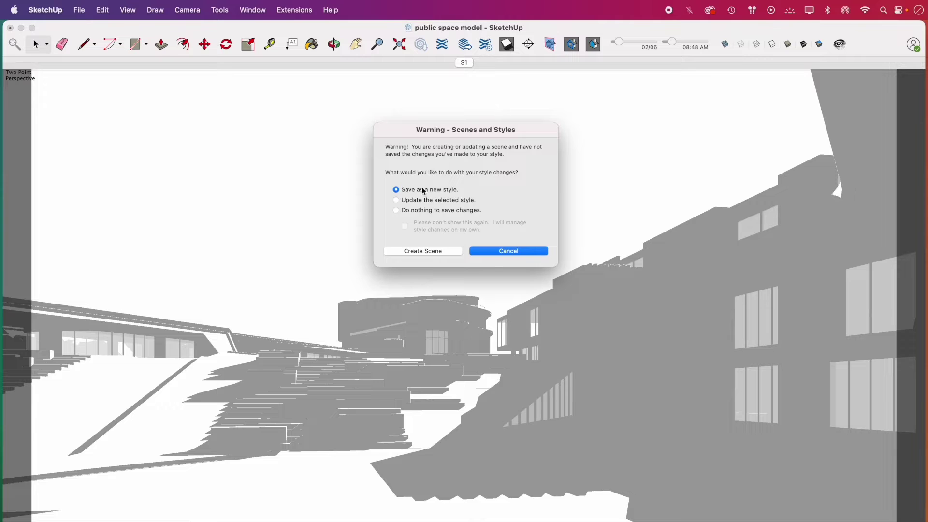
left_click(419, 250)
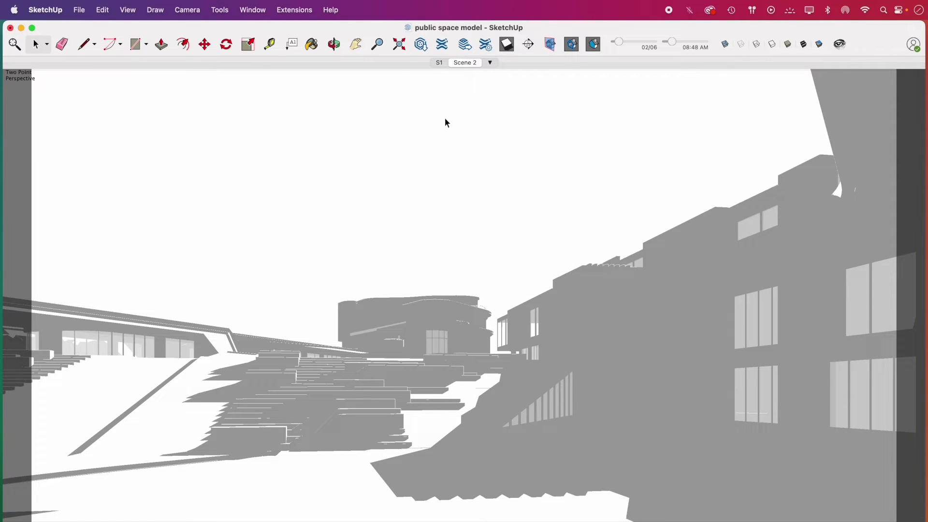
Return to scene S1 and hide the curved building in the background
left_click(438, 63)
left_click(419, 319)
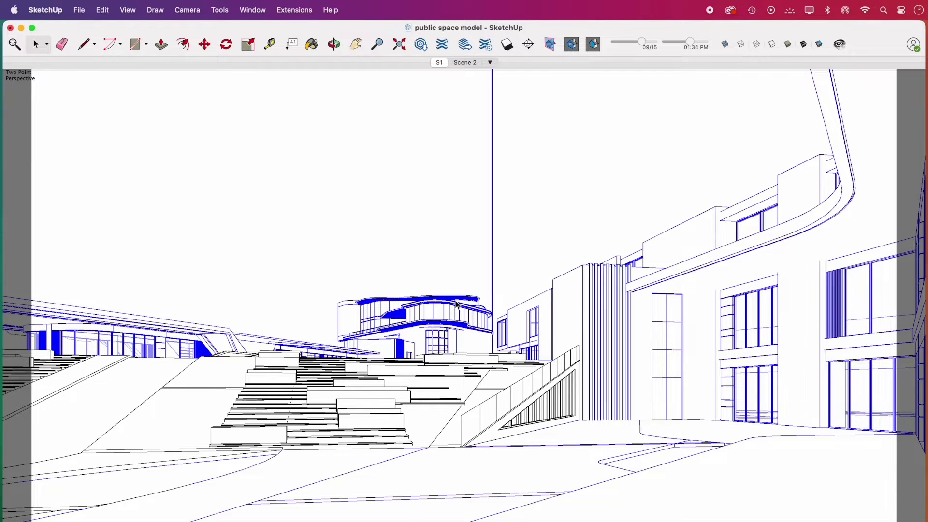
right_click(419, 319)
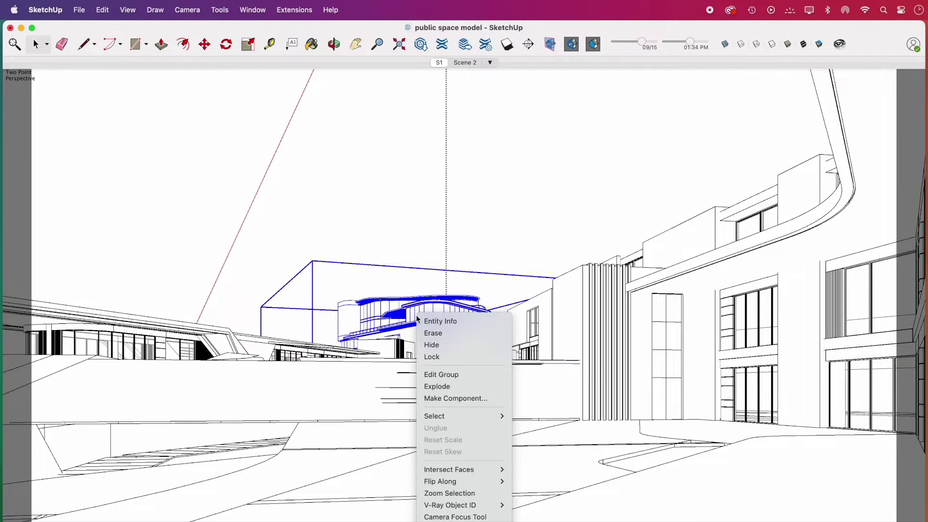
left_click(443, 346)
Inside the group of the long low background building, hide the upper floor and the slanted frame
scroll(160, 334, "up", 10)
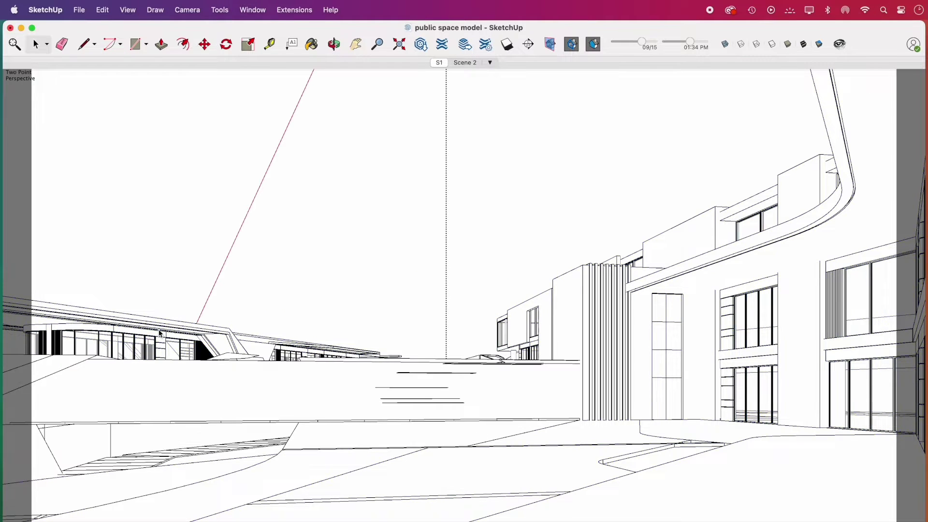
left_click_drag(411, 313, 294, 358)
right_click(179, 361)
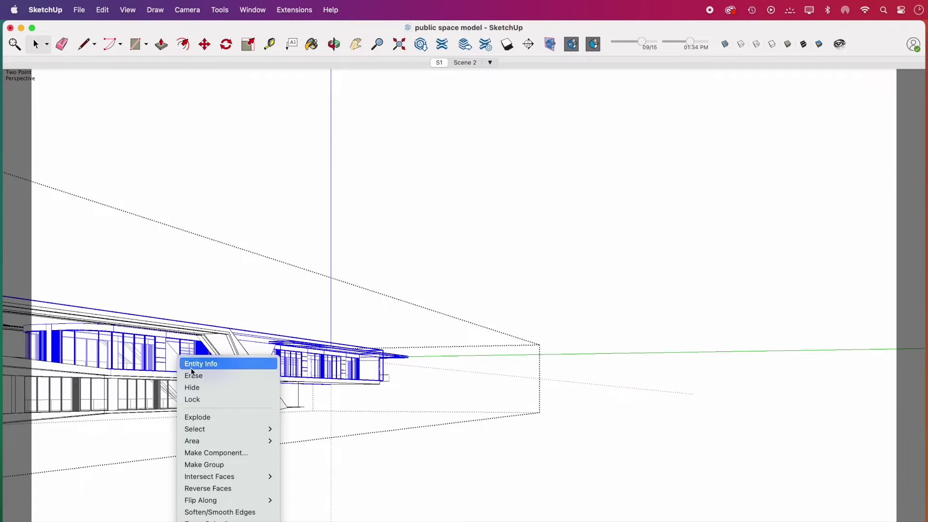
left_click(219, 386)
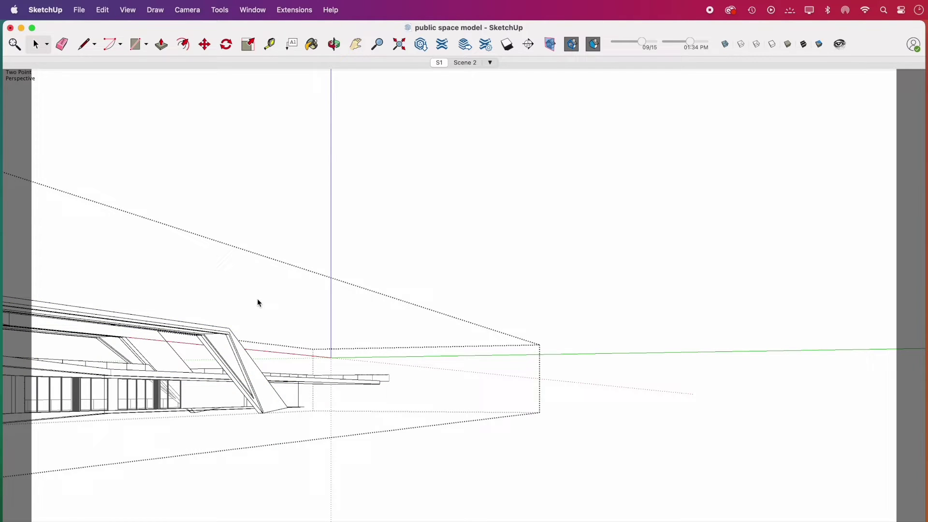
left_click_drag(259, 303, 90, 353)
right_click(132, 343)
left_click(170, 373)
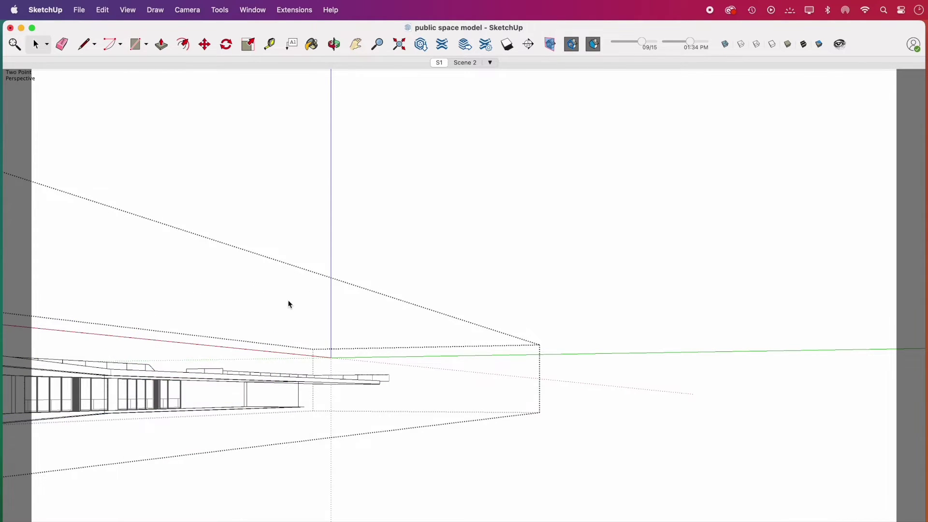
Leave the low building's group and hide the remaining background geometry behind the stairs
key("Escape")
double_click(131, 345)
left_click(130, 345)
right_click(130, 344)
left_click(145, 365)
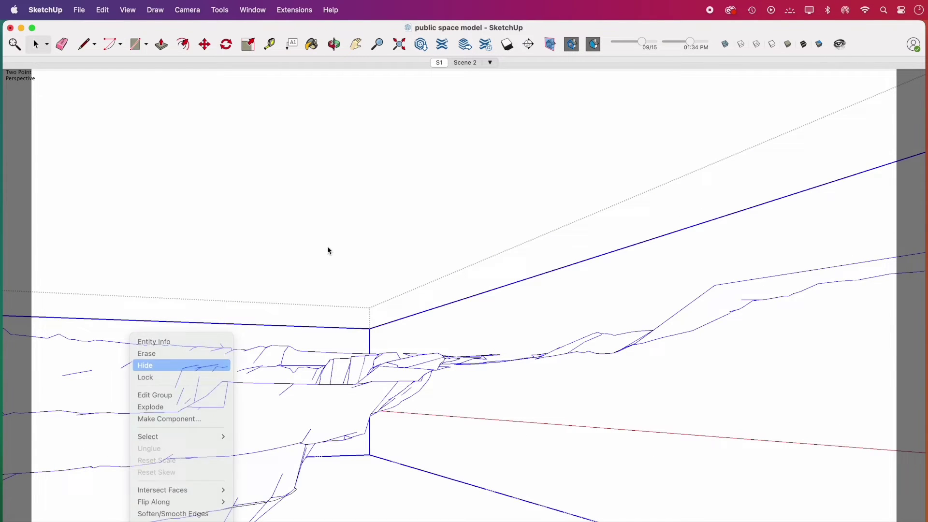
left_click(176, 180)
Export the foreground line view as a 2D PDF named "public space" in Documents
left_click(80, 9)
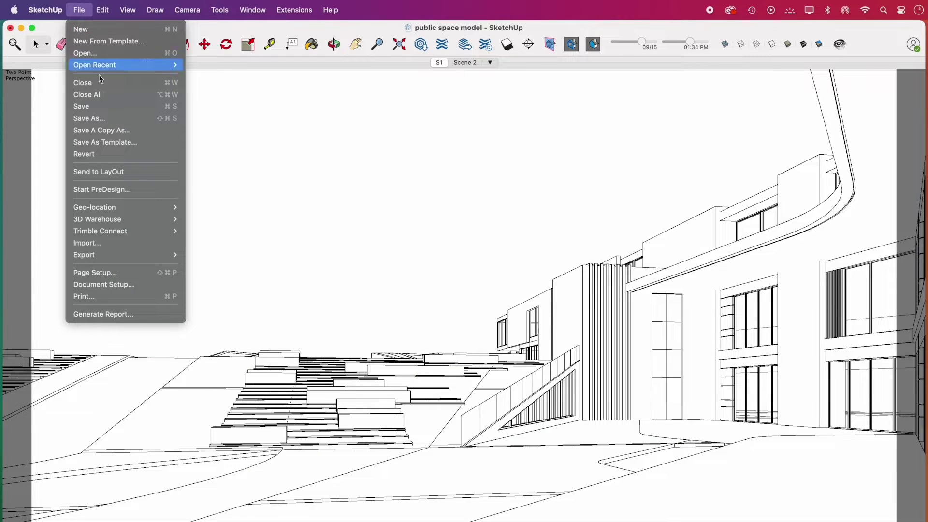
mouse_move(161, 256)
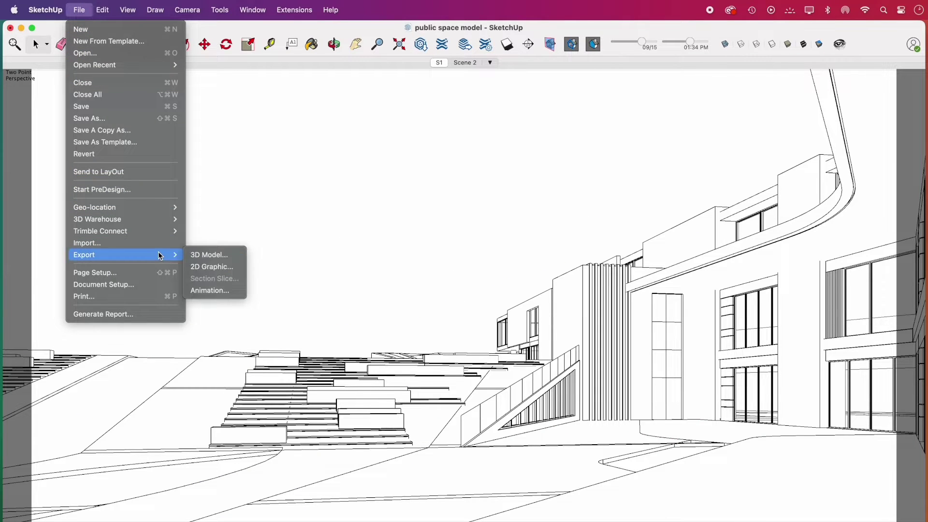
left_click(217, 266)
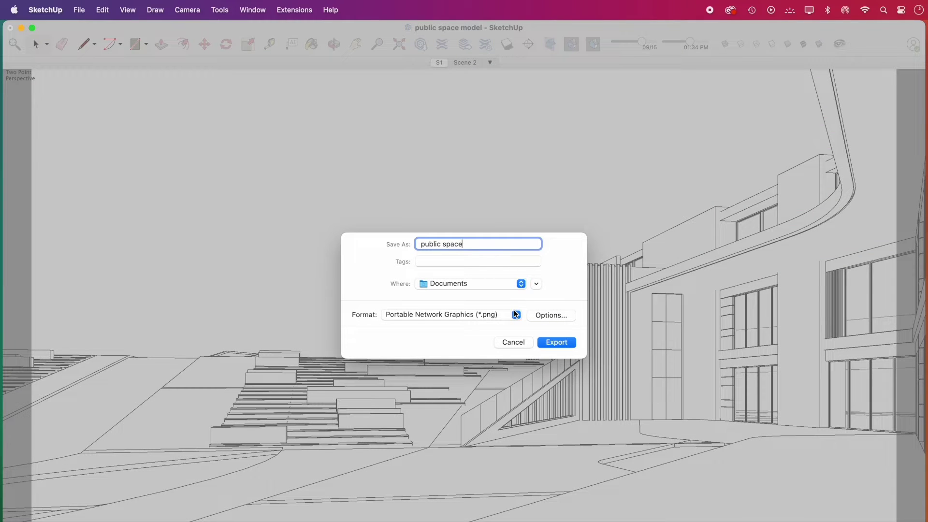
left_click(515, 314)
left_click(504, 338)
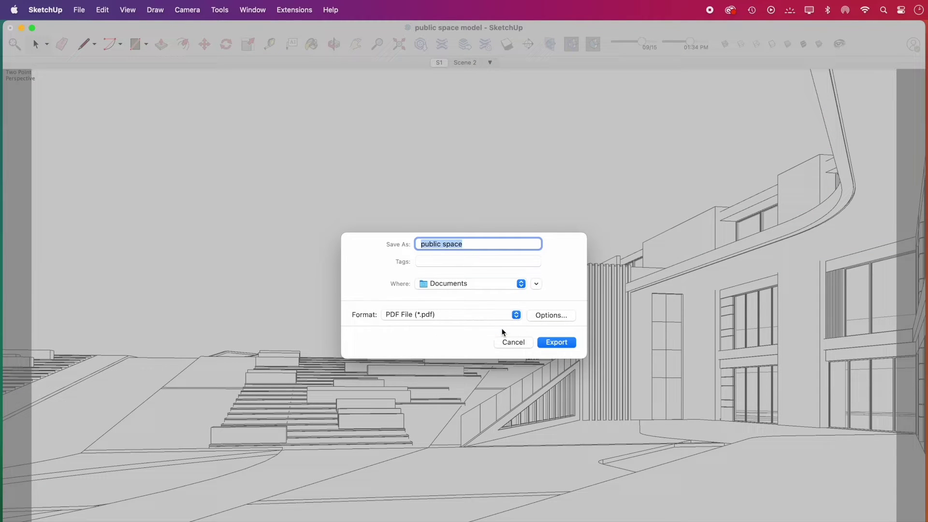
left_click(557, 343)
Unhide all hidden geometry in the model
left_click(103, 9)
mouse_move(193, 189)
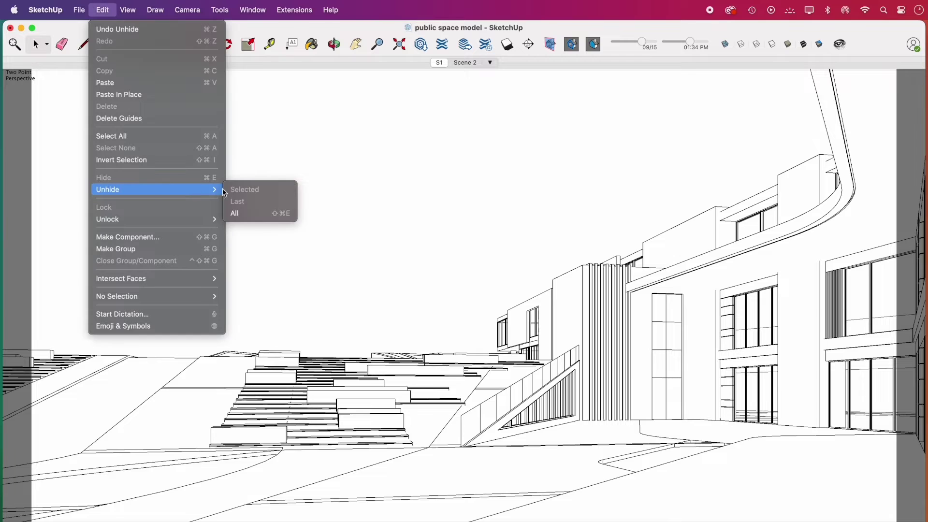
left_click(253, 214)
Hide the plaza stairs, ground and foreground building, keeping only the background buildings
left_click(363, 407)
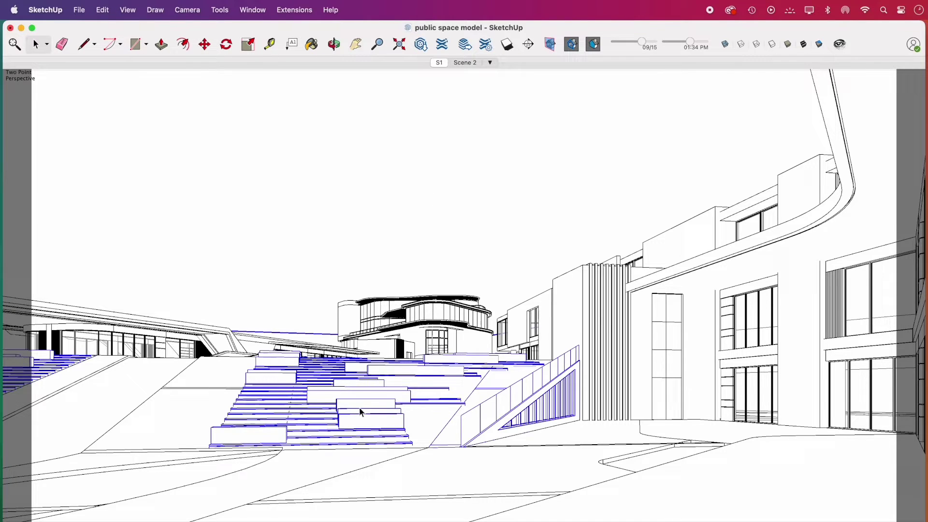
right_click(363, 406)
left_click(375, 378)
right_click(600, 432)
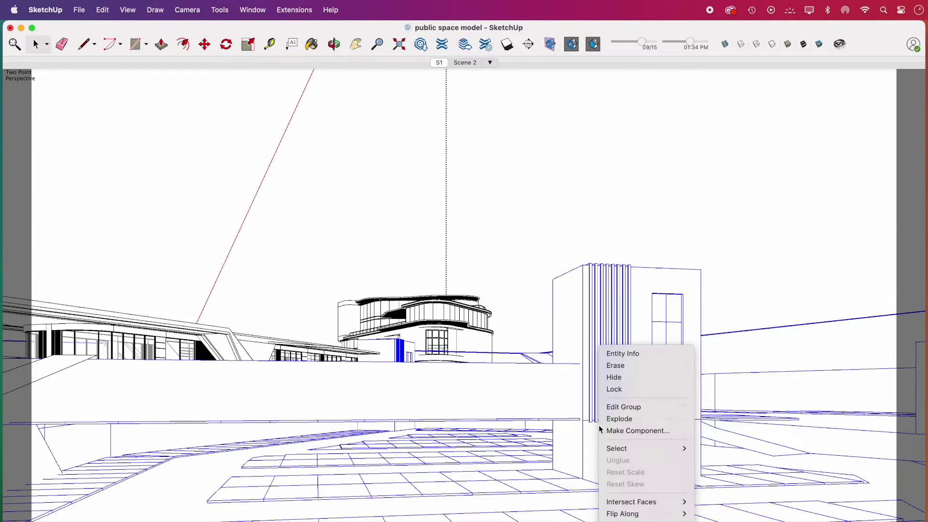
left_click(630, 378)
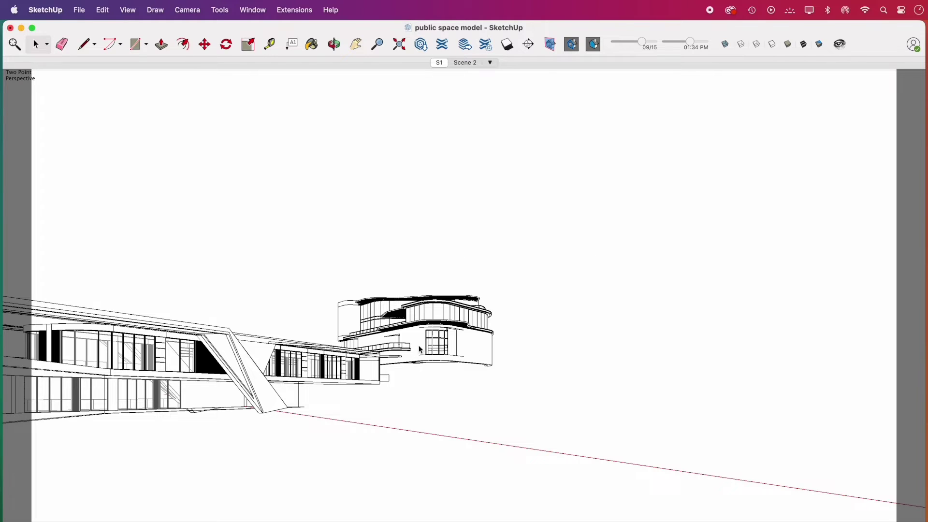
Export the background line view as a 2D PDF named "background buildings" in Documents
left_click(79, 10)
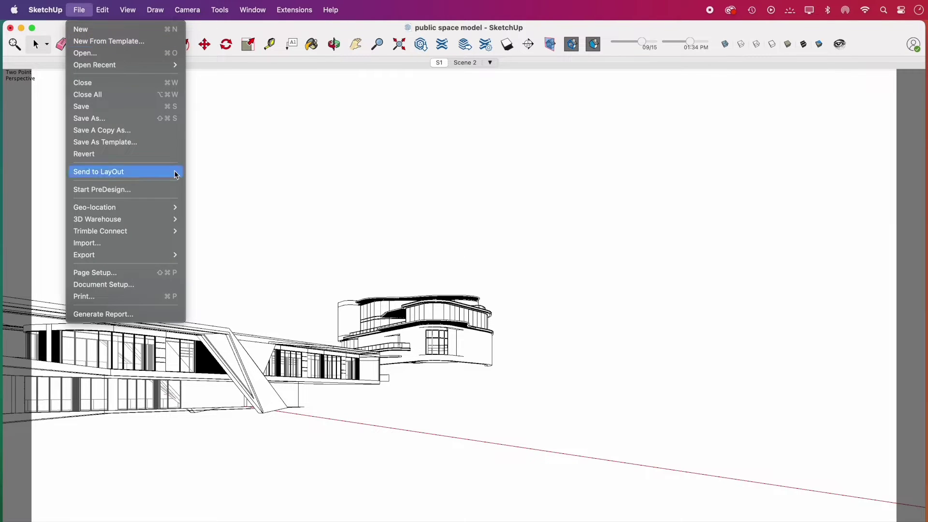
mouse_move(173, 254)
left_click(223, 268)
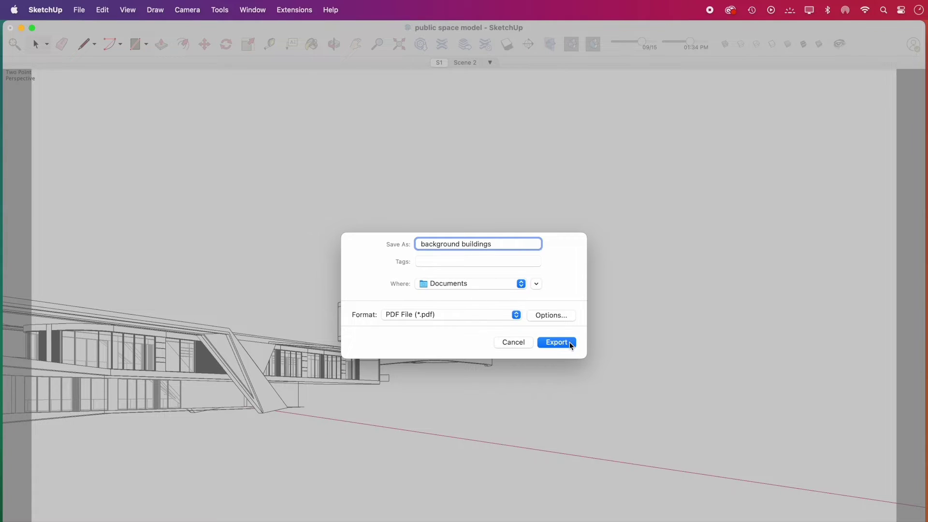
left_click(571, 342)
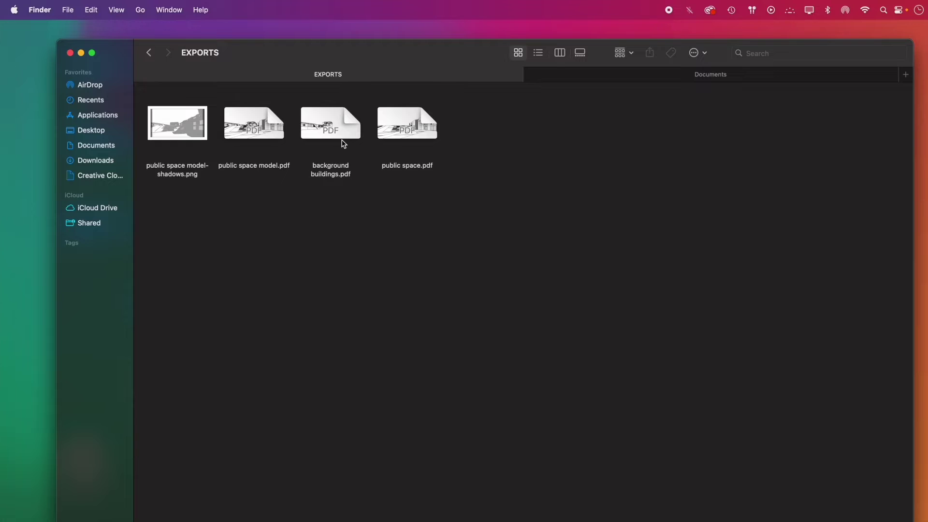
Open background buildings.pdf from the EXPORTS folder in Adobe Illustrator
right_click(343, 140)
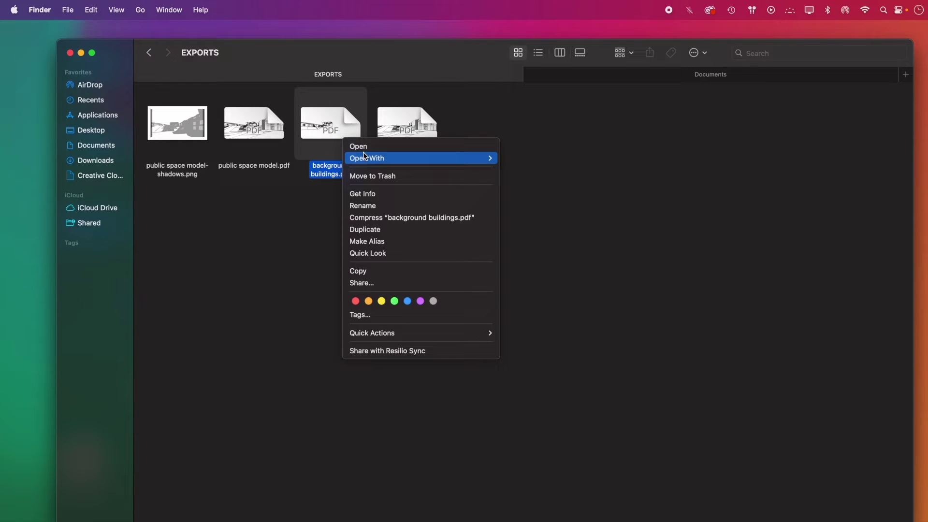
mouse_move(367, 158)
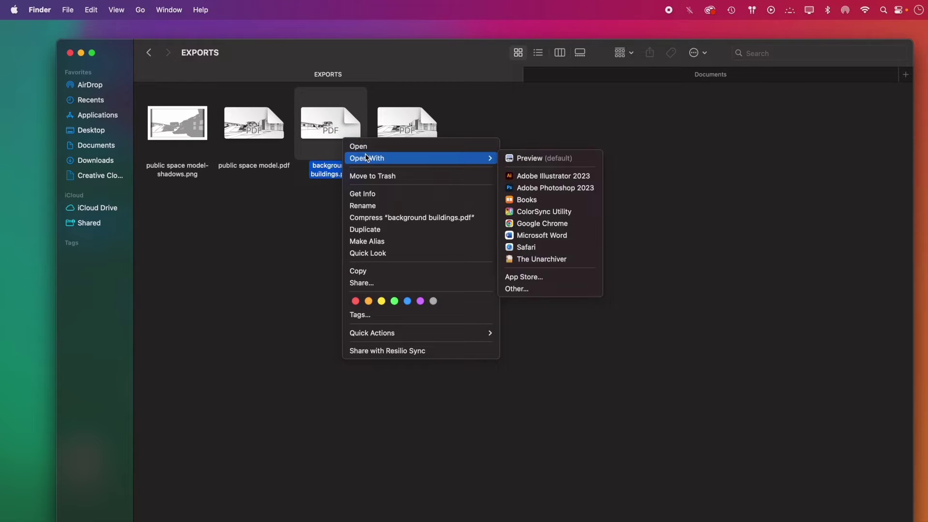
left_click(544, 177)
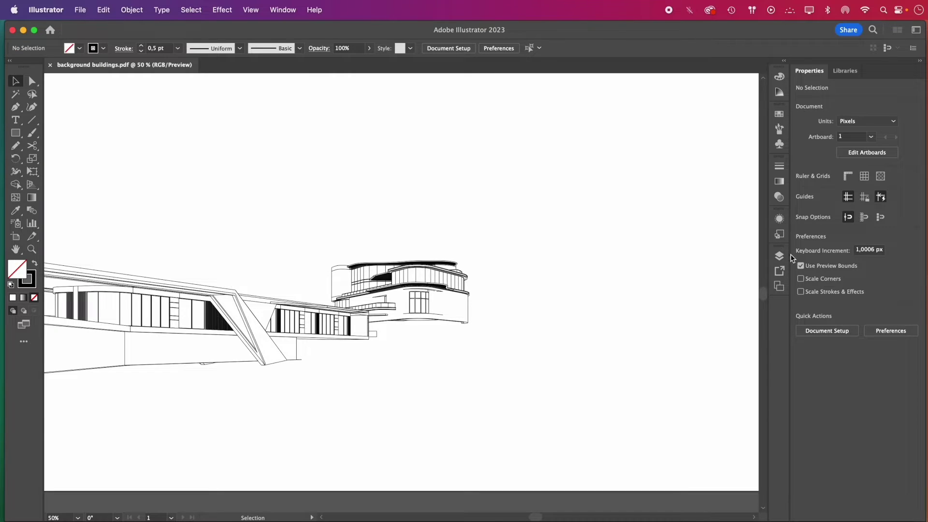
Add a layer above the existing one, naming the existing layer "background" and the new one "public space"
left_click(779, 257)
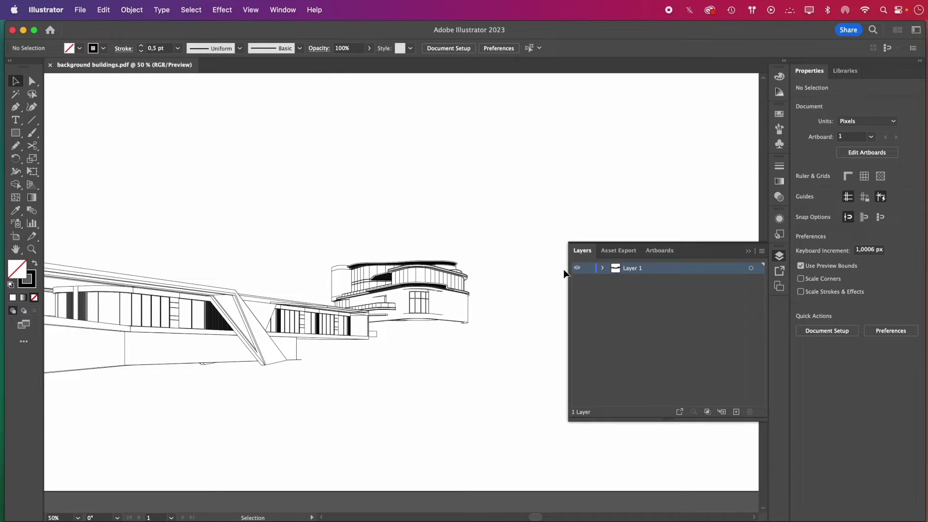
left_click(736, 411)
double_click(636, 280)
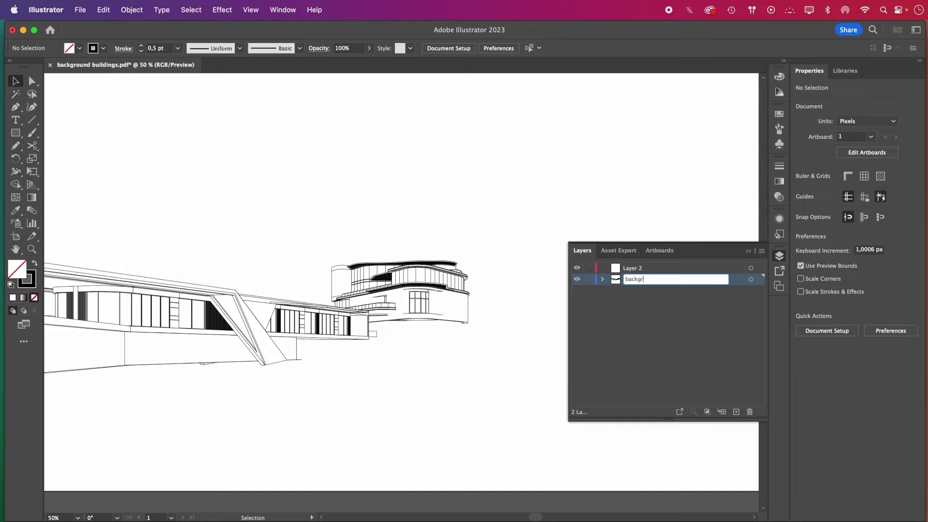
double_click(634, 269)
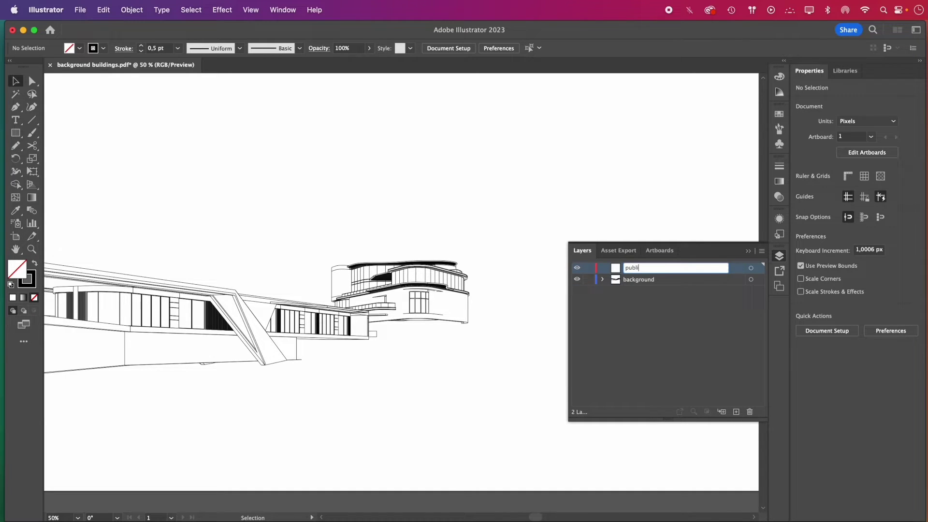
key("Return")
Switch to Finder, open public space.pdf in Adobe Illustrator and copy all of its line work
key("super+Tab")
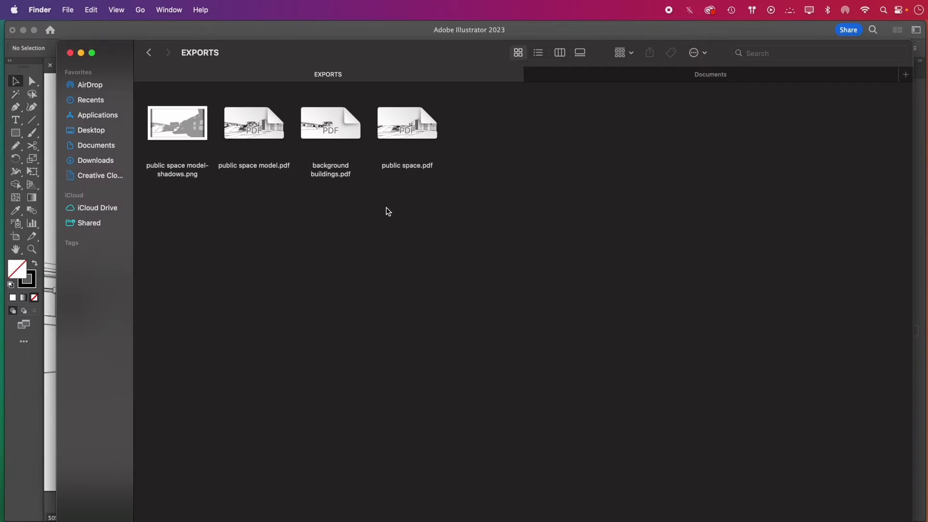
right_click(389, 134)
mouse_move(472, 151)
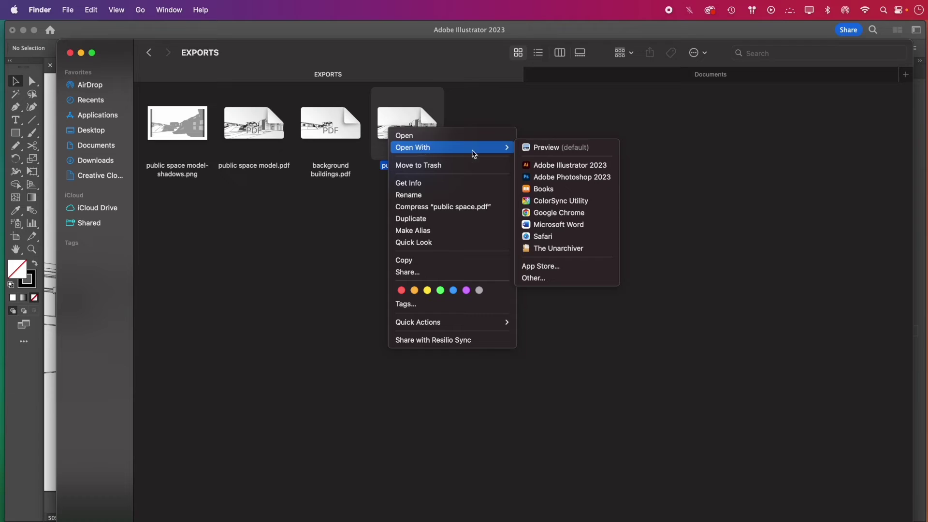
left_click(587, 162)
key("super+minus")
key("super+minus")
key("super+a")
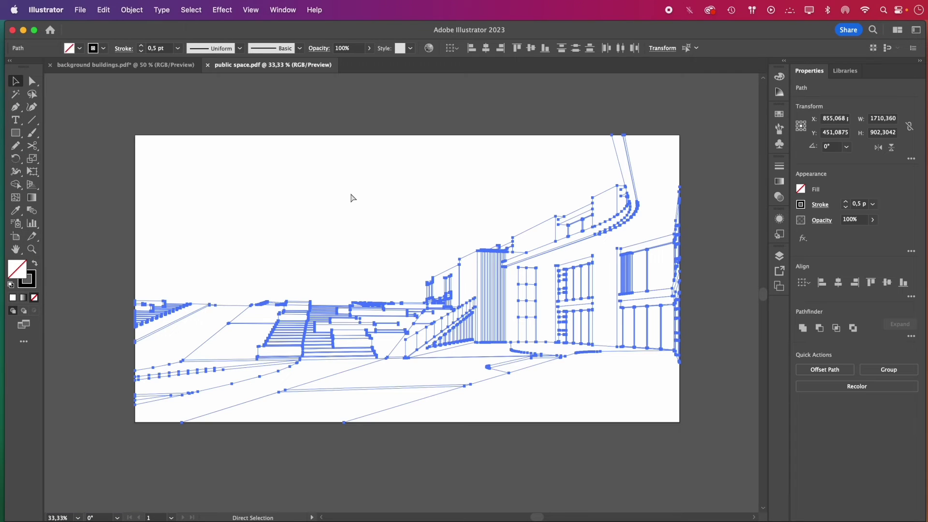
Paste the copied line work into the public space layer of background buildings.pdf, aligned over the background drawing
left_click(159, 70)
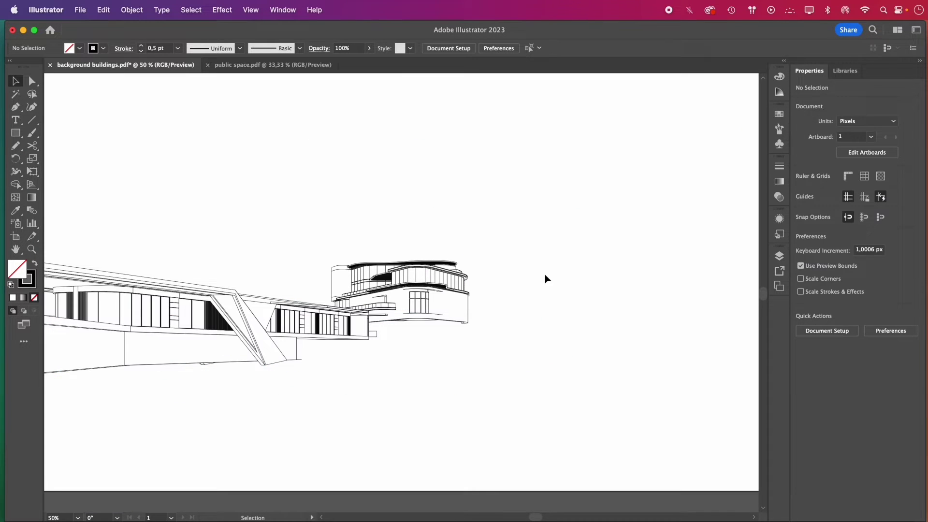
left_click(779, 257)
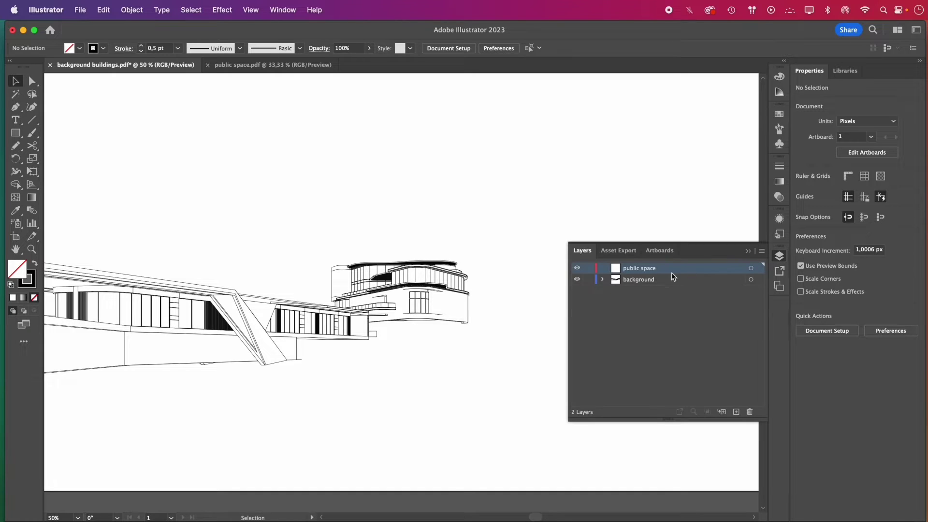
left_click(748, 251)
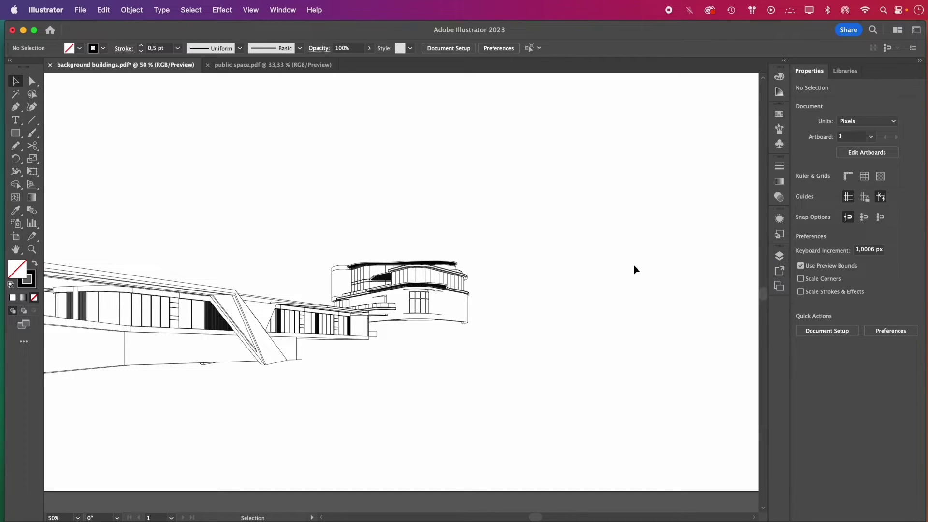
key("super+v")
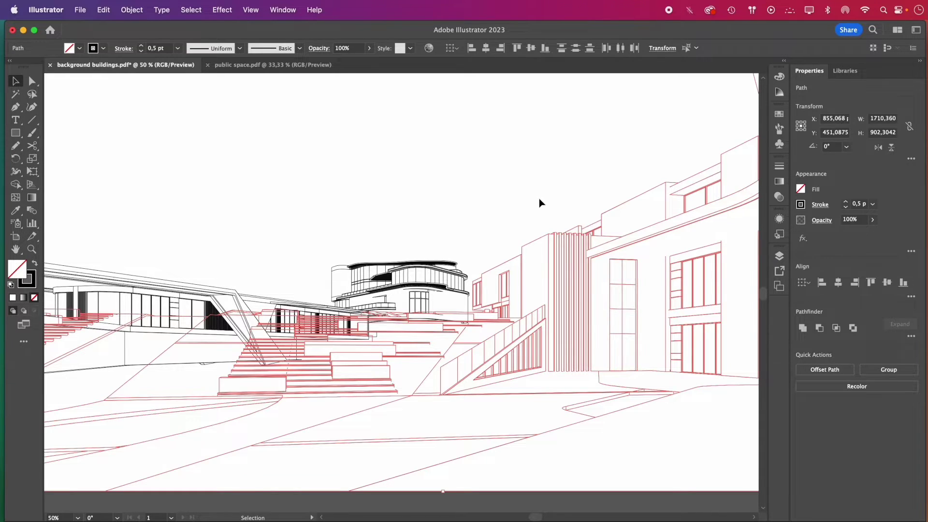
left_click(459, 187)
key("super+minus")
Set the document units to centimeters and resize the artboard to 55 cm wide by 30 cm high
left_click(891, 121)
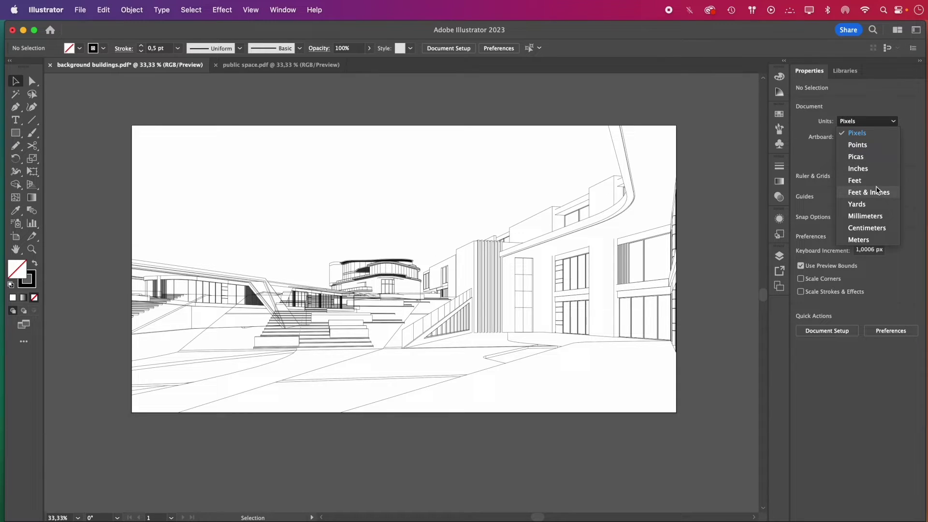
left_click(867, 227)
left_click(863, 154)
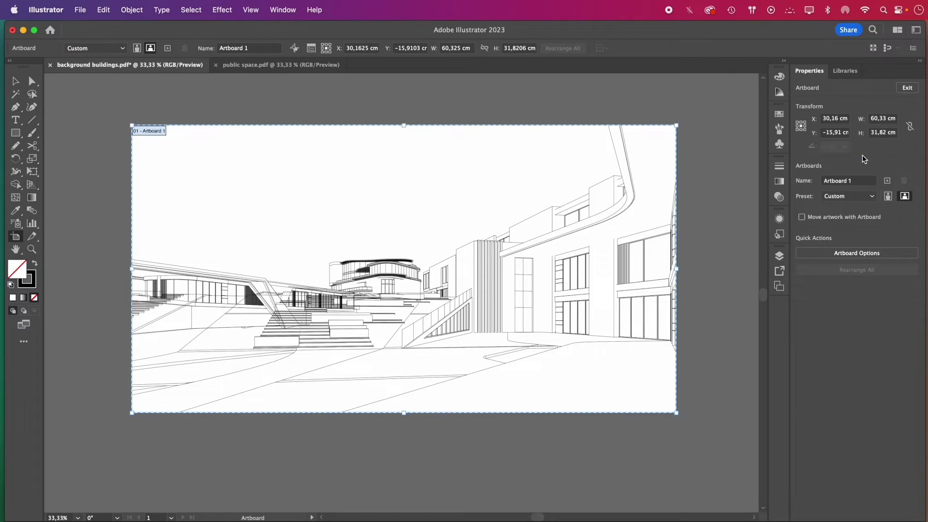
double_click(877, 119)
type("55")
left_click(875, 132)
double_click(876, 132)
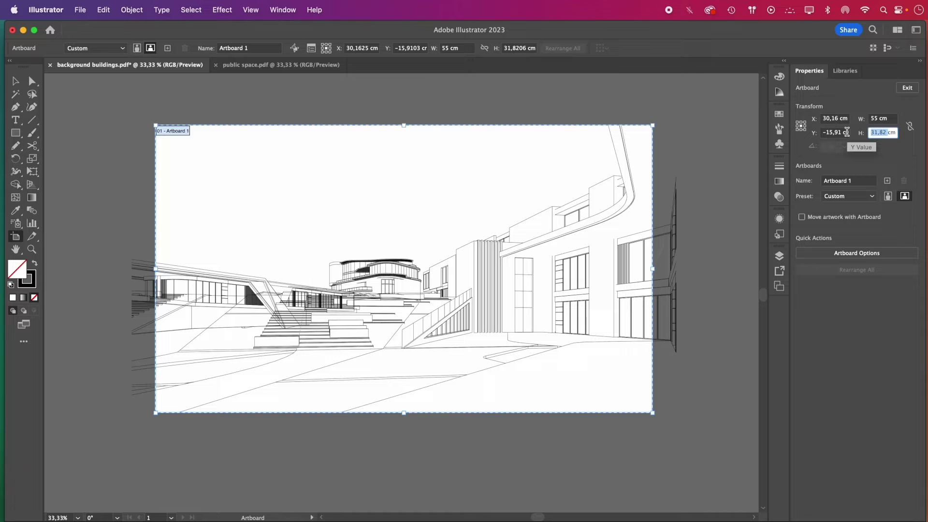
key("Return")
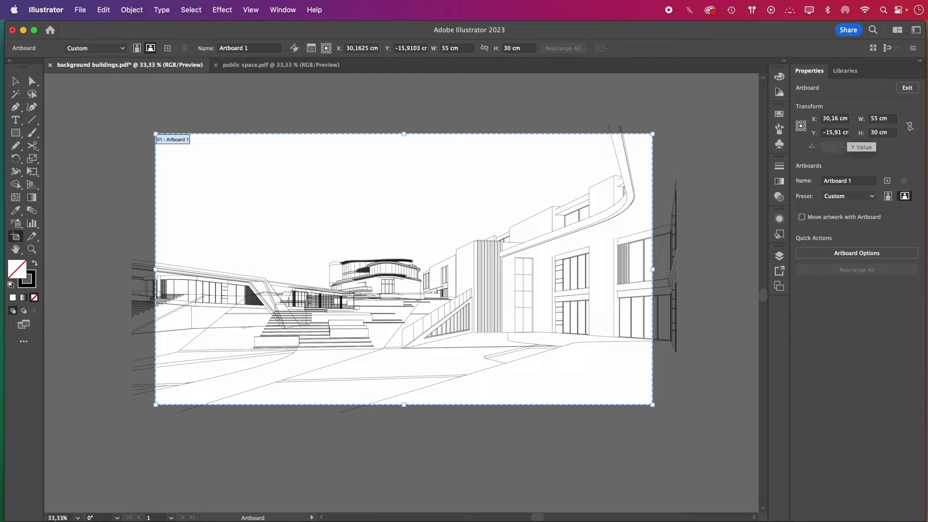
key("Escape")
Hide and lock the public space layer and set the stroke weight of all background building lines to 0.15 pt
left_click(779, 255)
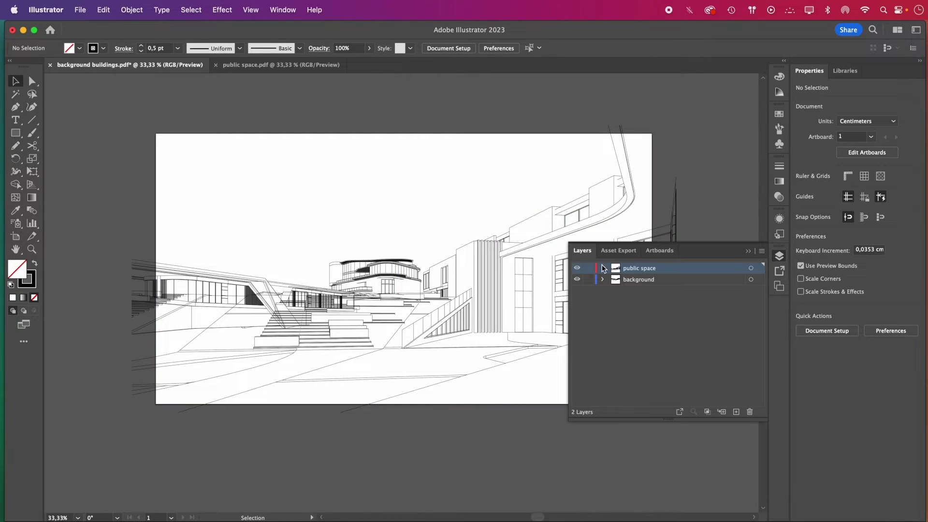
left_click(577, 268)
left_click(280, 274)
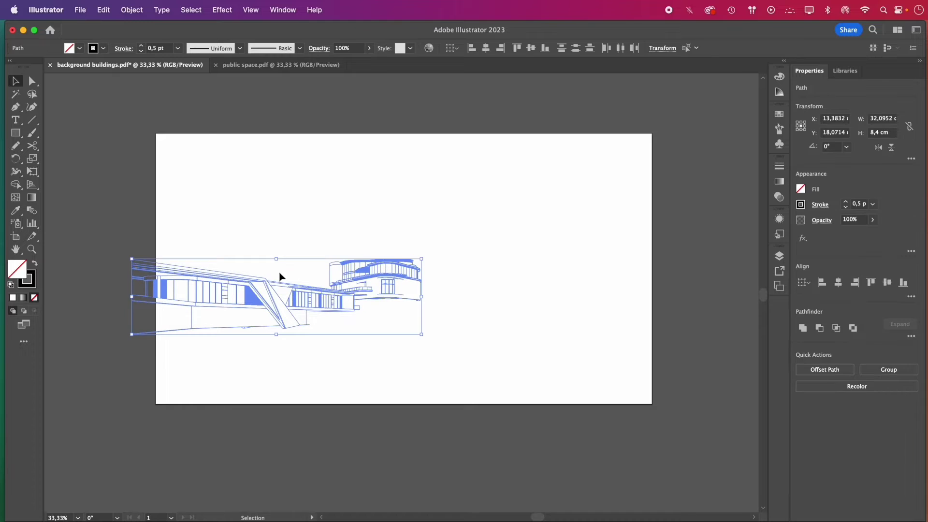
scroll(371, 276, "up", 2)
scroll(371, 276, "up", 8)
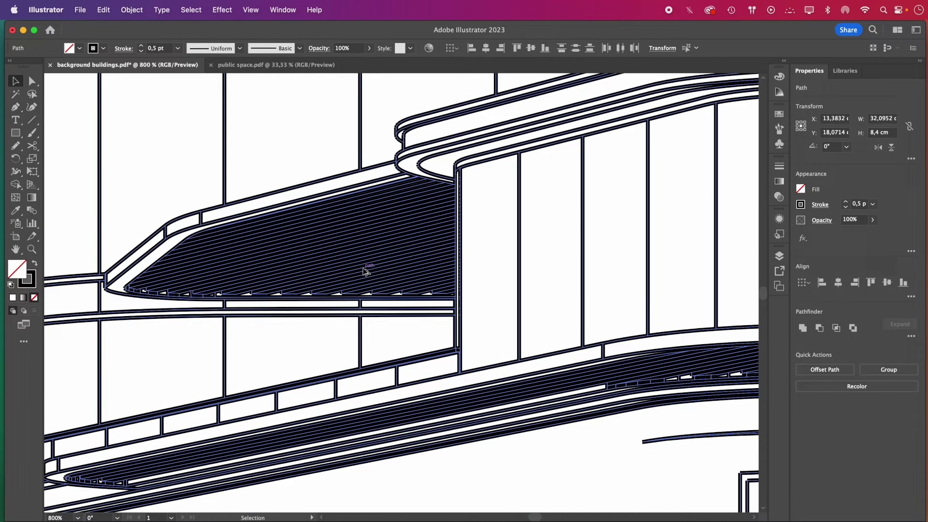
scroll(363, 298, "down", 5)
left_click(873, 204)
left_click(879, 214)
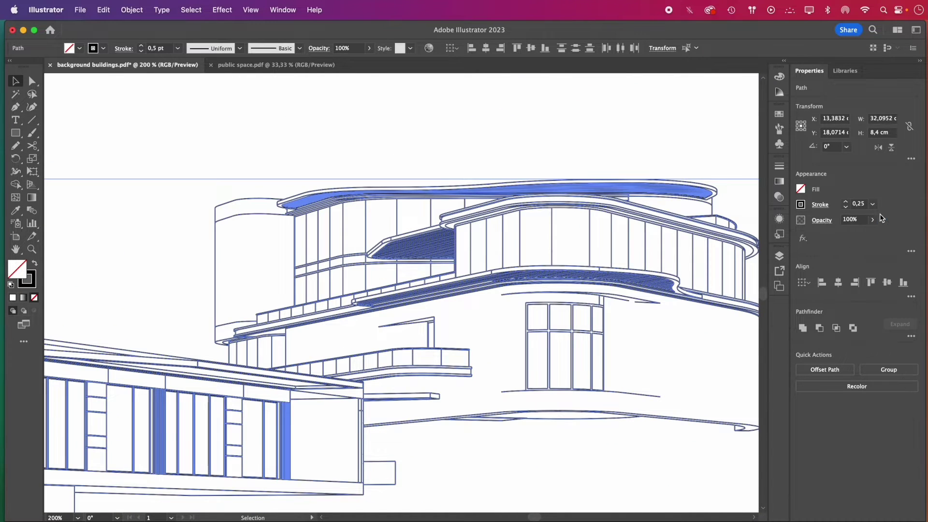
left_click(860, 204)
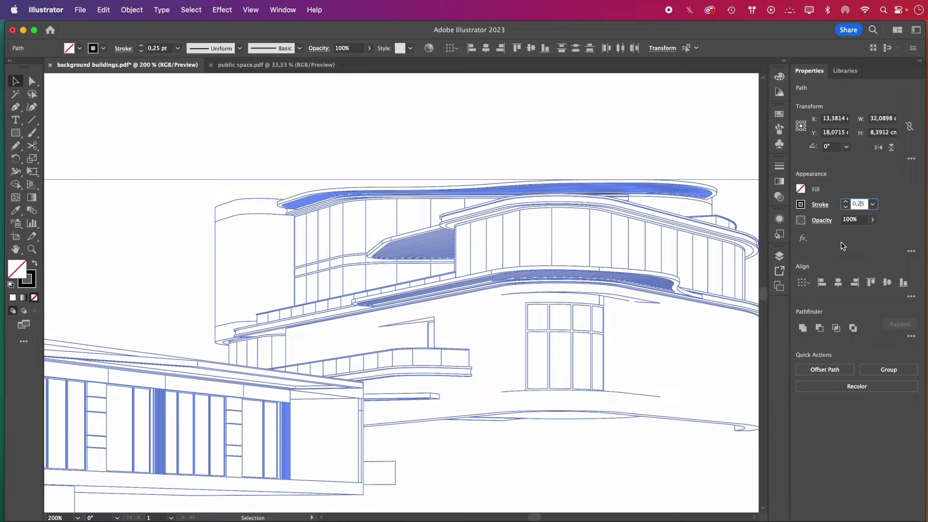
key("Return")
left_click(588, 178)
scroll(588, 178, "down", 4)
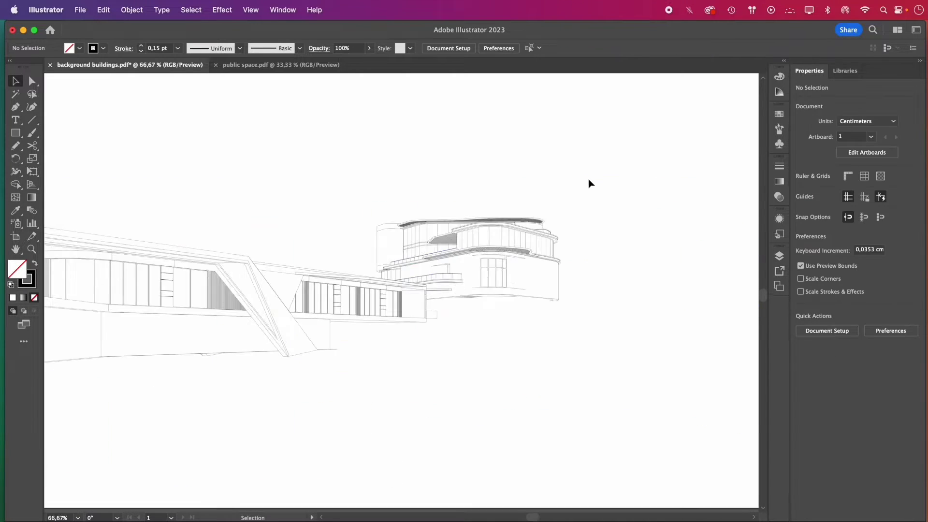
Change the stroke colour of all background building lines to dark grey 5E5E5E
mouse_move(610, 144)
left_mouse_down()
mouse_move(146, 356)
mouse_move(191, 336)
left_mouse_up()
scroll(324, 301, "up", 1)
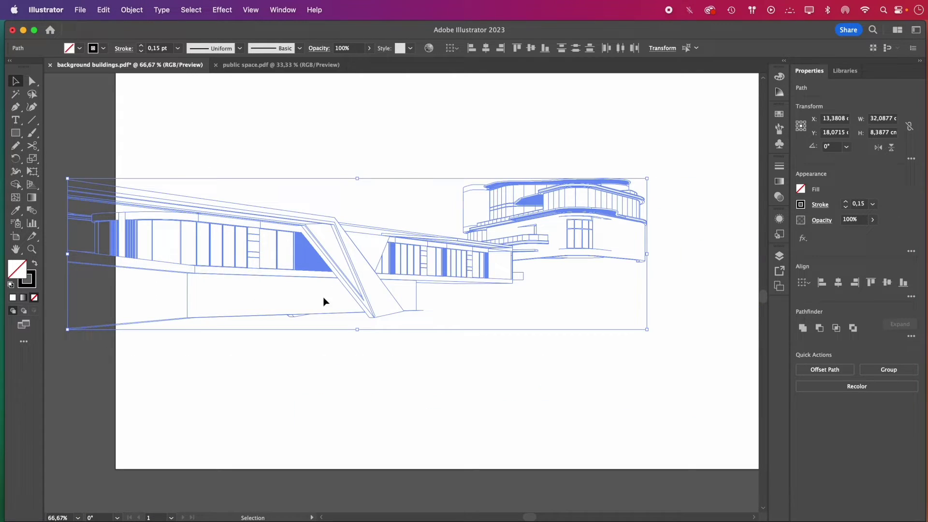
double_click(25, 284)
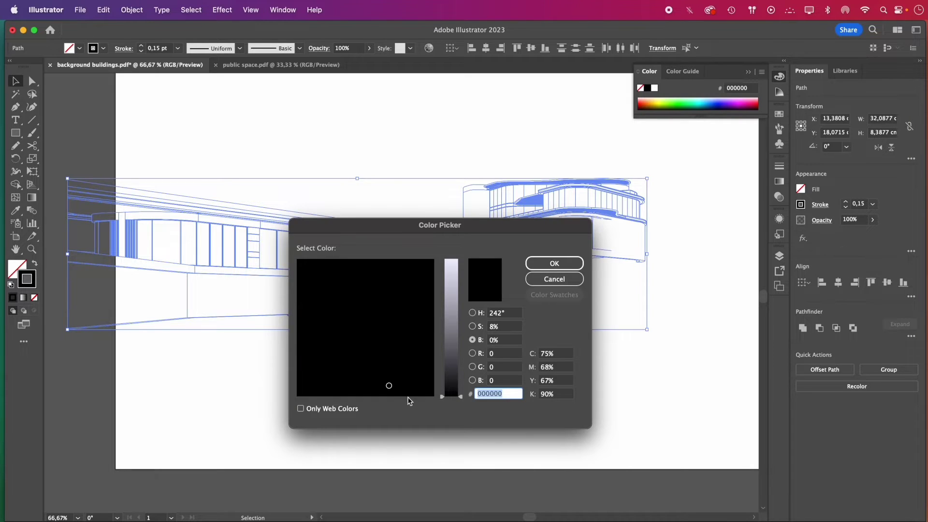
left_click_drag(389, 388, 389, 396)
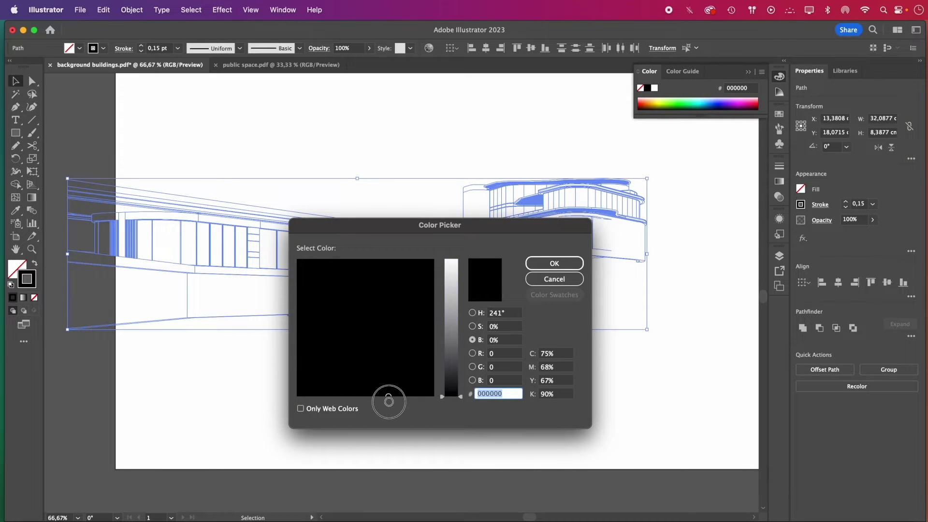
left_click(452, 362)
left_click(452, 346)
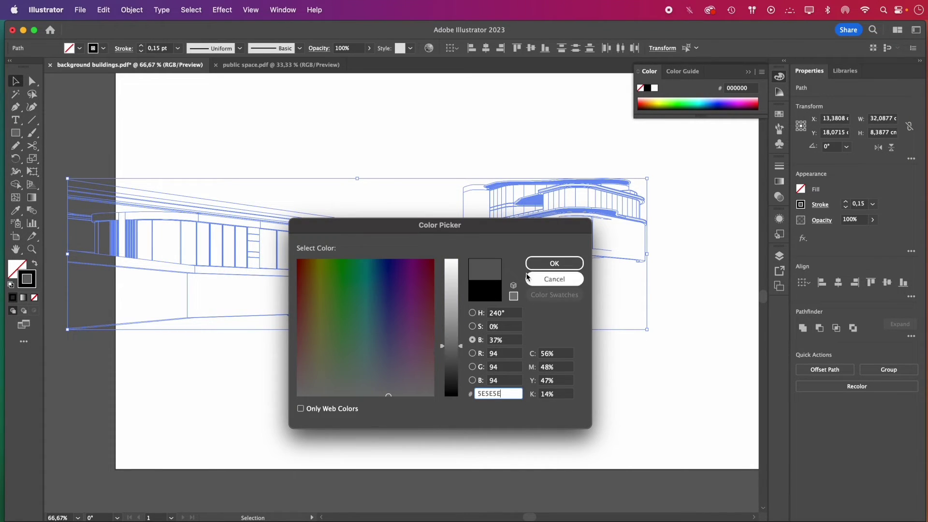
key("Return")
left_click(309, 342)
key("super+minus")
key("super+minus")
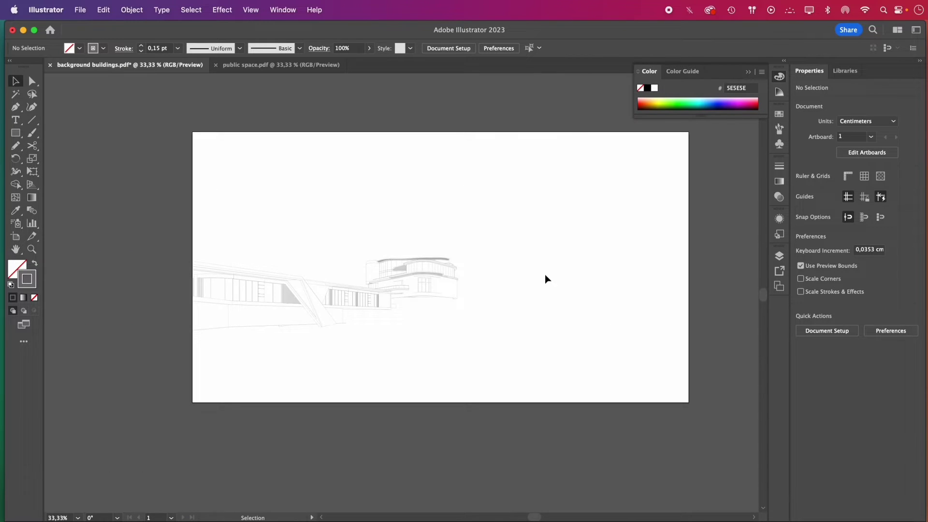
Make the public space layer visible and editable over the background drawing
scroll(556, 281, "up", 1)
left_click(780, 257)
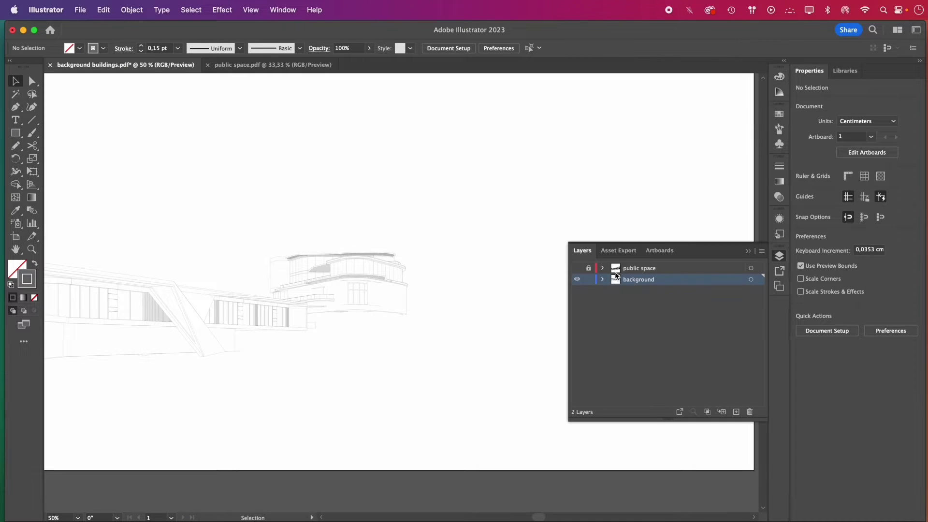
left_click(576, 269)
Adjust the top edge lines of the foreground building's windows to close the gaps to the adjoining vertical edges
scroll(416, 274, "down", 1)
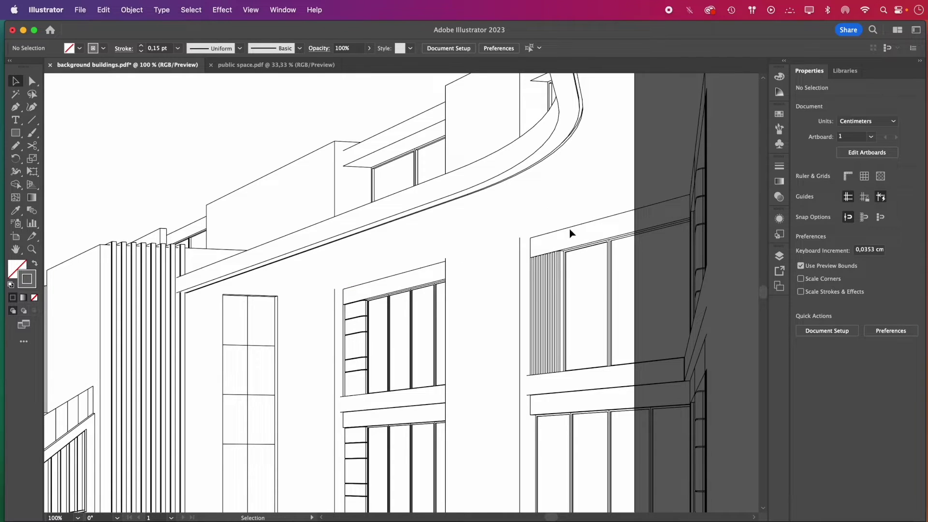
scroll(551, 239, "up", 3)
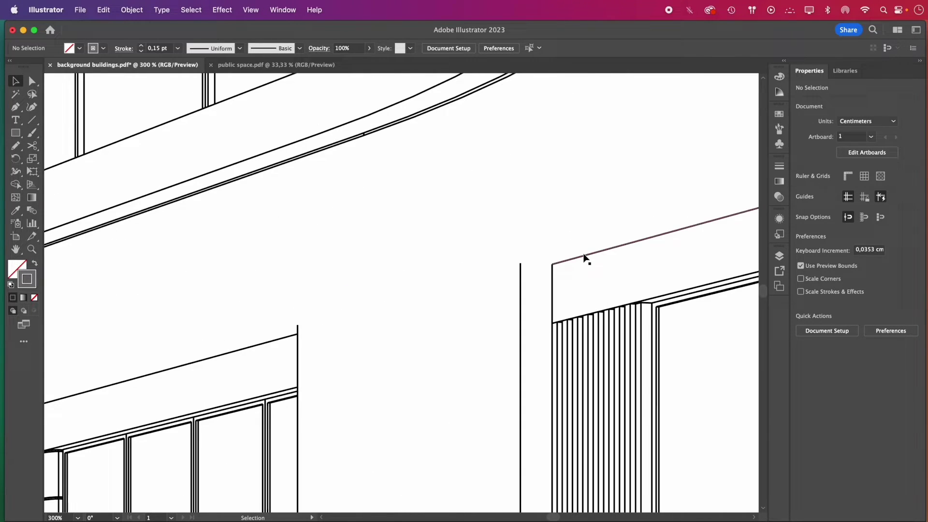
left_click_drag(587, 259, 554, 256)
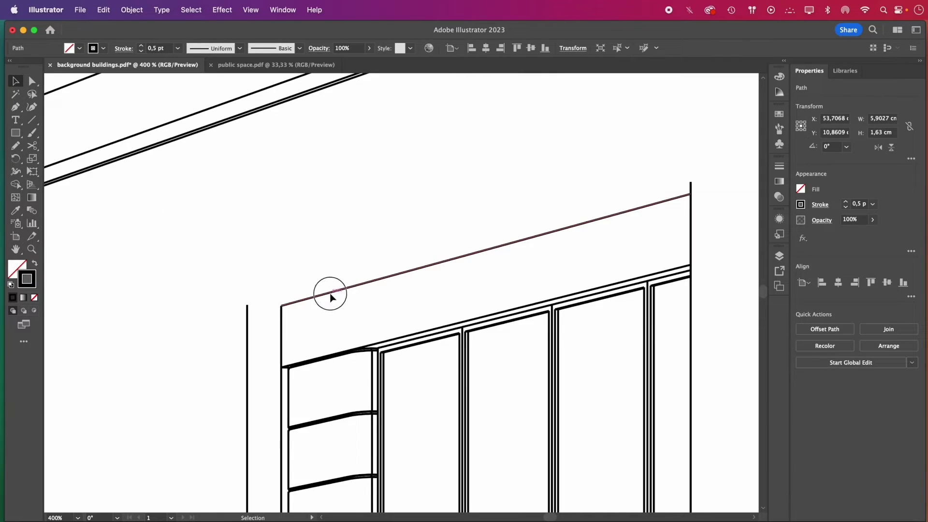
left_click_drag(330, 294, 300, 291)
left_click_drag(636, 195, 682, 183)
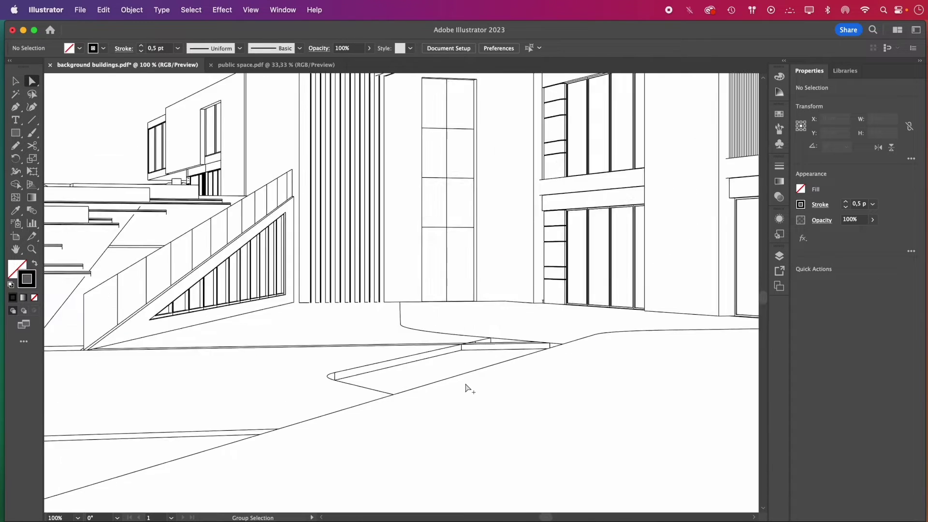
Delete the stray diagonal and short vertical line segments above the double horizontal line at the planting bed's far end
scroll(466, 387, "up", 1)
scroll(266, 373, "up", 1)
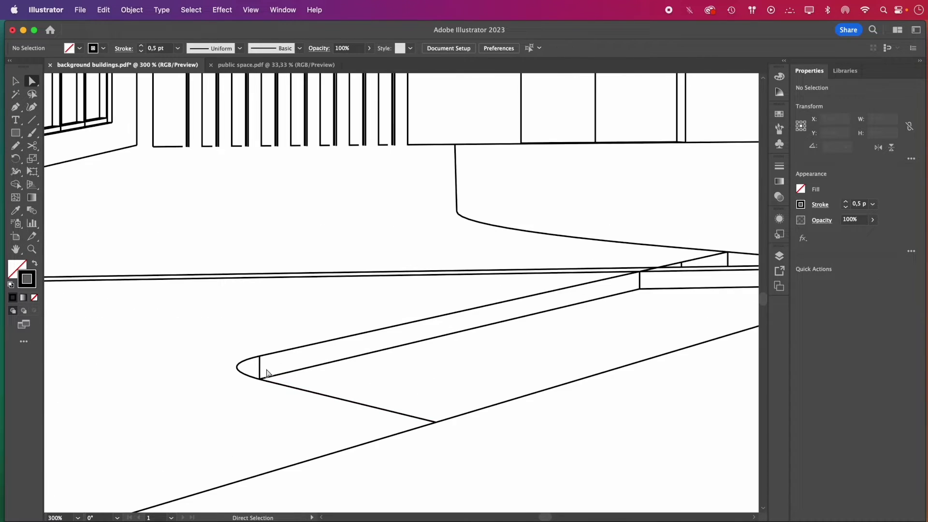
left_click_drag(456, 289, 556, 304)
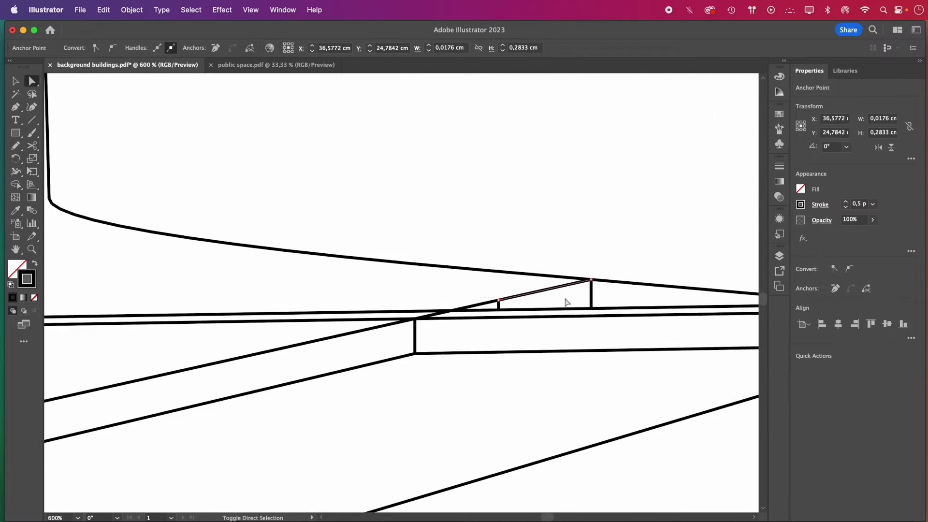
key("Delete")
left_click_drag(509, 287, 506, 291)
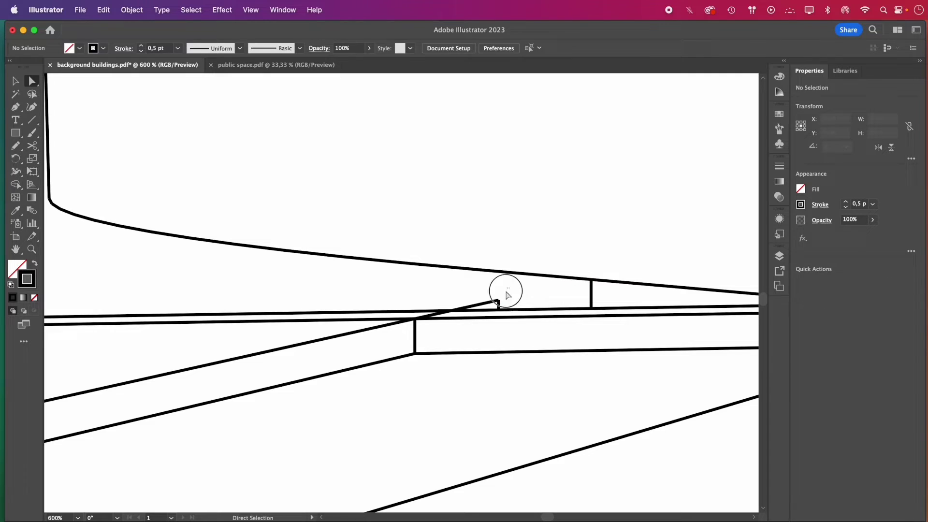
key("Delete")
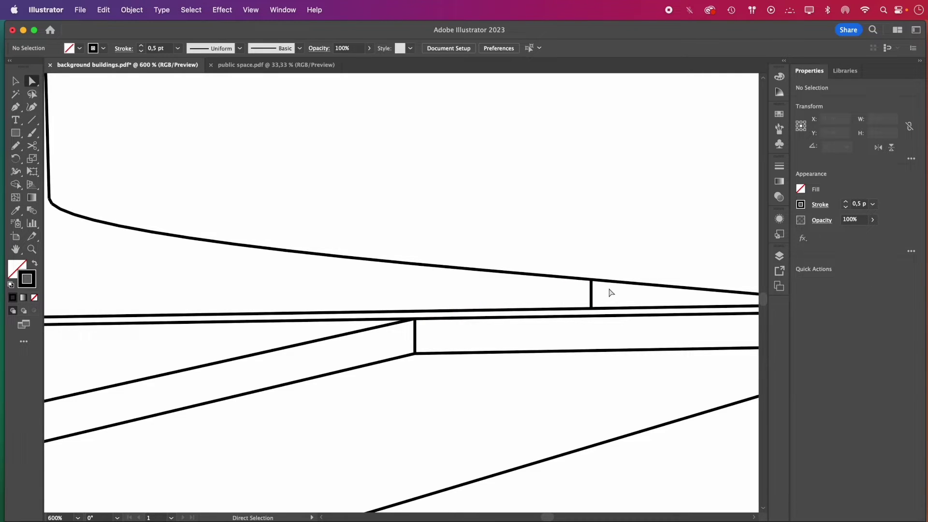
left_click(590, 296)
key("Delete")
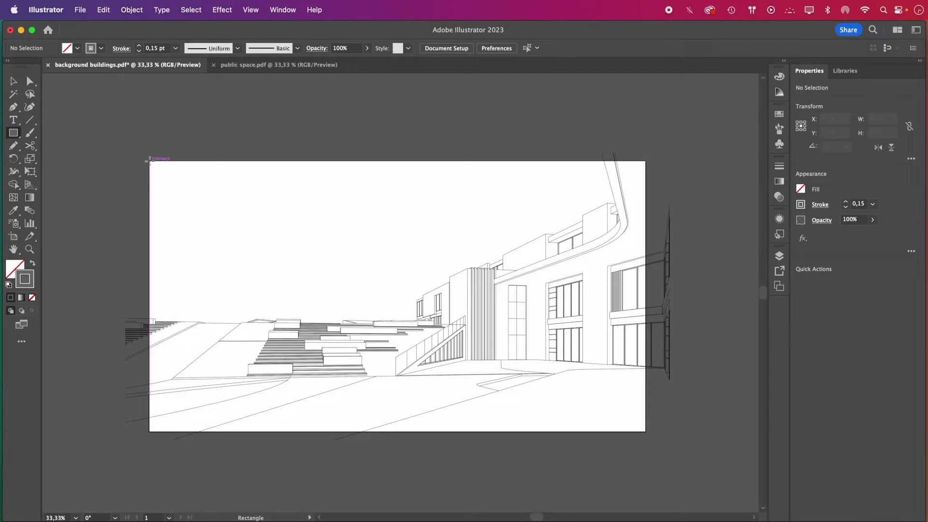
Draw a rectangle matching the artboard outline and split the public space lines crossing its left edge with Shape Builder
left_click_drag(148, 161, 647, 430)
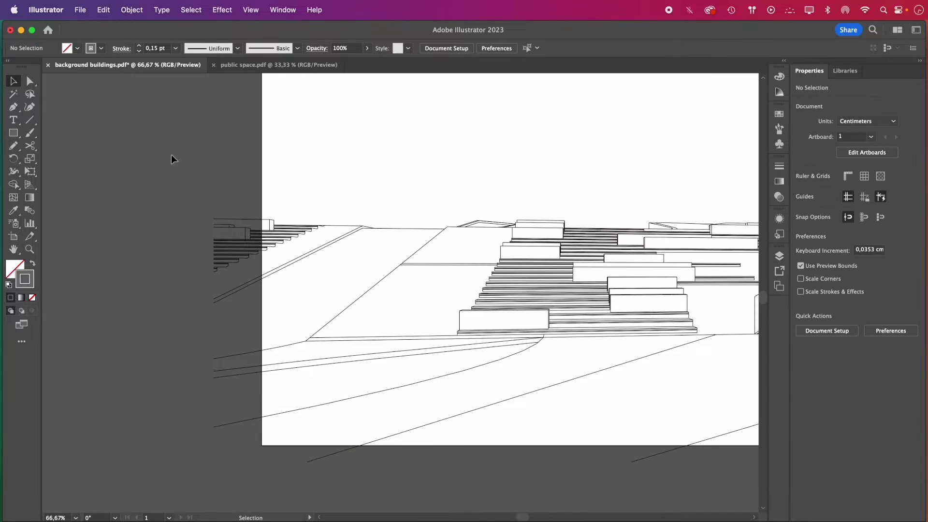
left_click_drag(171, 148, 292, 451)
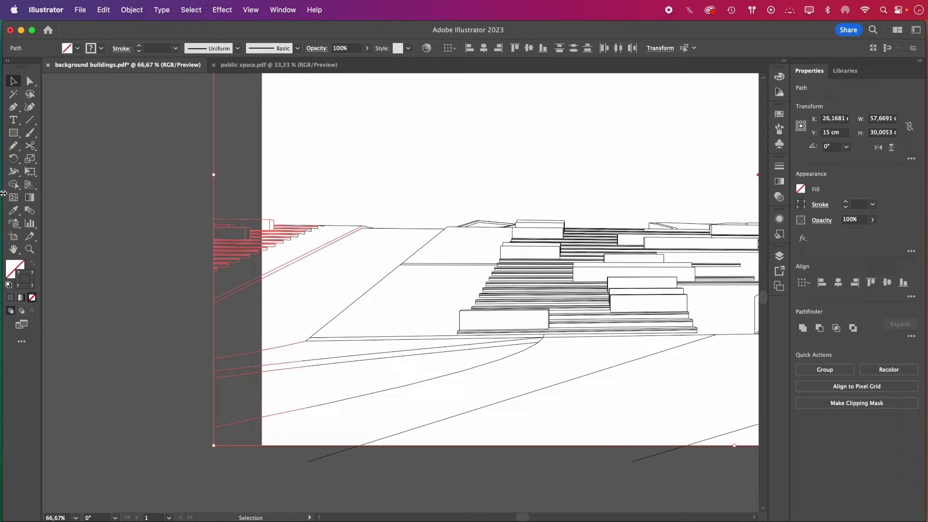
left_click(14, 184)
left_click(53, 187)
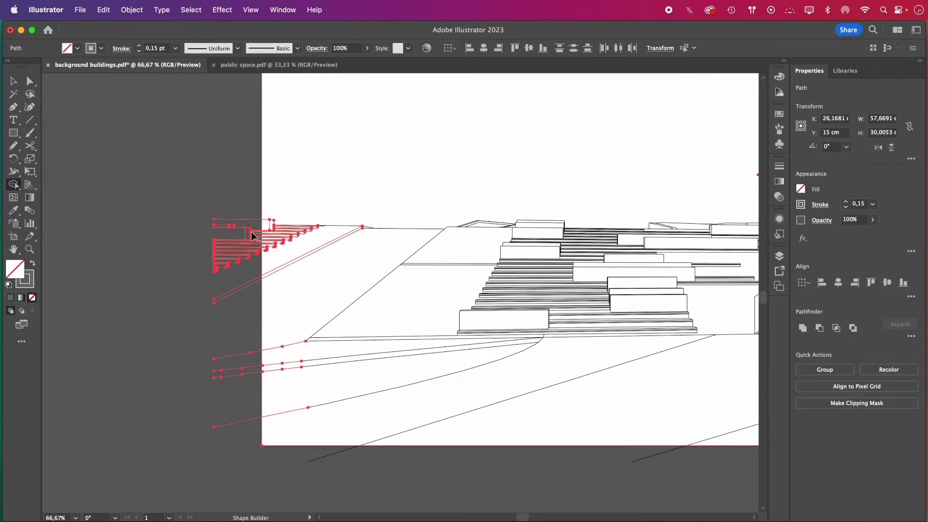
scroll(258, 231, "up", 4)
mouse_move(270, 203)
left_mouse_down()
mouse_move(264, 275)
mouse_move(267, 261)
left_mouse_up()
scroll(256, 237, "down", 4)
scroll(255, 437, "up", 1)
Delete the cut-off public space line pieces lying outside the artboard's left and right edges
key("a")
left_click_drag(131, 105, 221, 295)
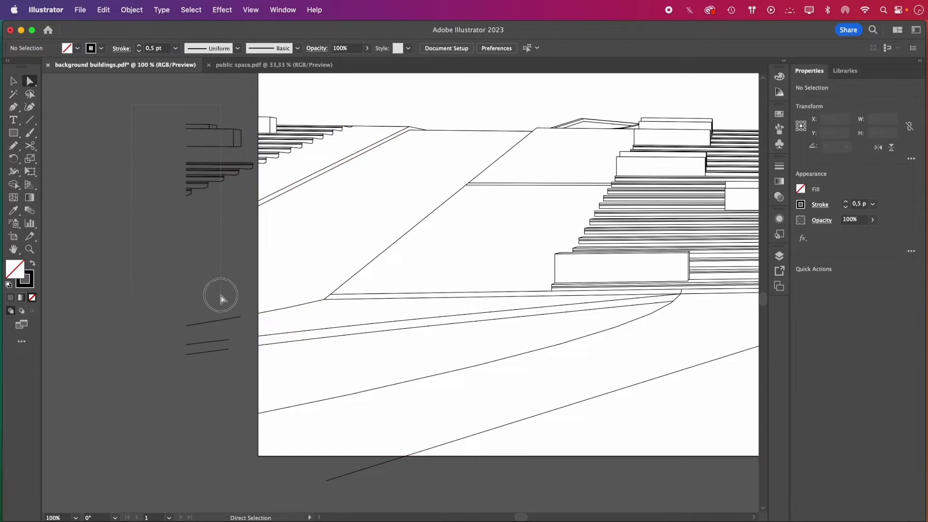
left_click(258, 407)
key("super+a")
key("Delete")
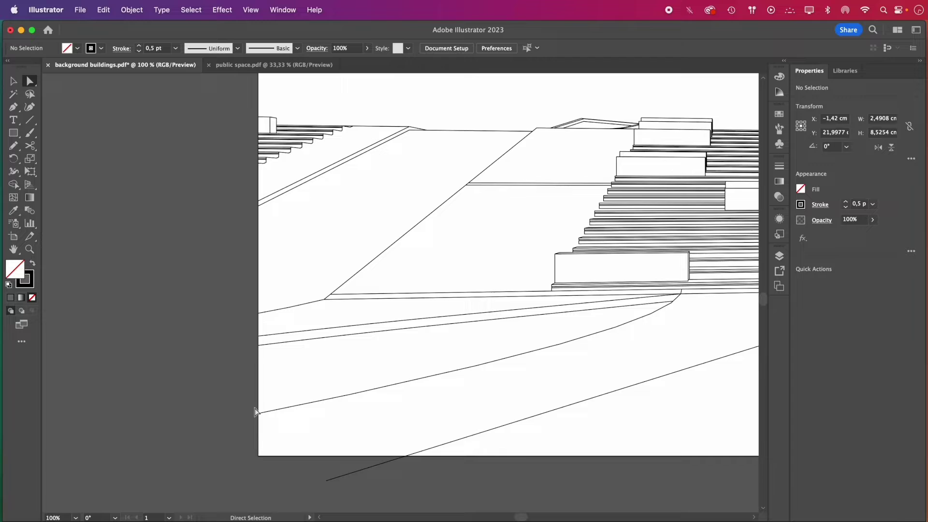
left_click_drag(504, 143, 445, 364)
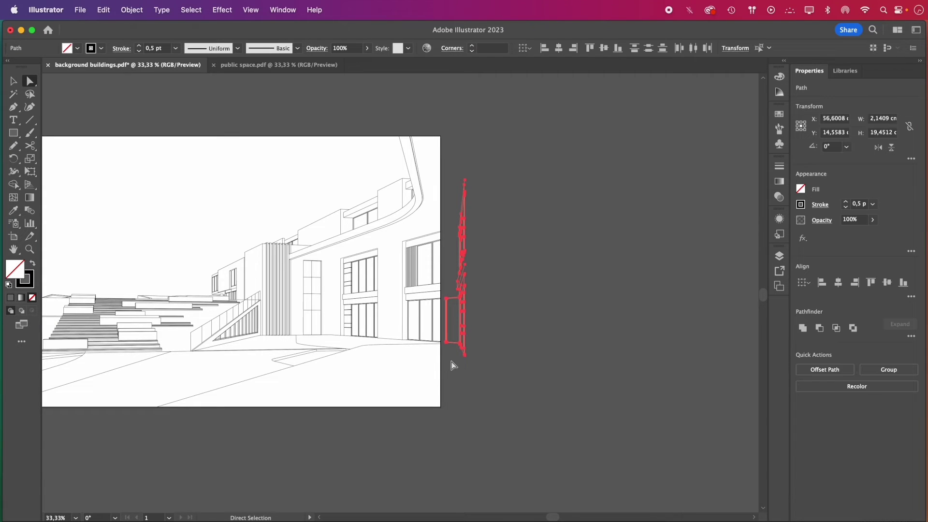
key("Delete")
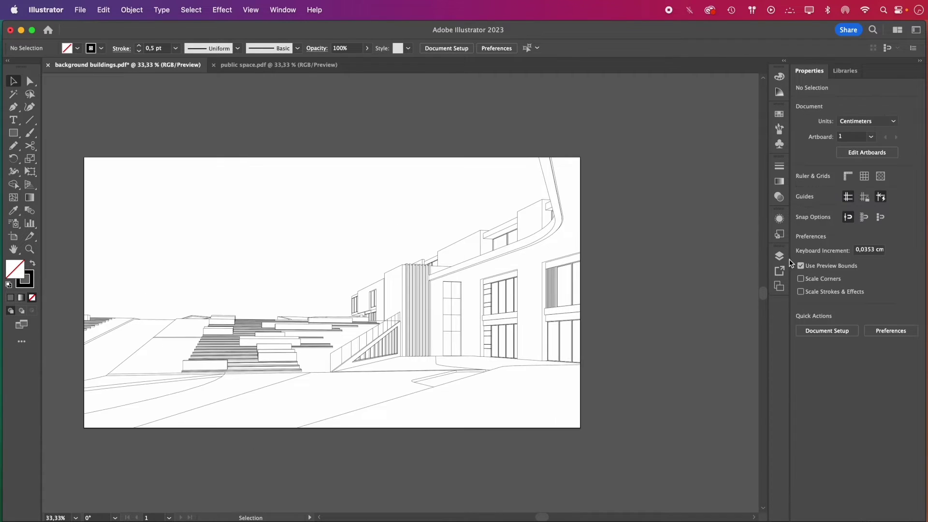
Make the background layer visible and trim its lines that overrun the artboard's left edge
left_click(779, 255)
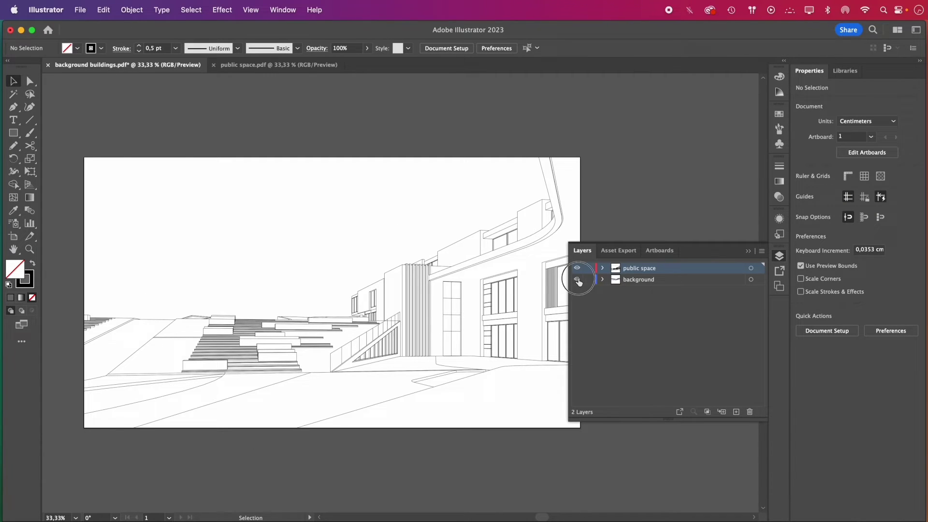
left_click(577, 280)
left_click(749, 251)
key("super+a")
scroll(166, 456, "left", 2)
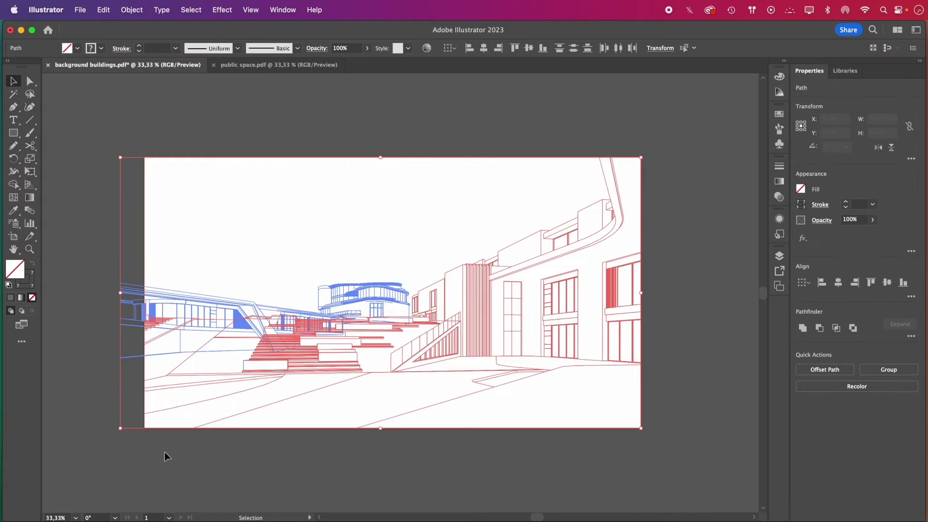
Extend the two long diagonal ground lines in the foreground along their direction to the artboard's edges
scroll(337, 366, "up", 1)
left_click_drag(342, 358, 342, 343)
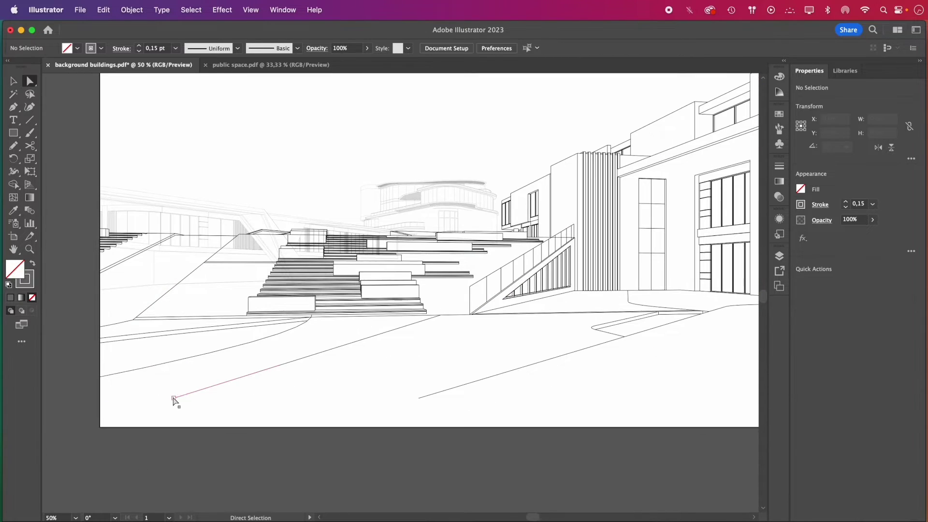
left_click_drag(174, 398, 101, 422)
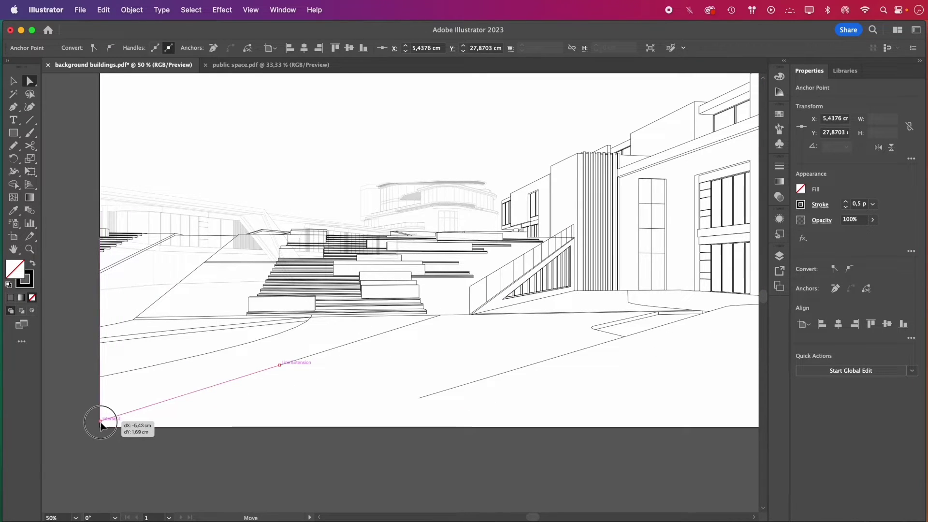
left_click_drag(420, 398, 343, 428)
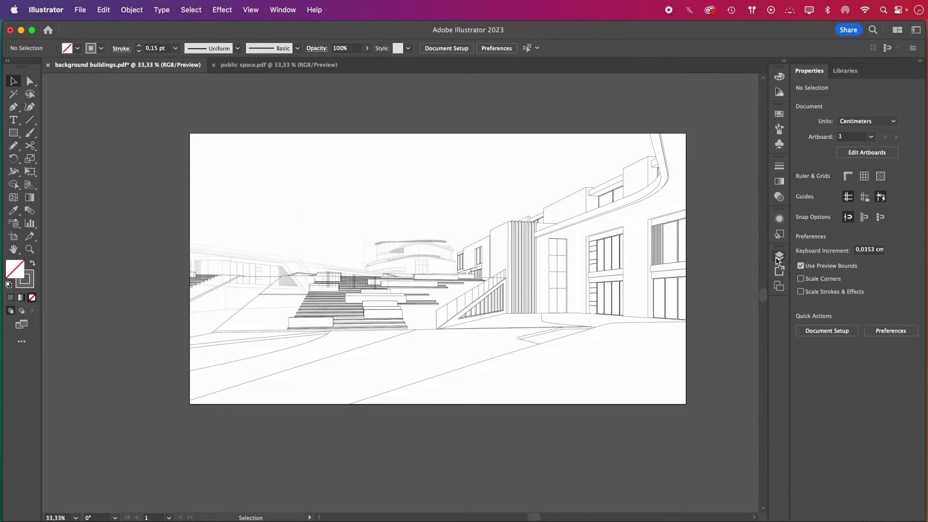
Hide the background layer and convert all public space lines into a Live Paint group
left_click(779, 257)
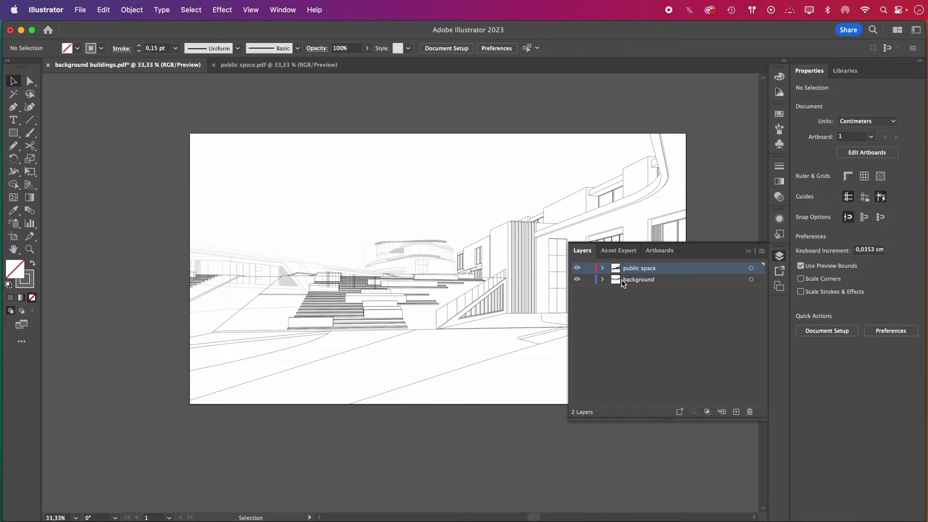
left_click(577, 280)
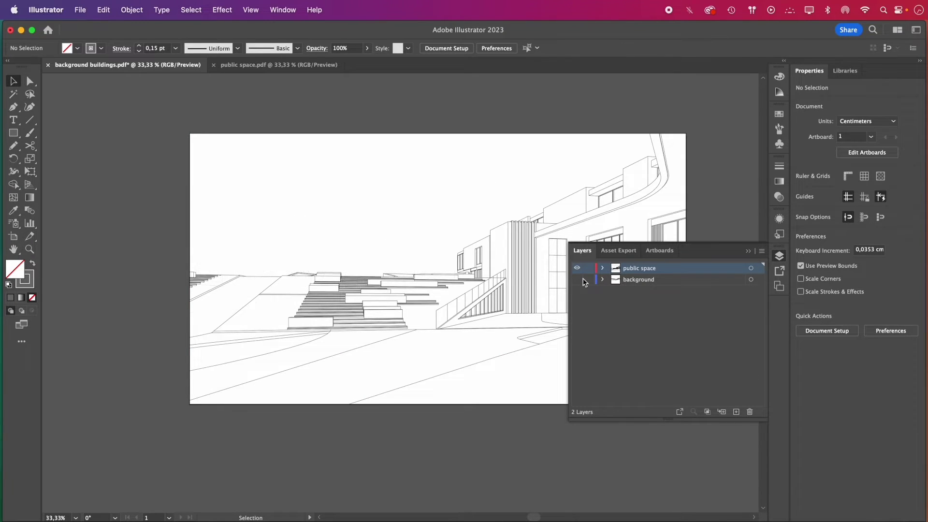
left_click(749, 251)
key("super+a")
left_click(145, 13)
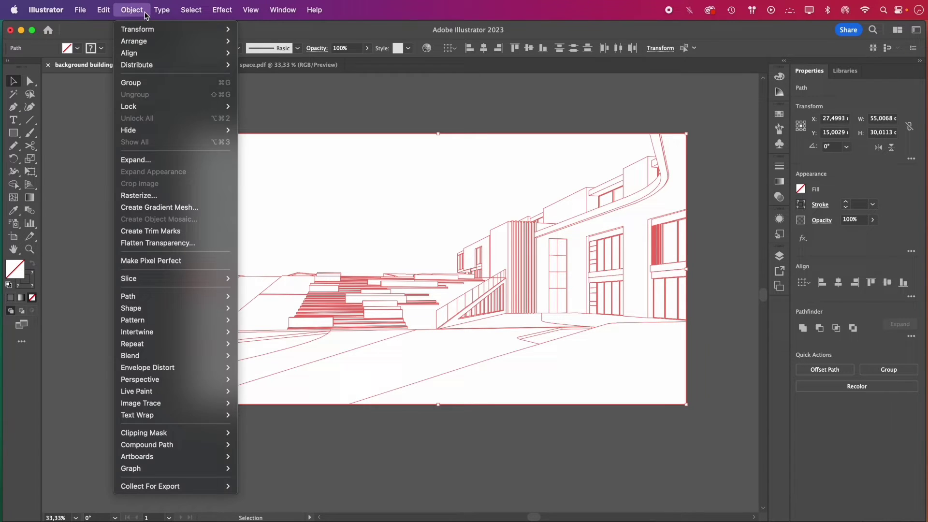
mouse_move(192, 390)
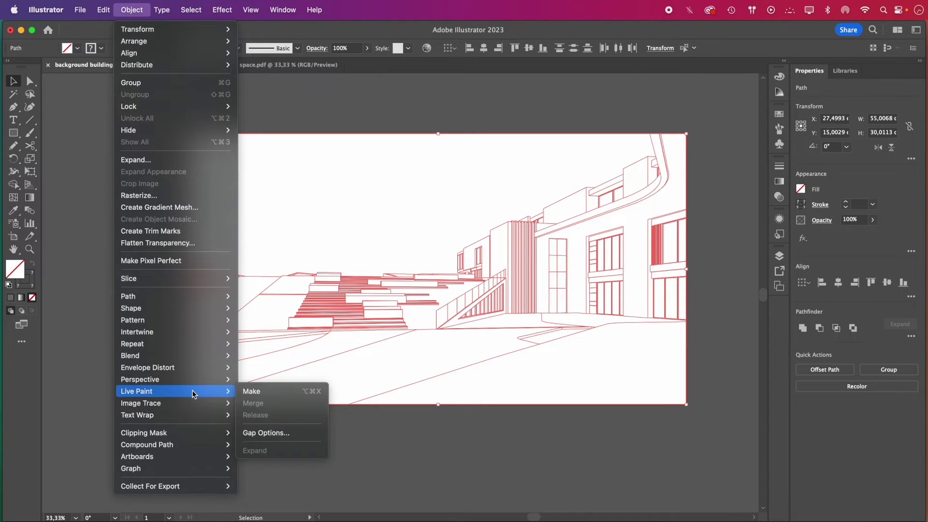
left_click(275, 390)
Fill the public space drawing's faces with light grey EFEFEF using the Live Paint Bucket
left_click(13, 184)
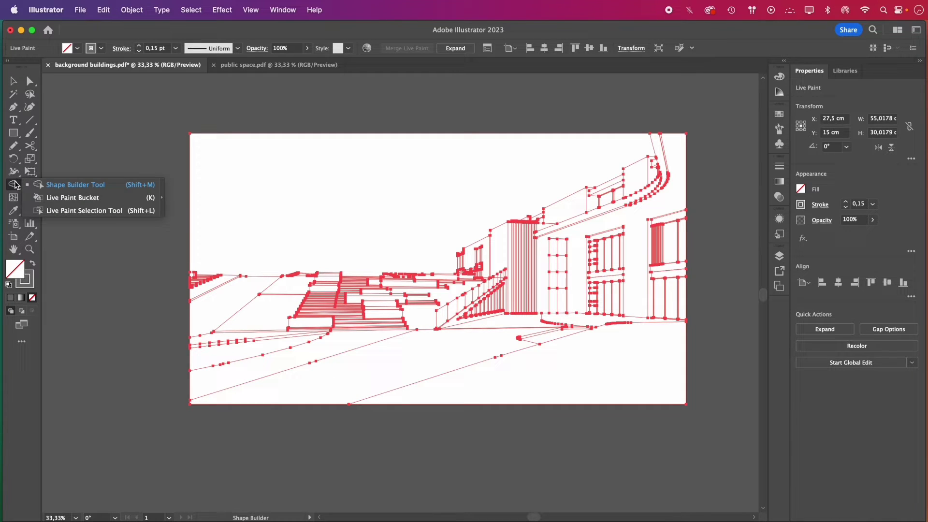
left_click(38, 193)
double_click(15, 269)
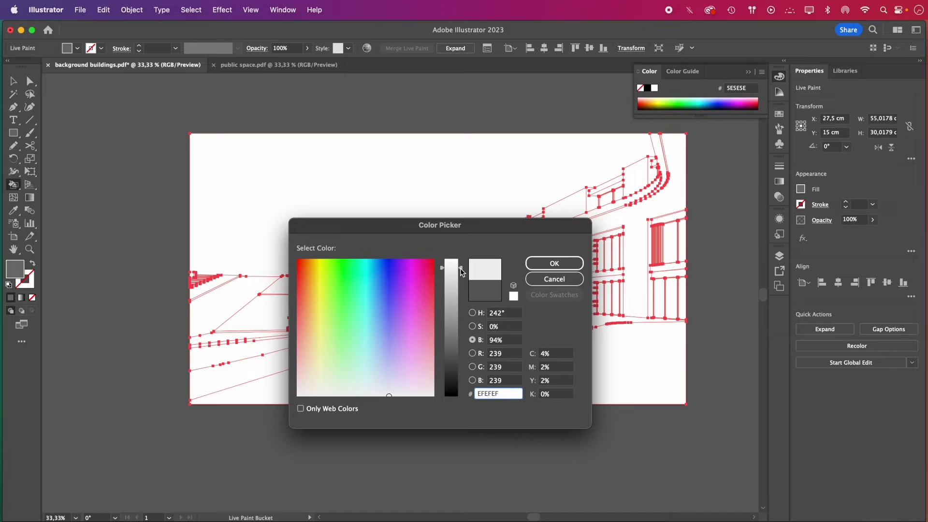
left_click(536, 263)
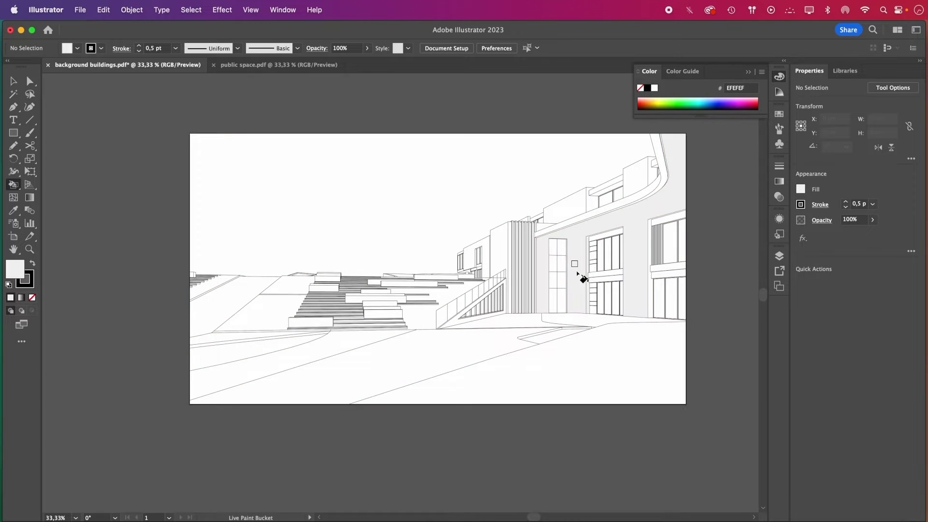
left_click(577, 274)
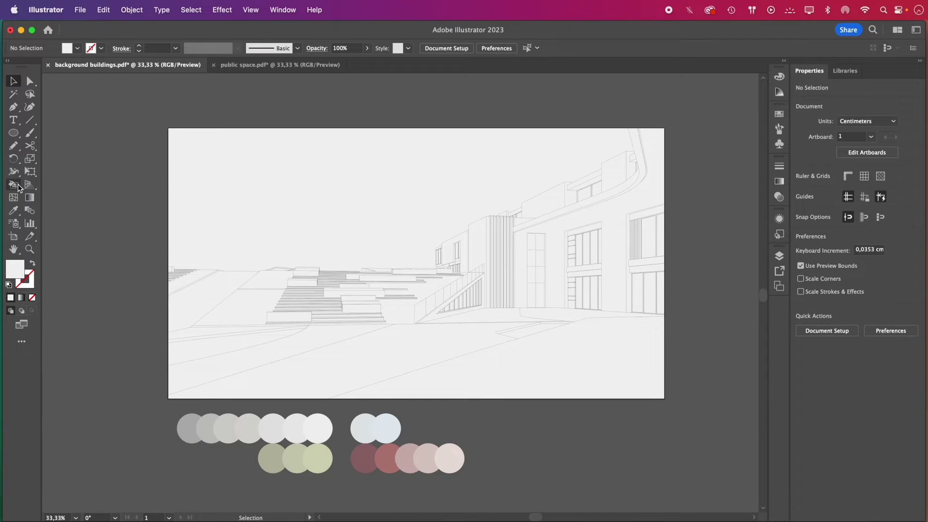
Fill the foreground building's main facade with the light pink palette colour using the Live Paint Bucket
left_click(18, 187)
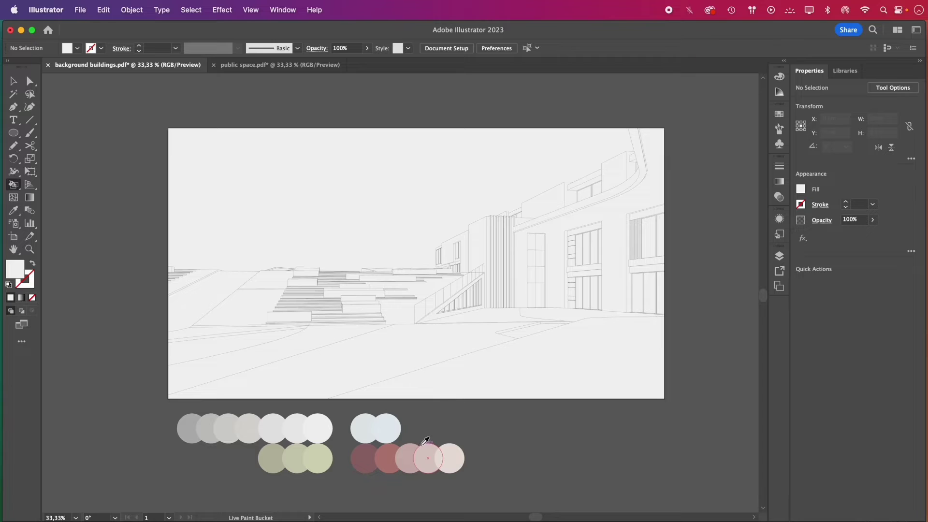
scroll(468, 441, "up", 1)
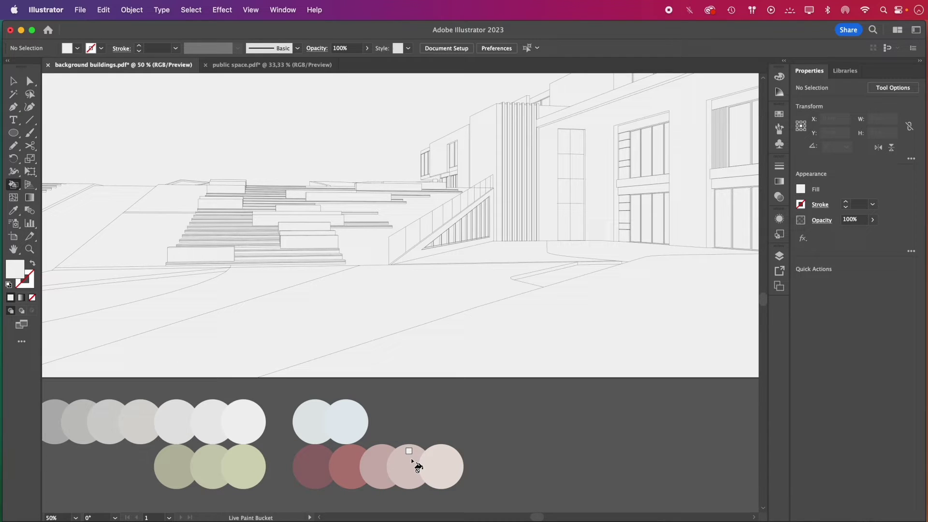
left_click(677, 213)
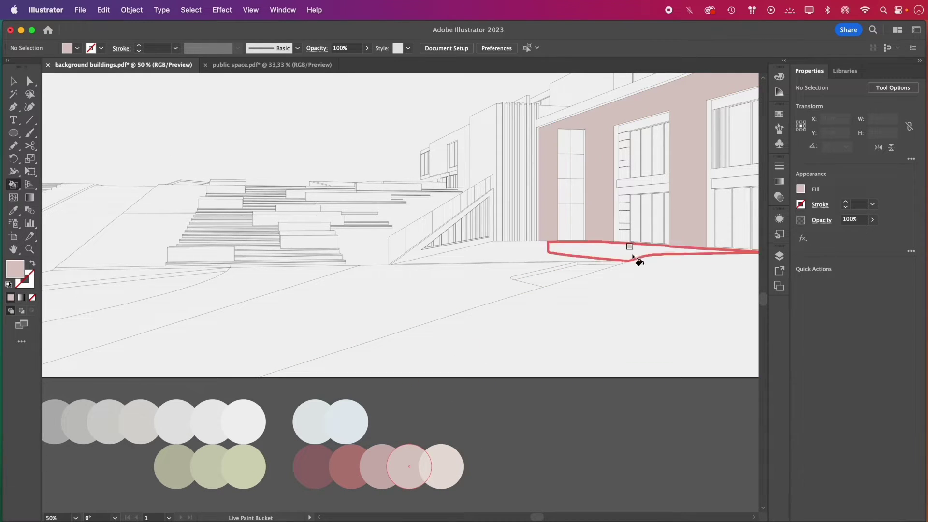
Sample the darker dusty pink from the palette and fill the window reveals of the foreground building with it
scroll(543, 336, "down", 1)
left_click(438, 425, "alt")
scroll(677, 207, "up", 2)
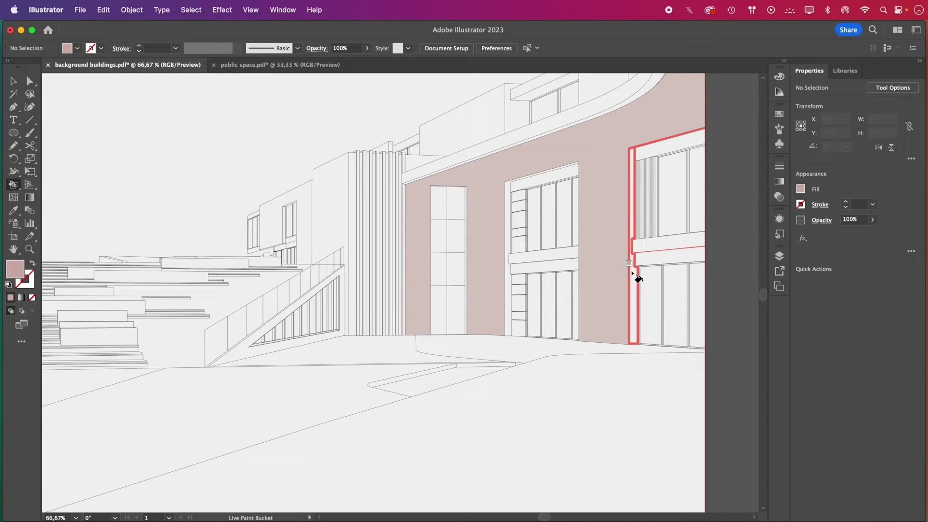
scroll(525, 295, "up", 2)
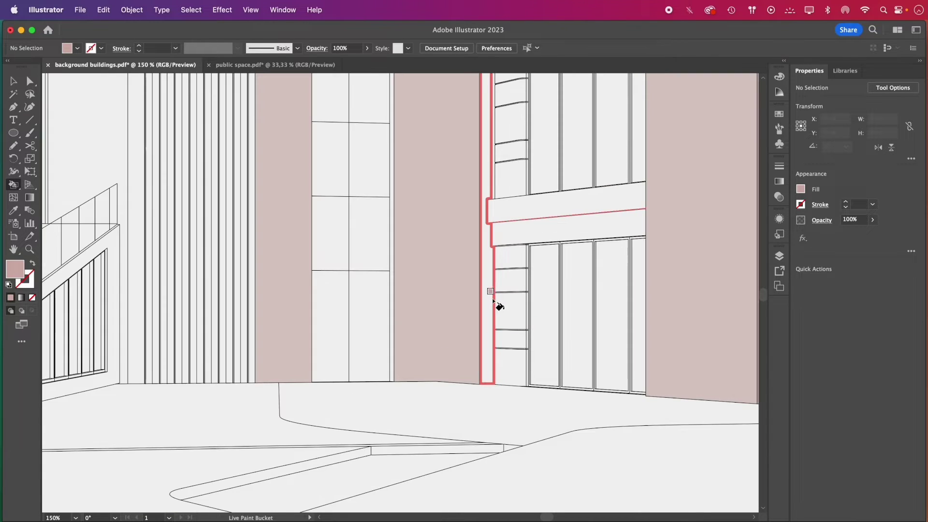
left_click(491, 305)
scroll(481, 313, "down", 4)
Fill the glass panes of the foreground building's windows with the pale blue-grey palette colour
left_click(545, 261)
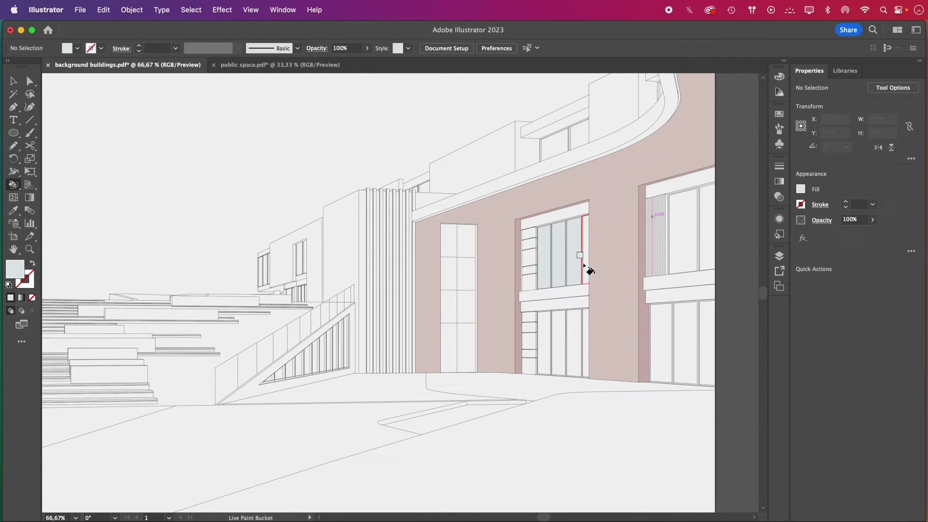
scroll(585, 264, "up", 2)
scroll(652, 356, "down", 1)
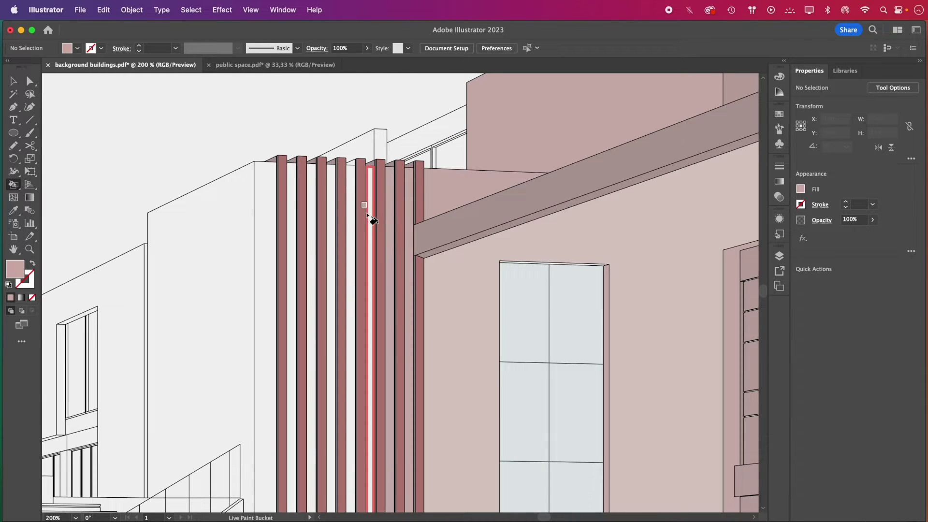
Fill the strips between the facade's vertical fins with dusty pink and the lawn areas beside the stairs with light green
mouse_move(368, 209)
left_mouse_down()
mouse_move(298, 233)
mouse_move(332, 239)
mouse_move(267, 261)
left_mouse_up()
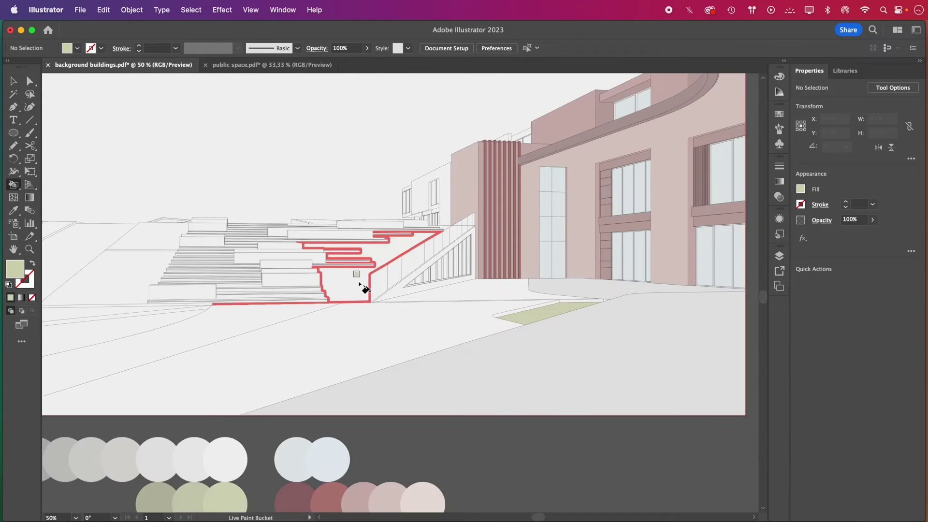
scroll(367, 289, "down", 1)
left_click(290, 284)
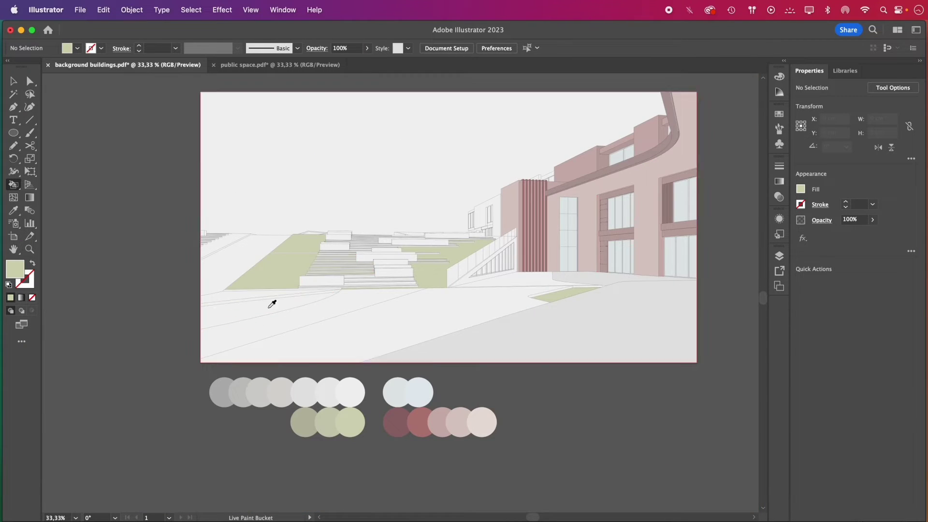
Fill the glass panes of the triangular stair-side window with pale blue-grey and the sides of its vertical bars with brownish pink
scroll(480, 286, "up", 4)
left_click(303, 294)
left_click(332, 283)
left_click(362, 271)
left_click(389, 263)
left_click(411, 251)
left_click(432, 241)
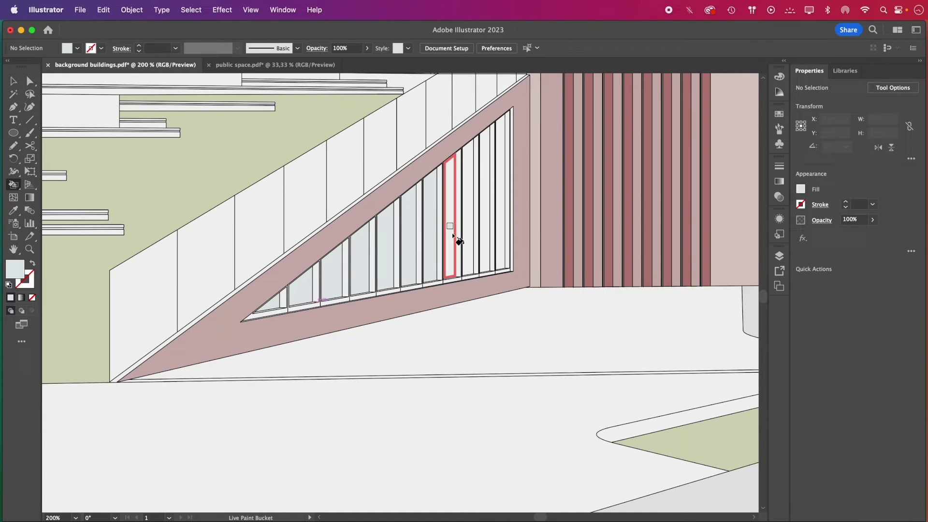
left_click(451, 237)
left_click(469, 237)
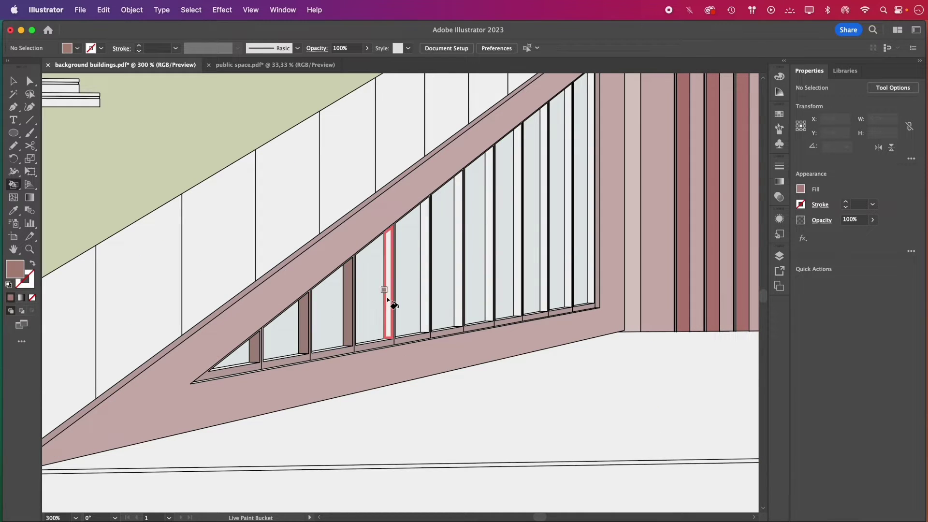
left_click_drag(387, 297, 545, 272)
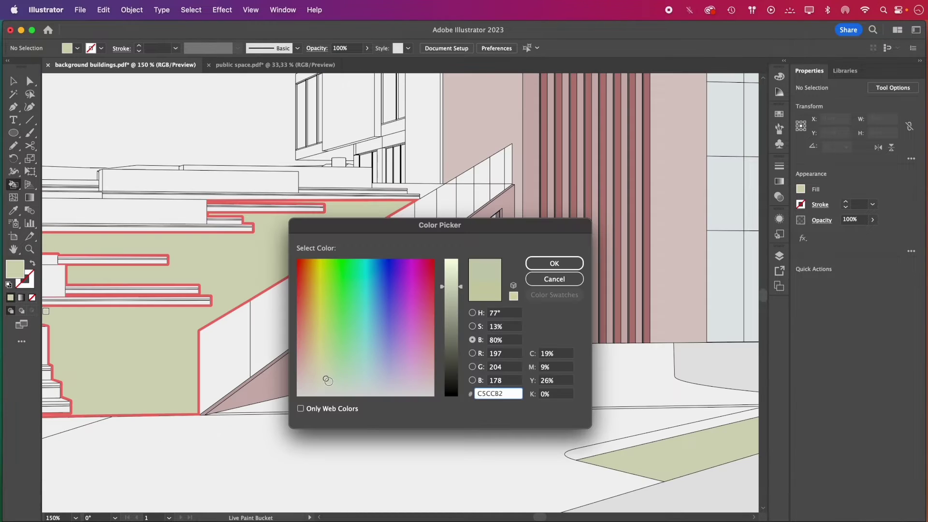
Fill the balustrade panels along the stairs with a muted grey-green, and fill the upper panels in front of the building with a sampled tone
left_click(555, 263)
left_click_drag(256, 336, 501, 187)
scroll(469, 188, "up", 2)
scroll(422, 297, "down", 1)
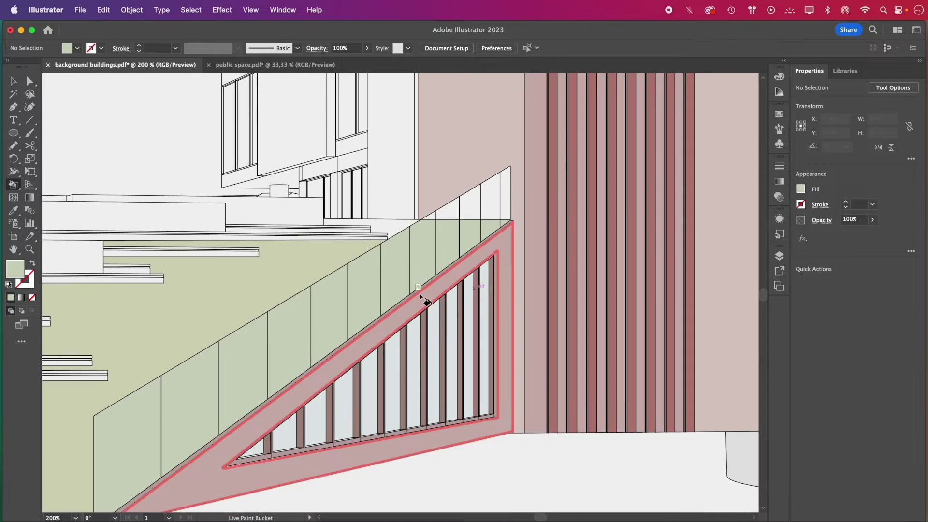
left_click(521, 125, "alt")
scroll(522, 126, "up", 1)
left_click_drag(419, 256, 498, 232)
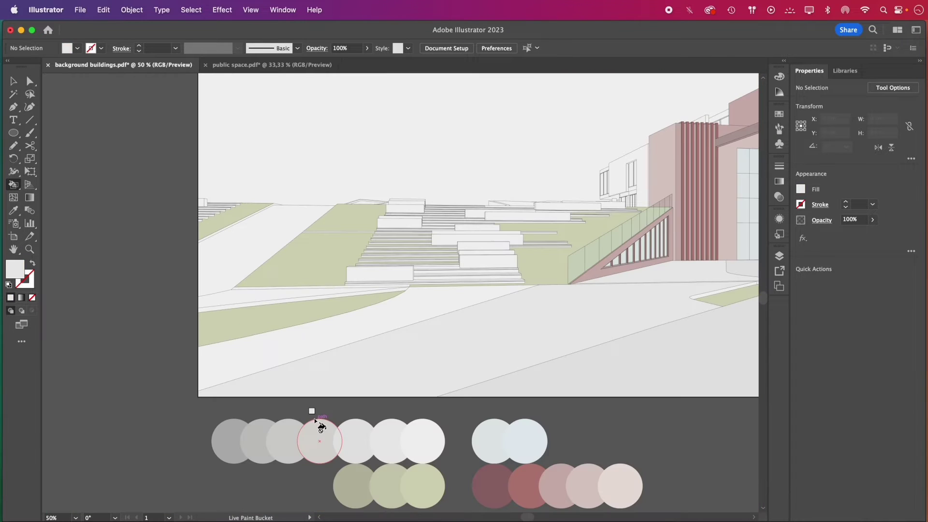
Sample a mid grey from the palette and fill the sloped path and adjoining paving beside the lawns with it
left_click(290, 438, "alt")
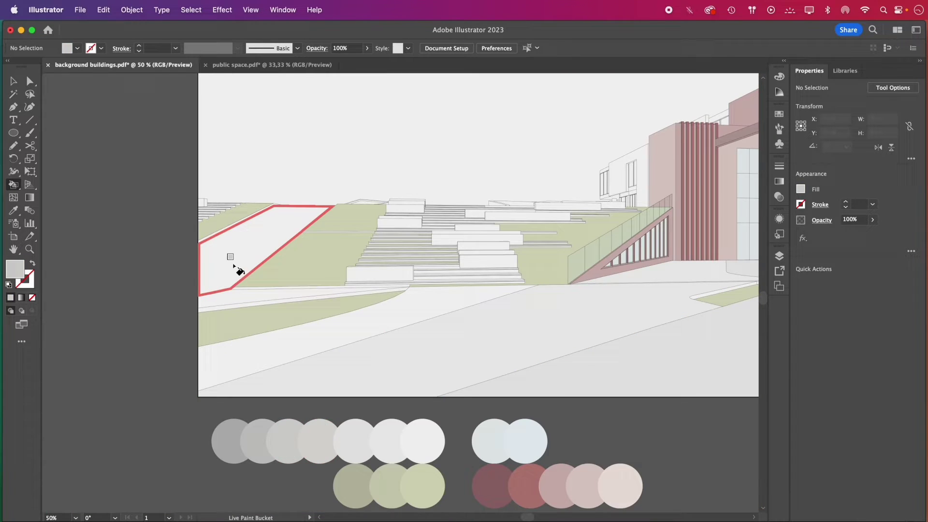
left_click(235, 266)
scroll(292, 314, "up", 1)
left_click(219, 297)
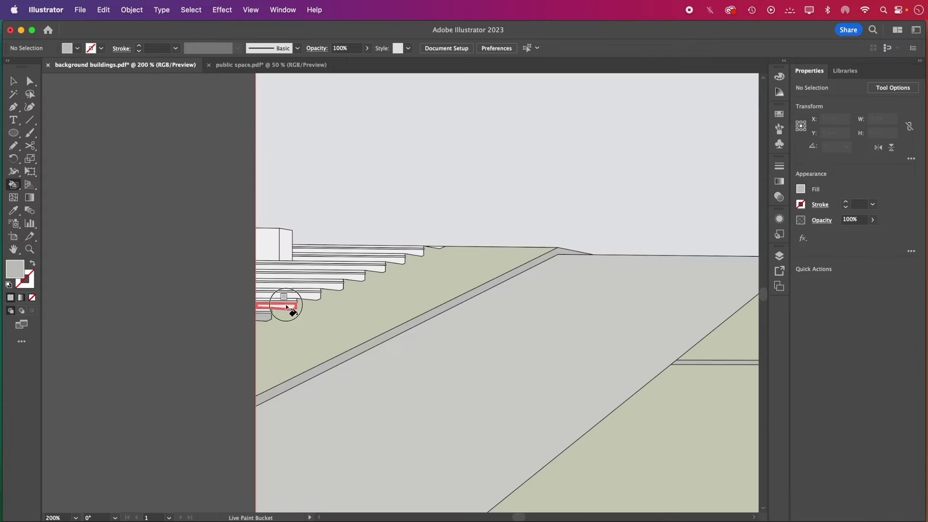
scroll(159, 265, "down", 2)
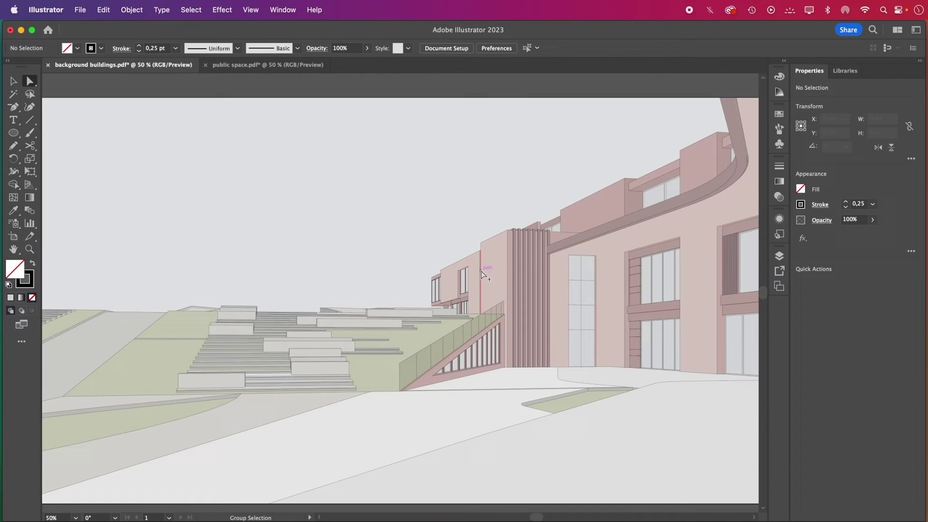
Select all outlines sharing the facade line's fill and stroke and set them to a 0.15 pt dark grey 4C4C4C stroke
scroll(485, 271, "up", 5)
scroll(274, 379, "up", 1)
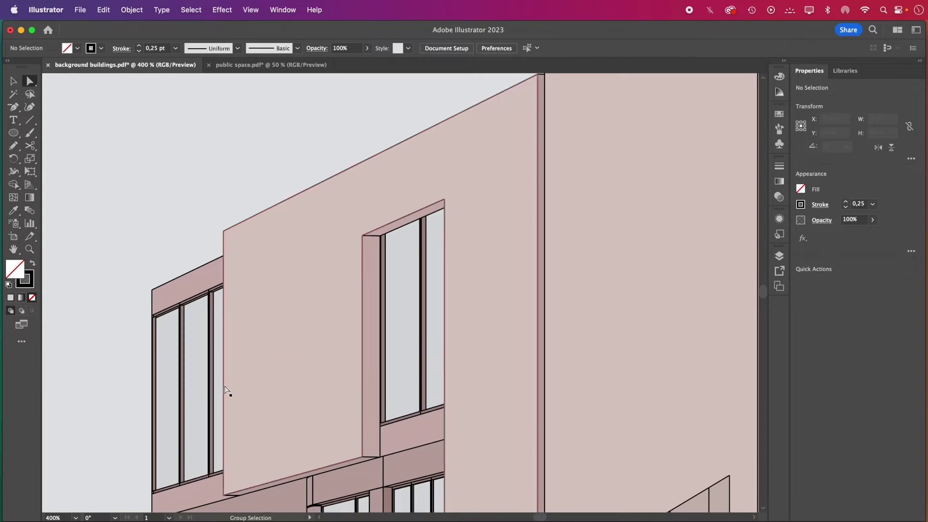
left_click(223, 335)
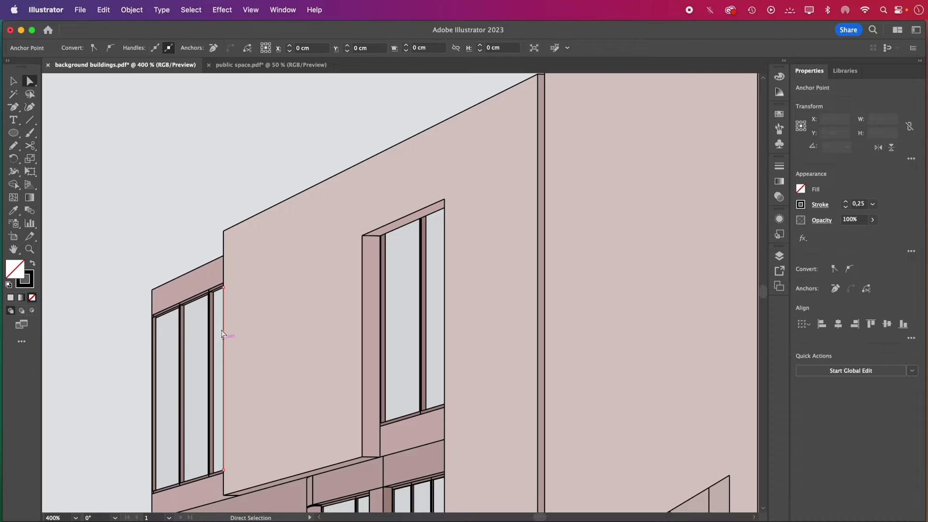
left_click(191, 9)
mouse_move(254, 126)
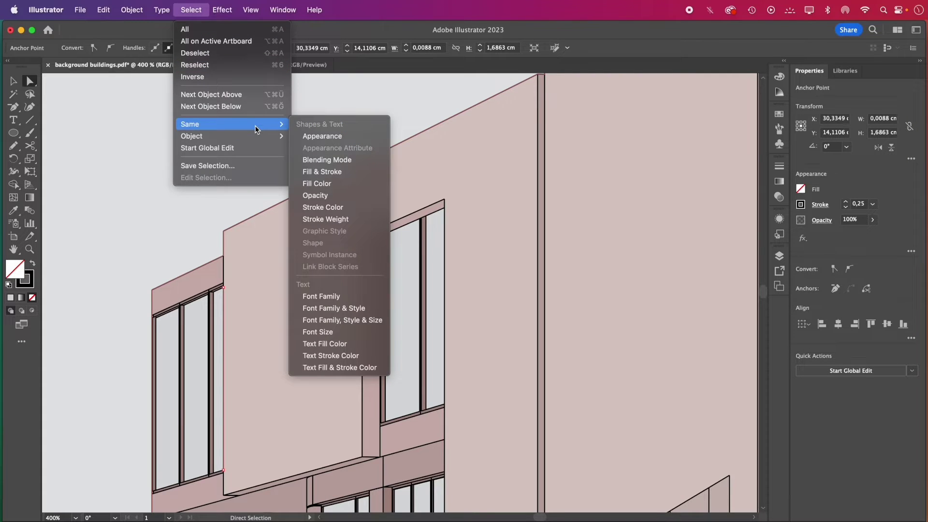
left_click(379, 171)
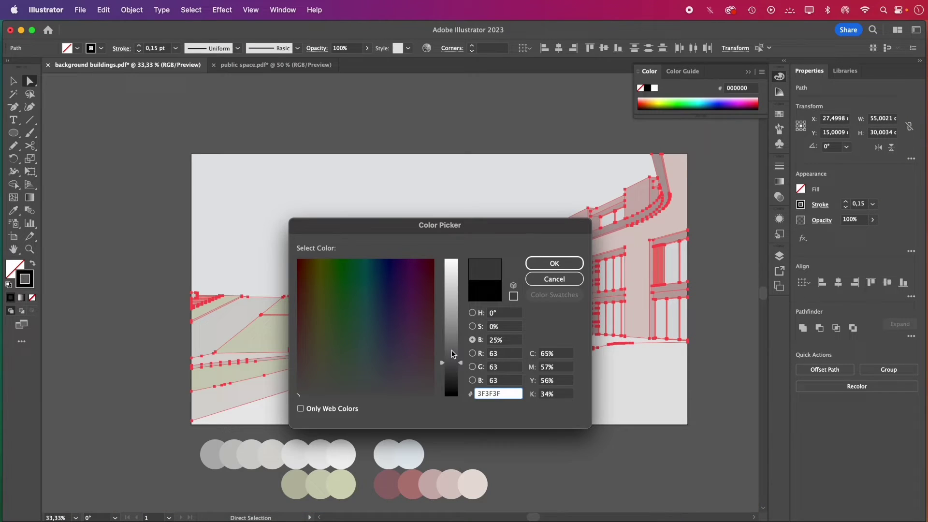
left_click(451, 353)
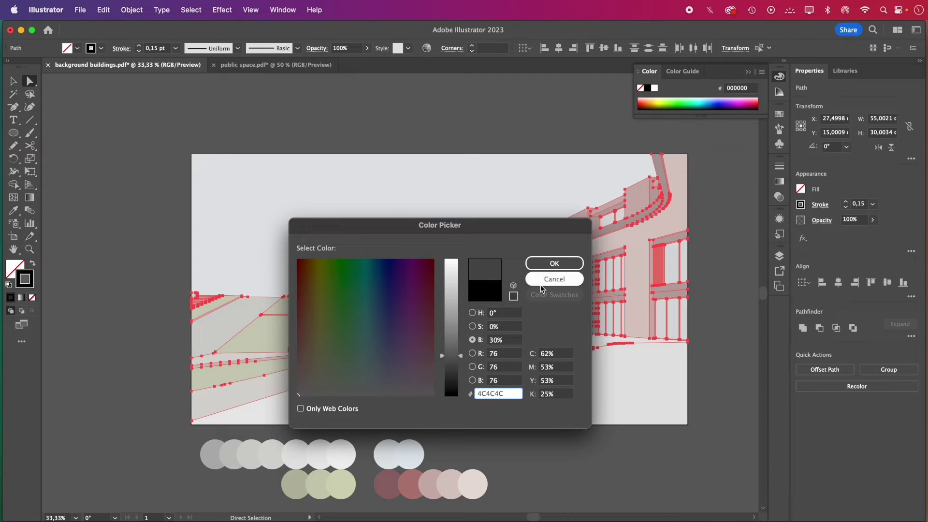
left_click(554, 264)
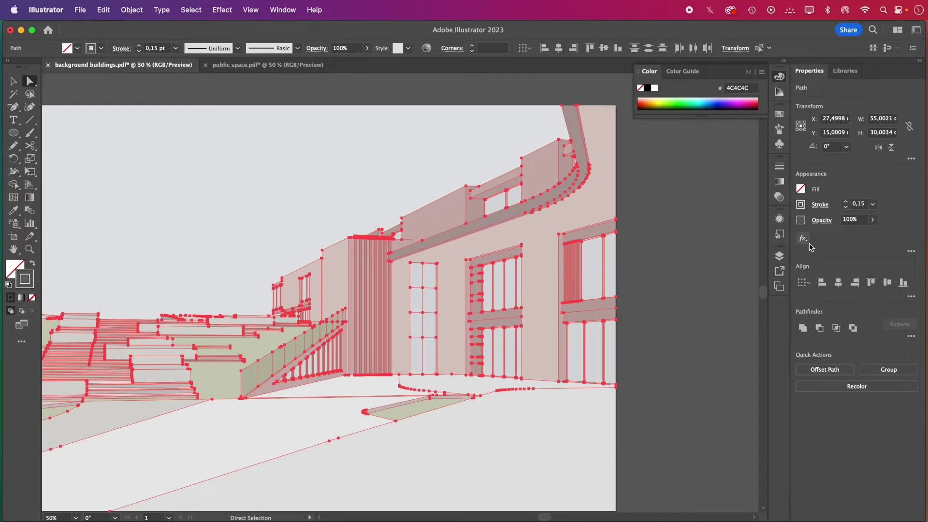
Move the selected outlines onto a new layer named "public space outlines" and toggle that layer's visibility
left_click(780, 256)
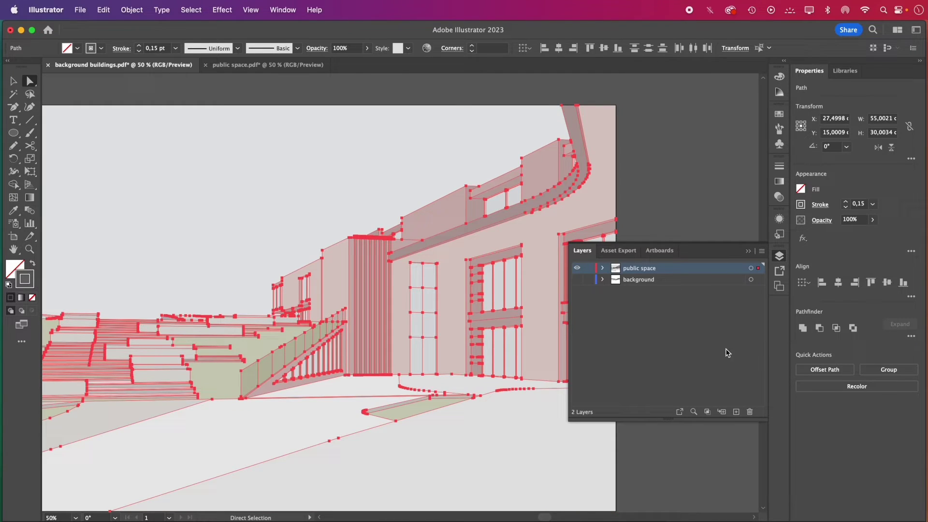
left_click(734, 412)
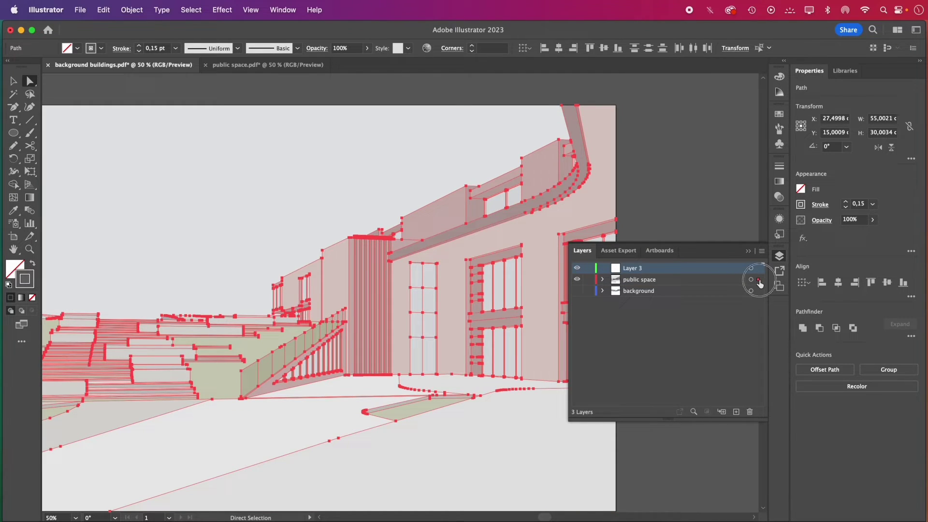
left_click_drag(758, 281, 758, 268)
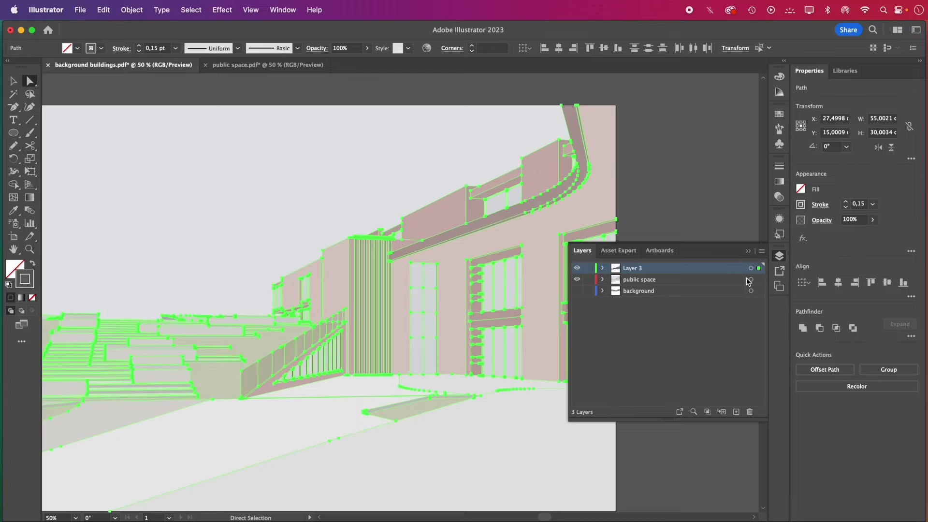
double_click(637, 268)
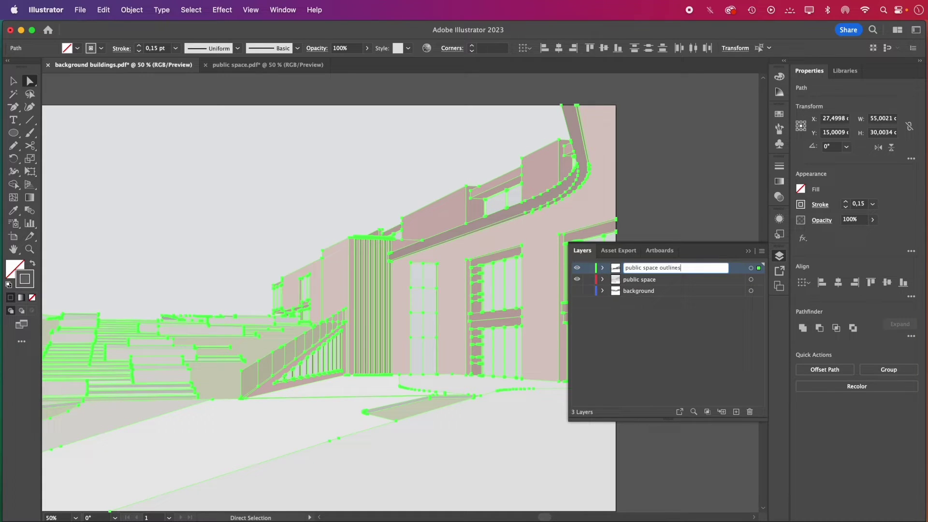
left_click(672, 327)
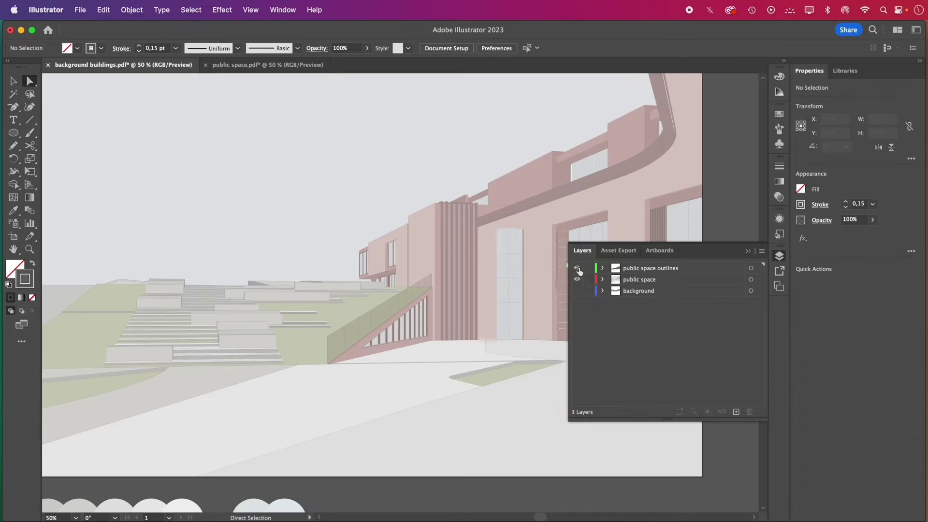
left_click(578, 268)
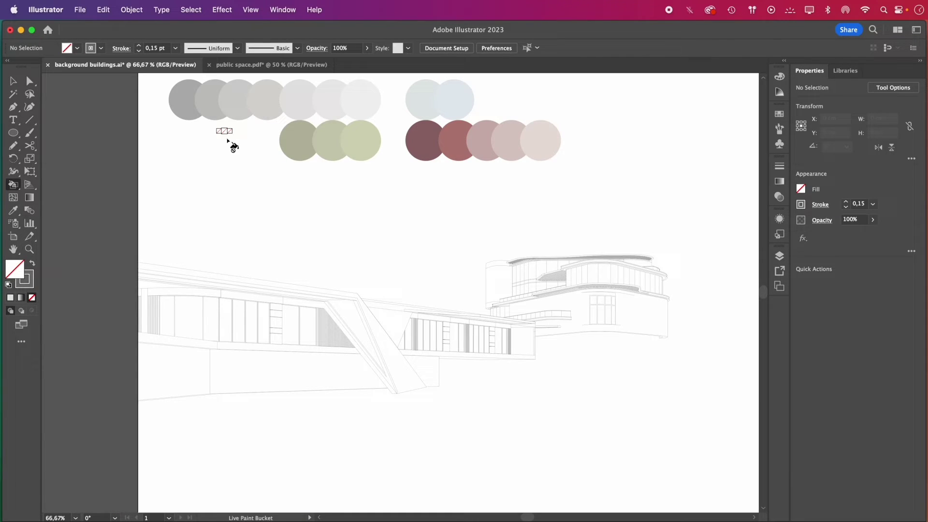
Sample the lightest grey from the palette and fill the walls of the curved background building with it
left_click(352, 100, "alt")
scroll(665, 337, "up", 2)
left_click(643, 304)
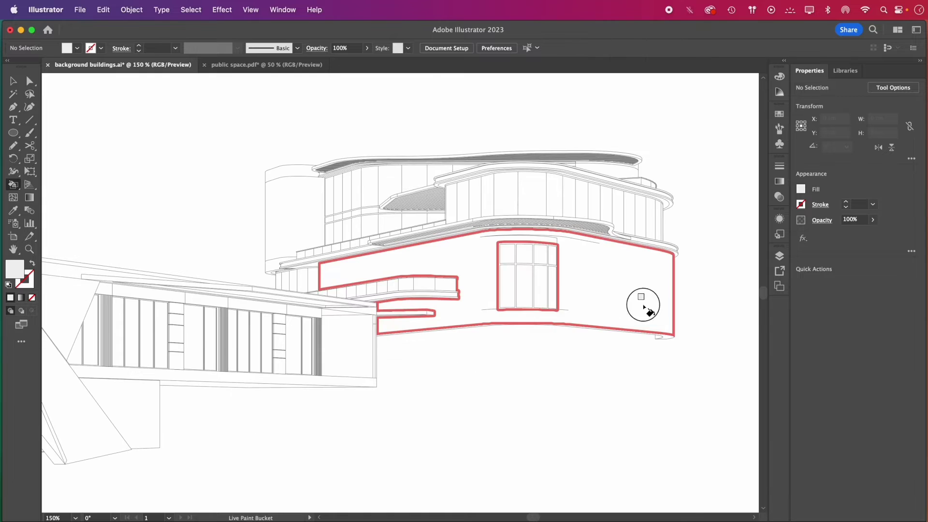
left_click(276, 265)
Fill the glazing bands on the upper floors of the curved background building with the pale blue palette colour
mouse_move(356, 277)
left_mouse_down()
mouse_move(578, 279)
mouse_move(629, 292)
left_mouse_up()
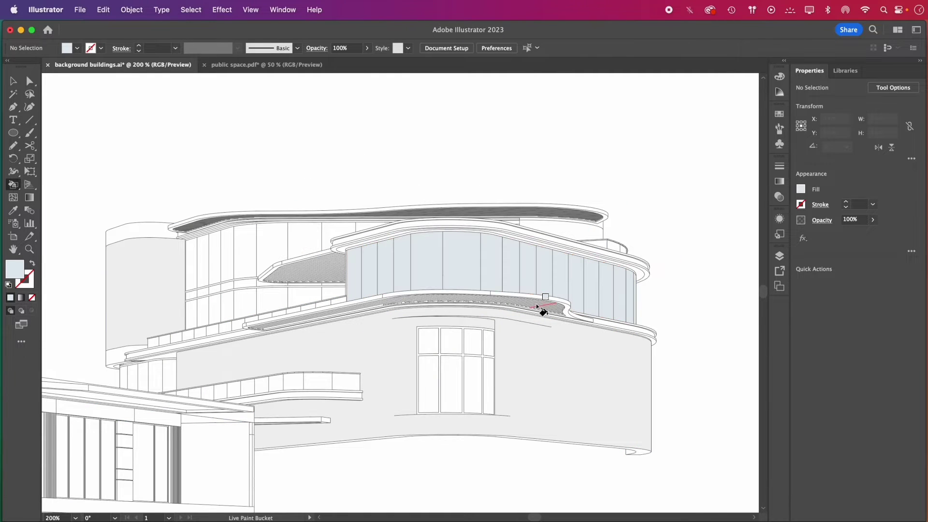
left_click_drag(196, 263, 382, 228)
left_click_drag(199, 317, 329, 293)
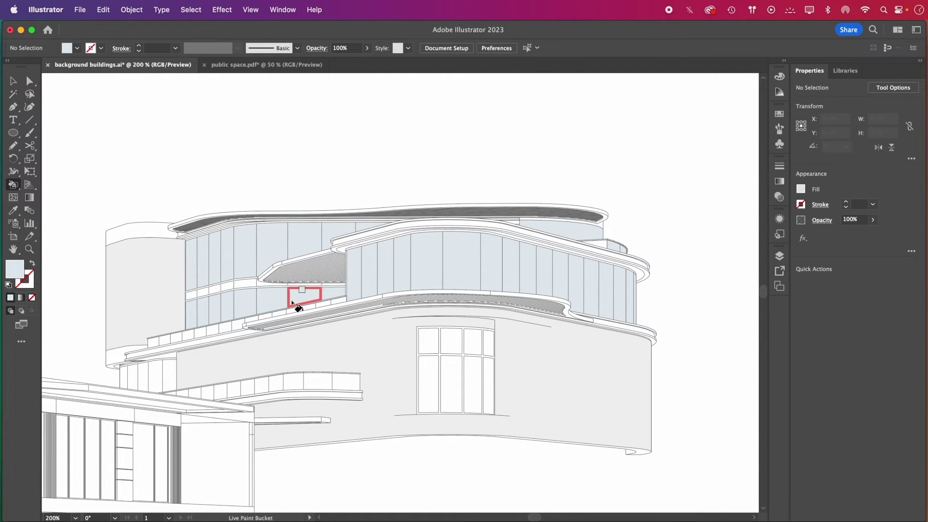
scroll(203, 295, "up", 3)
left_click_drag(164, 299, 435, 263)
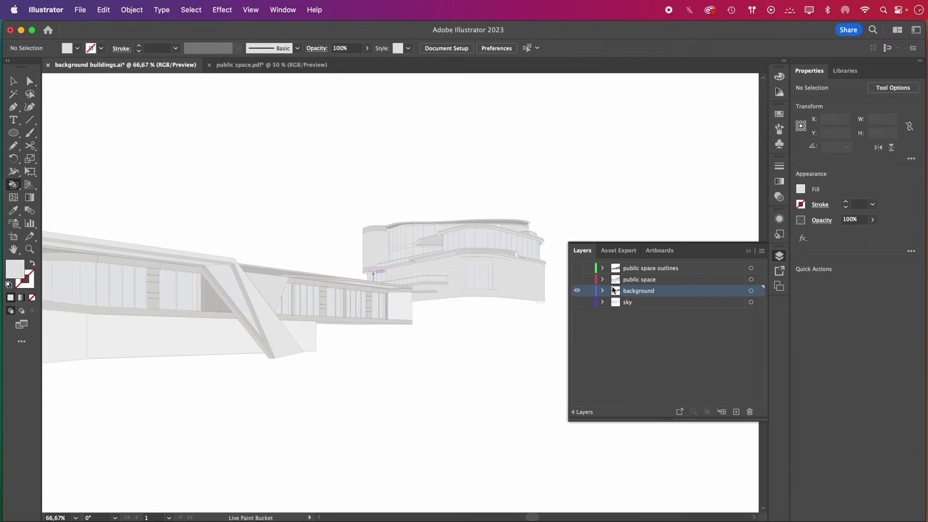
Show the public space, public space outlines and sky layers again together with the background, and collapse the layer list
left_click(577, 280)
left_click(578, 269)
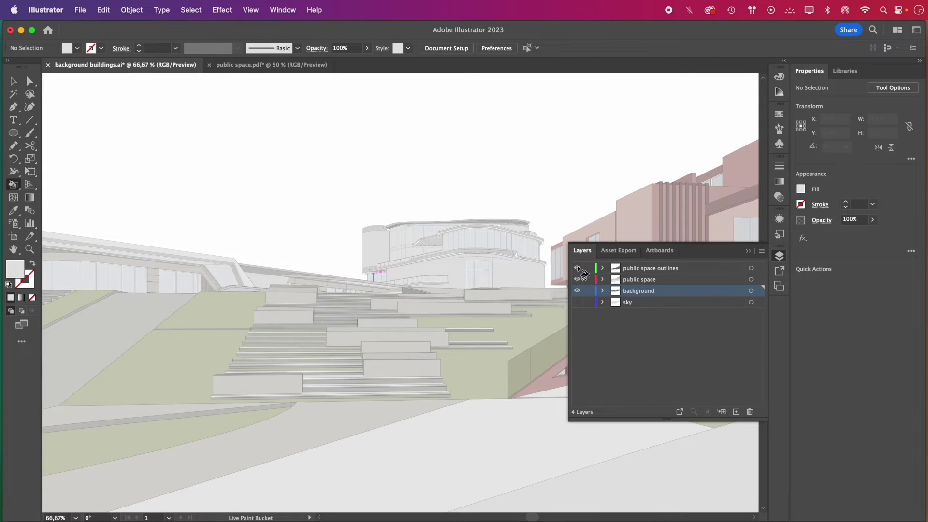
key("super+minus")
left_click(577, 302)
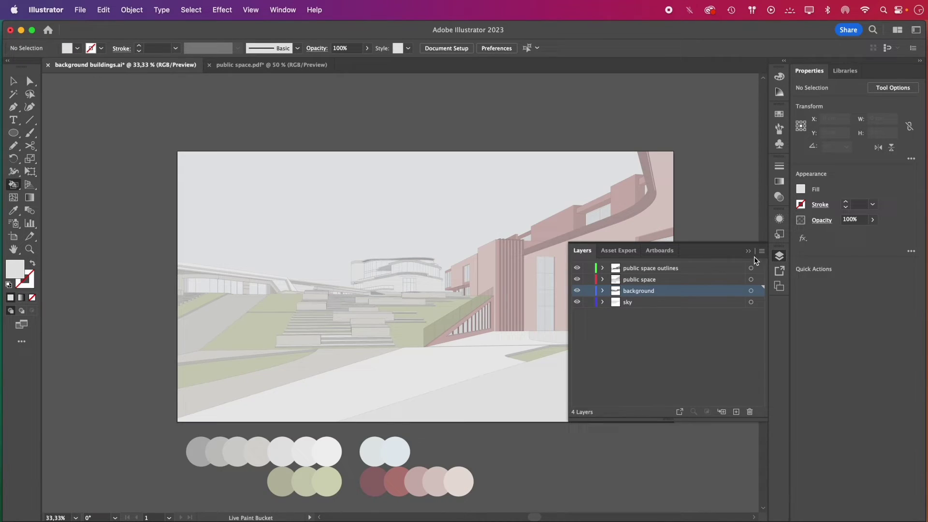
left_click(747, 251)
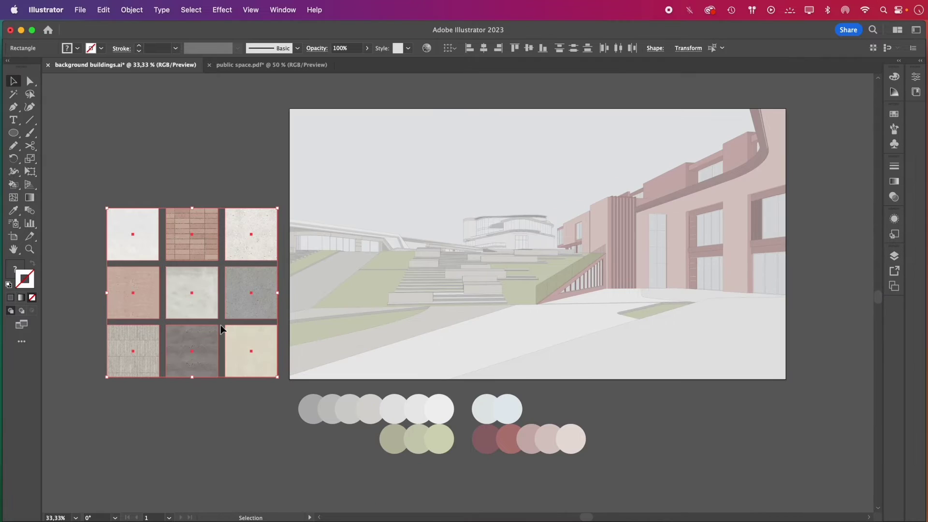
Select all objects that share the fill and stroke of the paved area in the drawing's lower-right corner
left_click(229, 409)
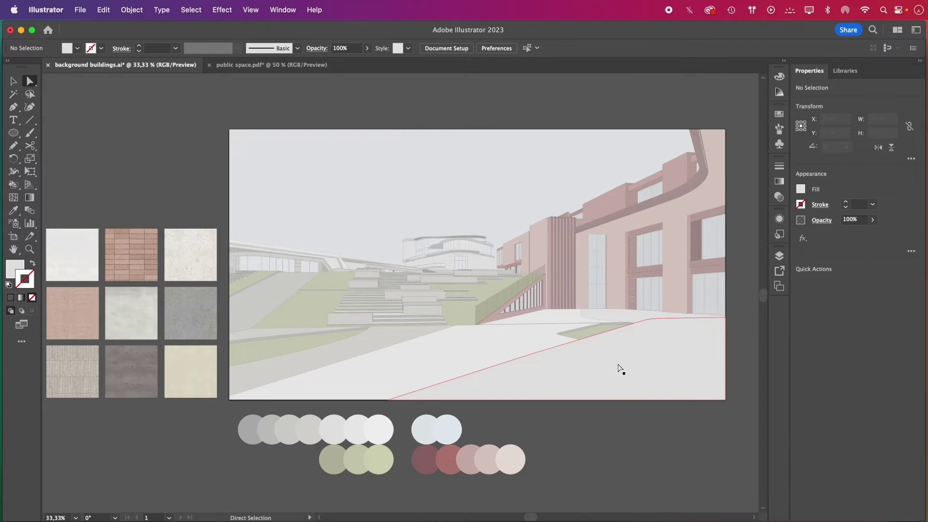
left_click(621, 369)
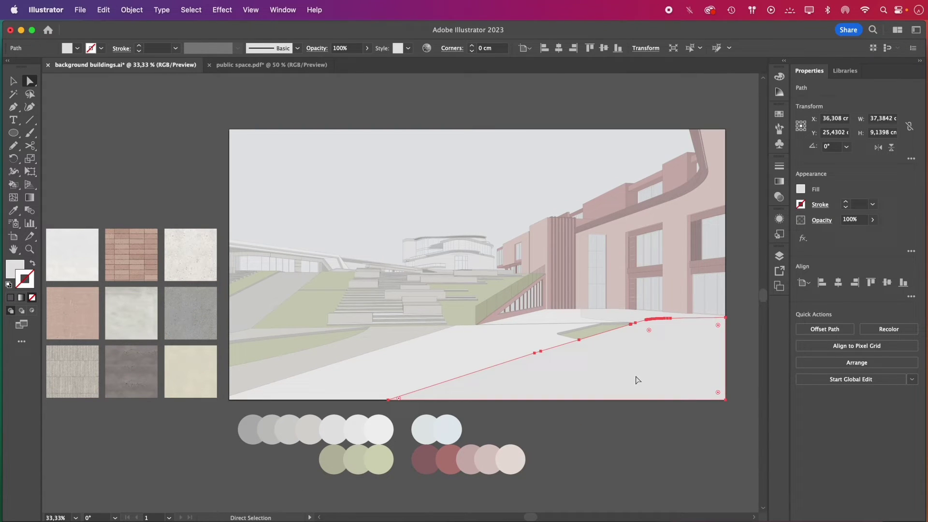
left_click(193, 11)
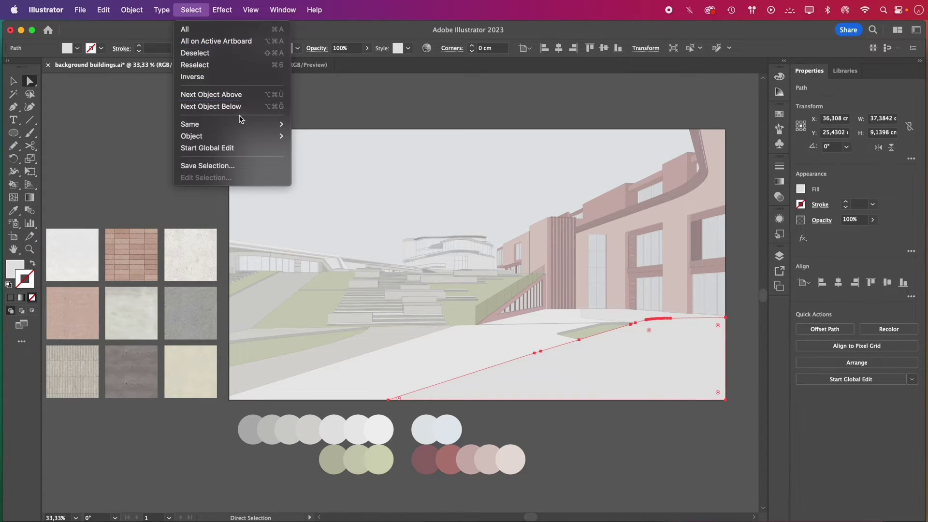
mouse_move(239, 124)
left_click(340, 171)
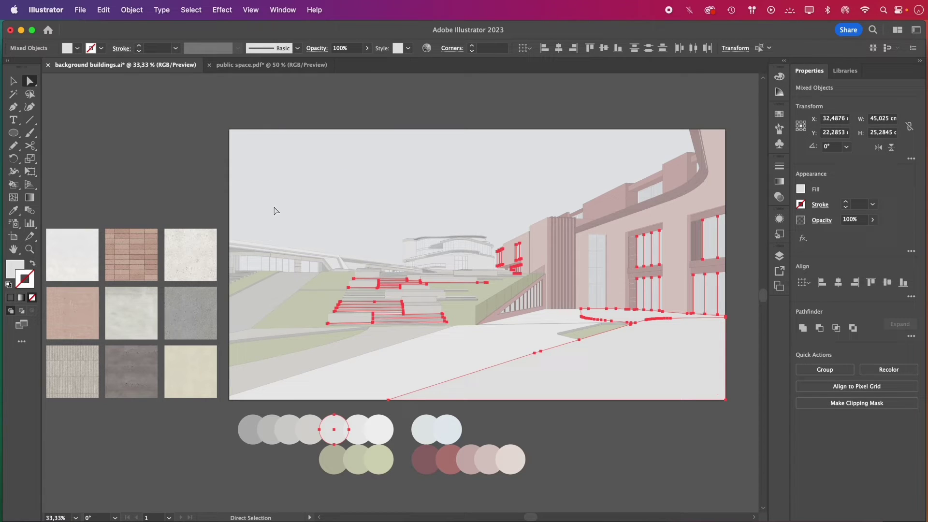
Copy the selected areas and apply the speckled light stone texture to them with the Eyedropper at 50% opacity
key("super+c")
key("super")
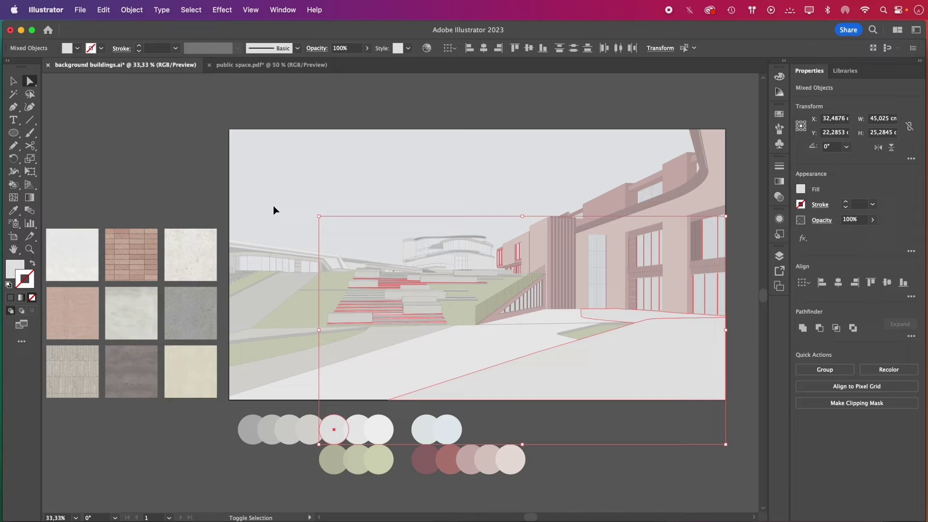
key("i")
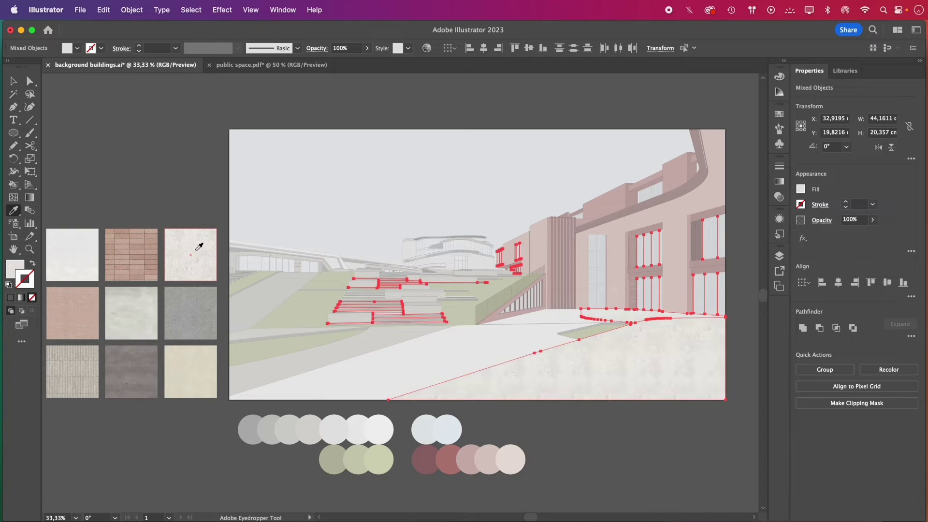
scroll(665, 391, "up", 2)
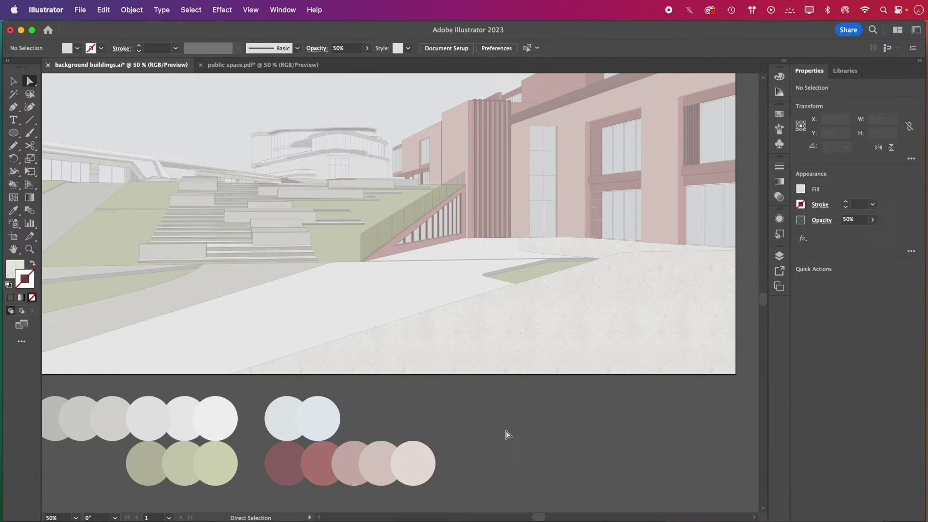
Select all objects that share the fill of the wide white walkway and apply the light white texture to them
left_click(191, 10)
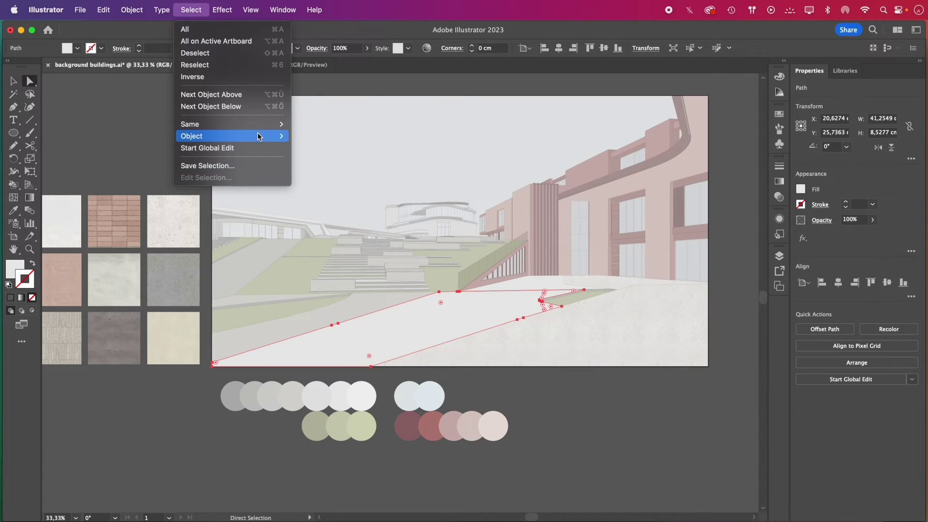
mouse_move(259, 130)
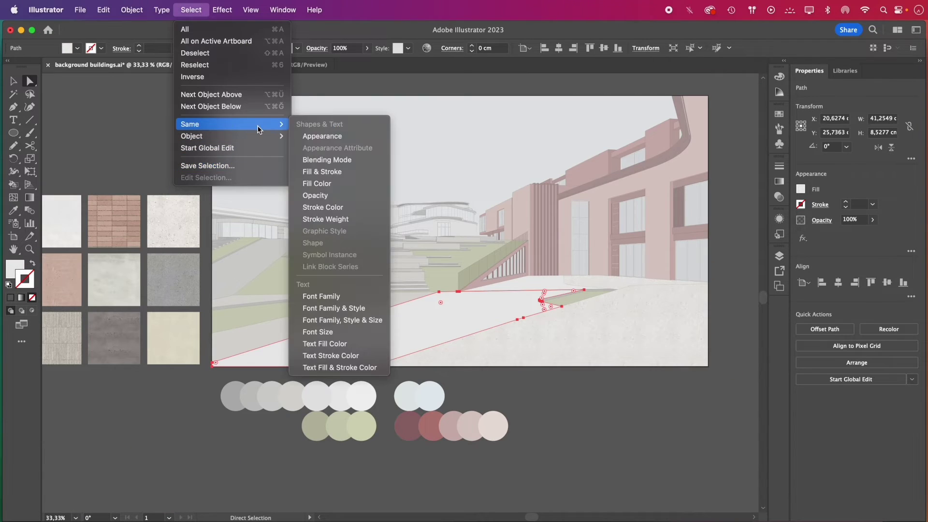
left_click(352, 179)
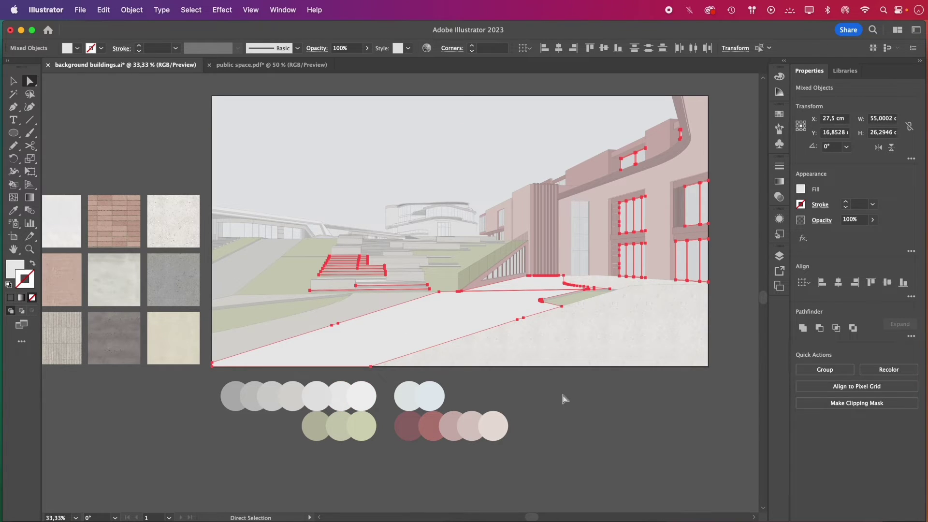
left_click(87, 246)
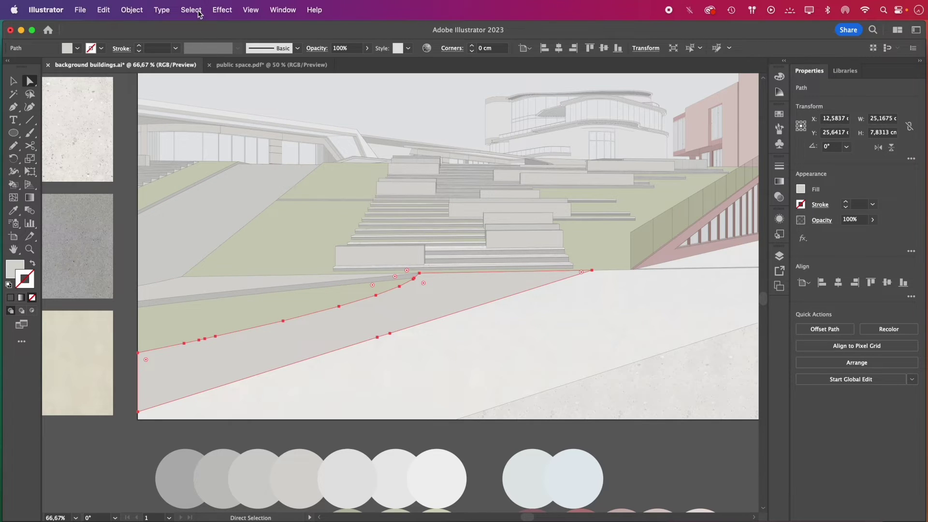
Select all objects with the same fill and stroke as the grey foreground path and apply the grey stone texture with the Eyedropper
left_click(191, 10)
mouse_move(246, 125)
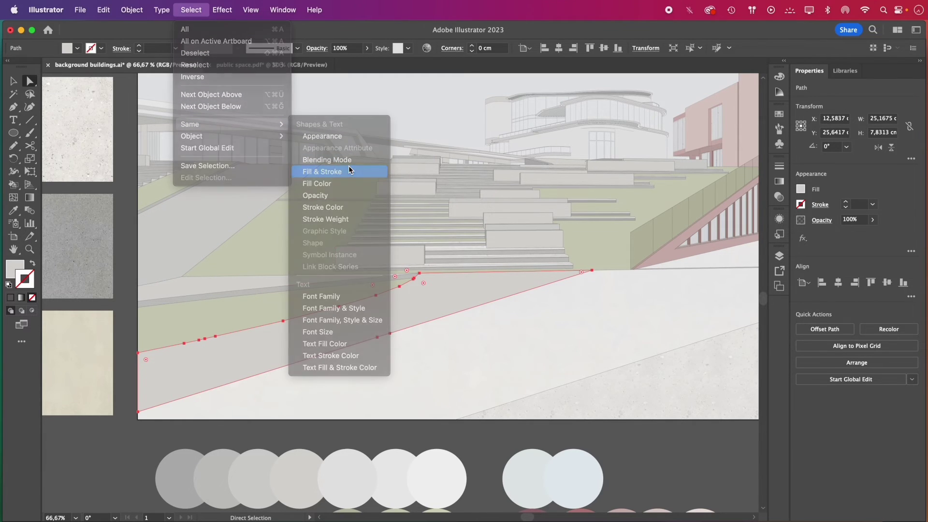
left_click(349, 171)
left_click(11, 213)
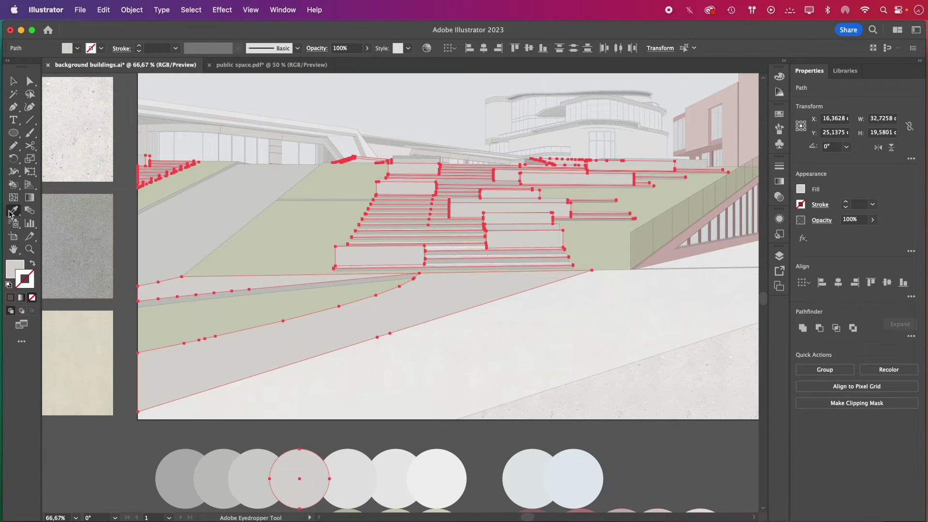
left_click(91, 230)
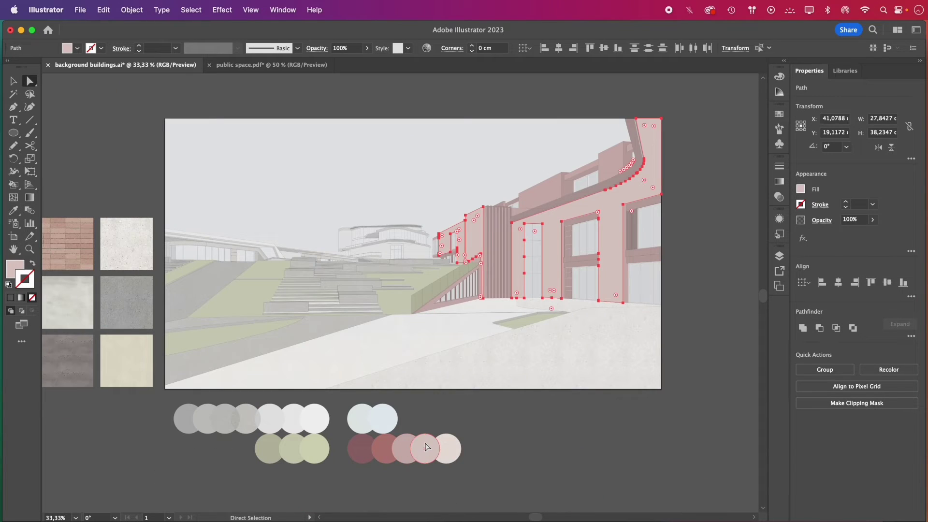
Remove the palette circle from the pink facade selection, then apply the pink plaster texture with the Eyedropper at 50% opacity
left_click(426, 447, "shift")
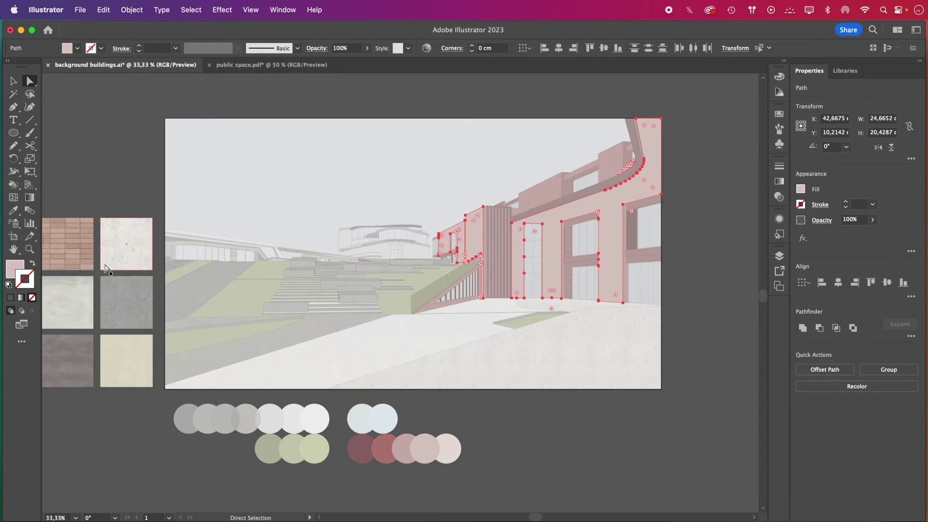
left_click(13, 209)
scroll(549, 497, "left", 5)
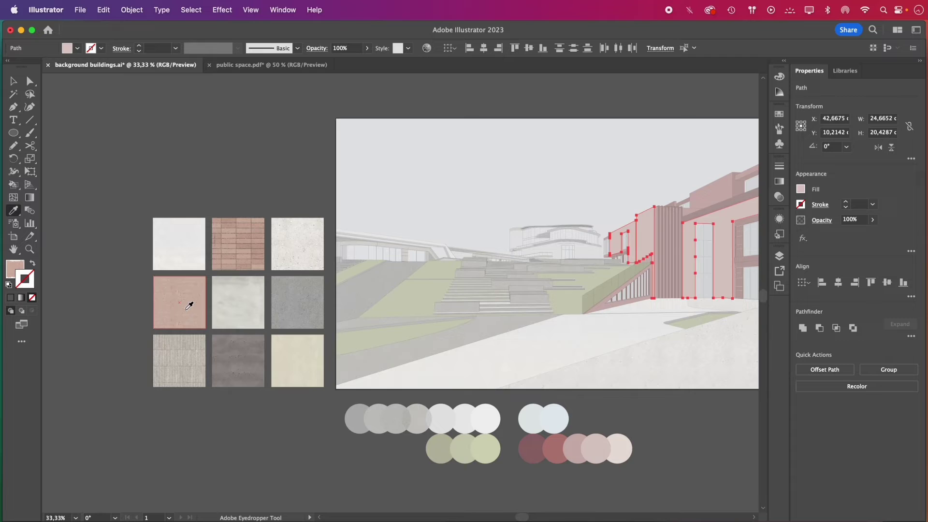
left_click(189, 305)
scroll(538, 203, "right", 5)
scroll(550, 152, "up", 1)
left_click_drag(849, 220, 842, 220)
type("50")
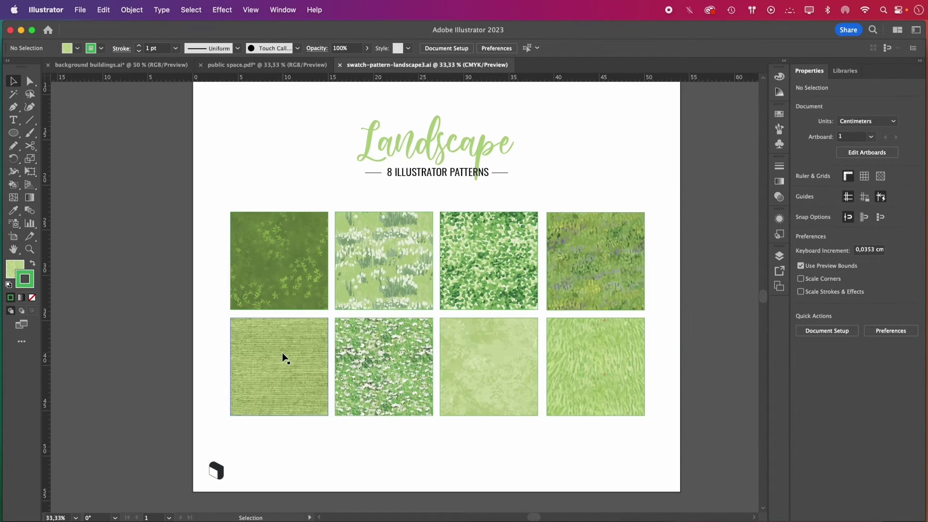
Copy the pale green mottled pattern square from swatch-pattern-landscape3.ai and return to the background buildings drawing
left_click(497, 364)
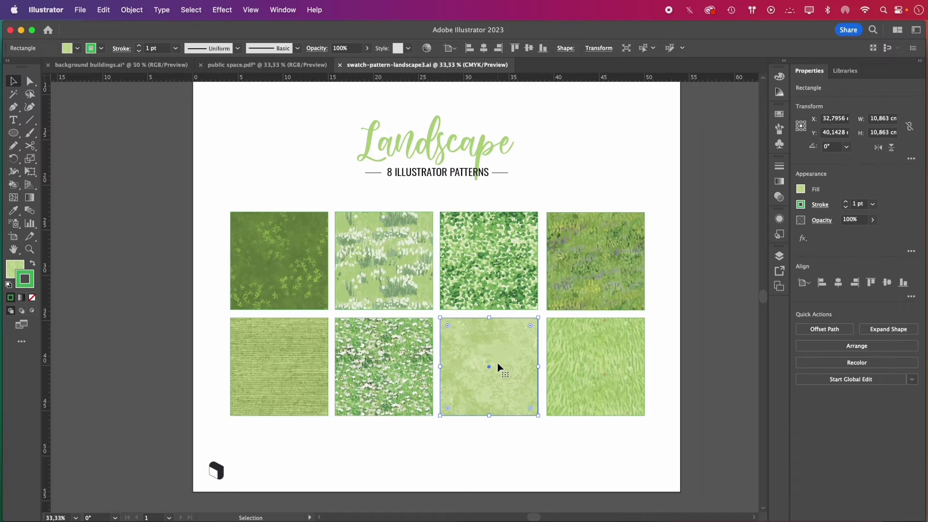
key("a")
left_click(131, 64)
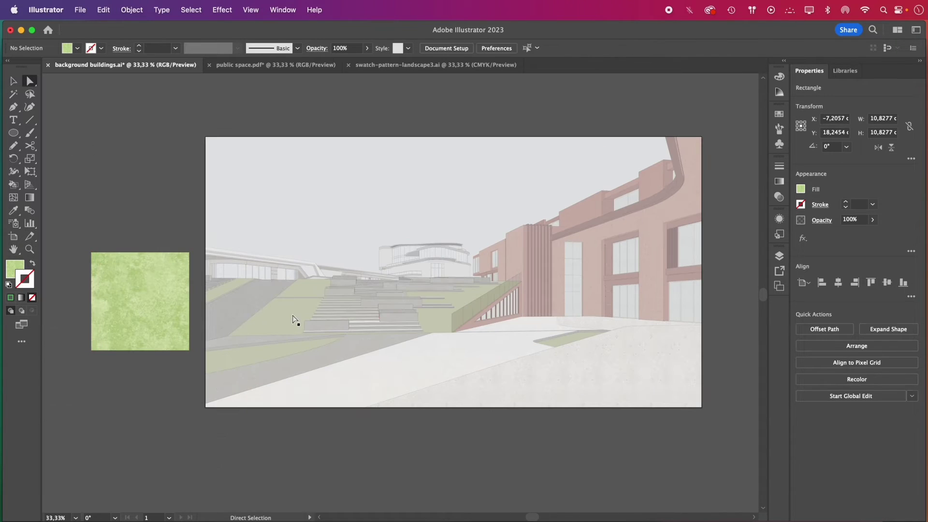
Select all lawn areas sharing the same fill and stroke and apply the mottled green grass texture with the Eyedropper
left_click(294, 321)
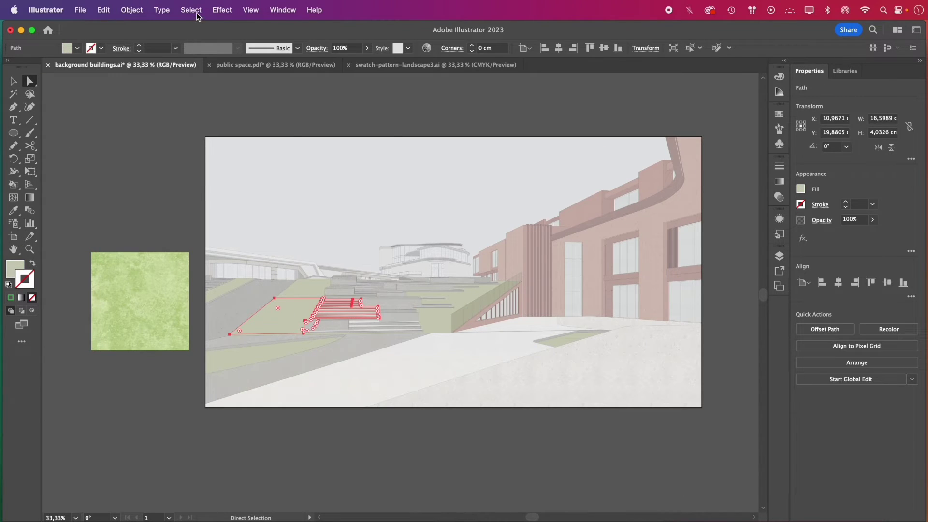
left_click(197, 16)
mouse_move(193, 122)
left_click(332, 170)
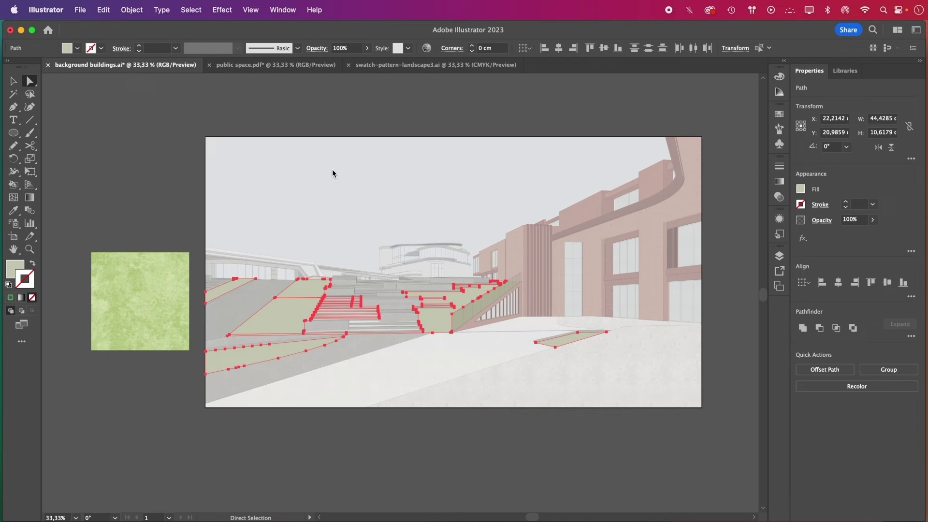
key("i")
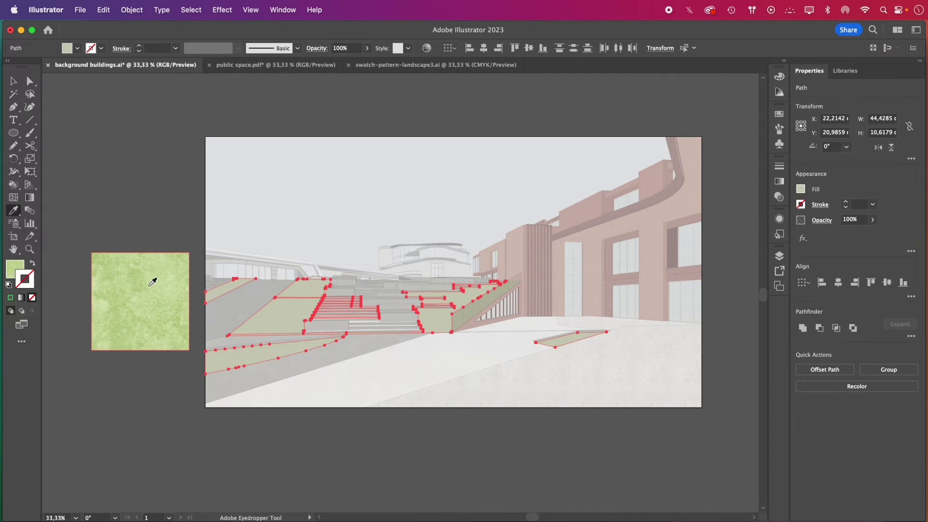
left_click(153, 282)
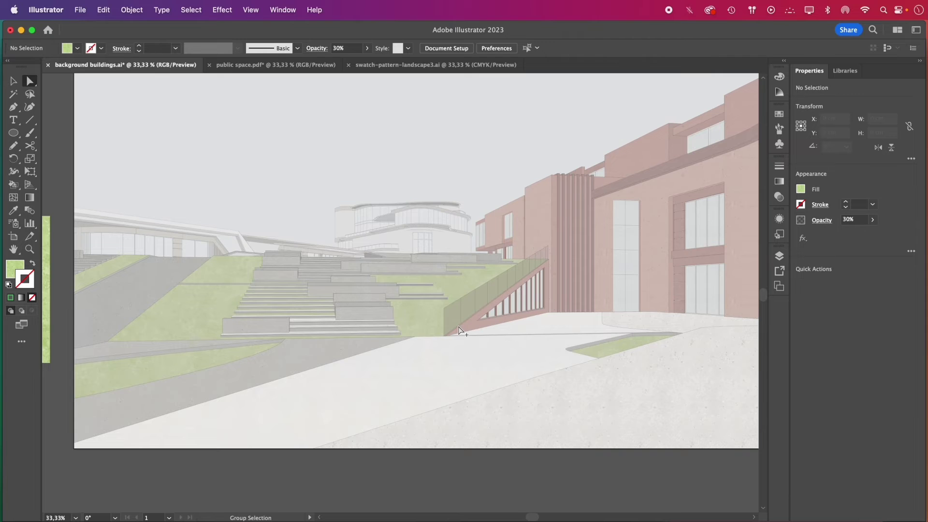
Select the textured lawn areas on both sides of the stairs and adjust their grass texture with the Scale tool's options
left_click(425, 309, "shift")
left_click(275, 314, "shift")
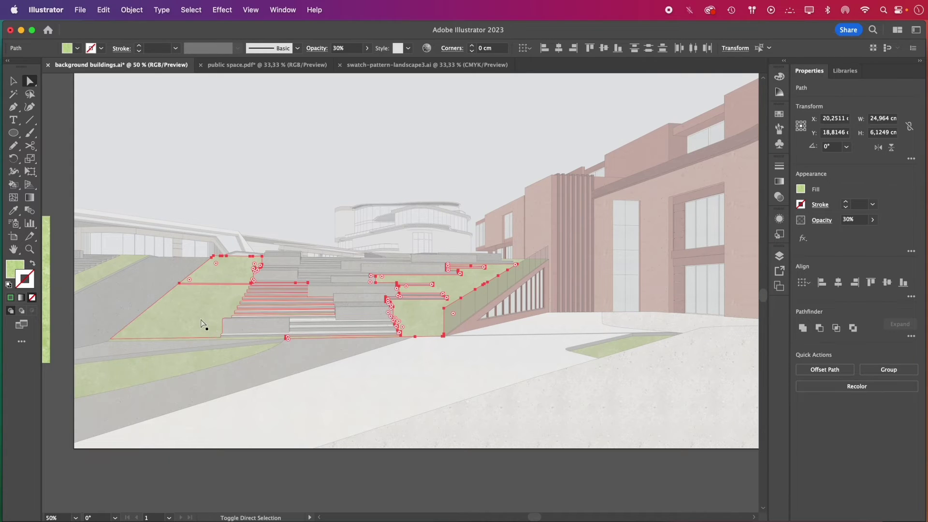
left_click(203, 324, "shift")
key("super+plus")
left_click(30, 158)
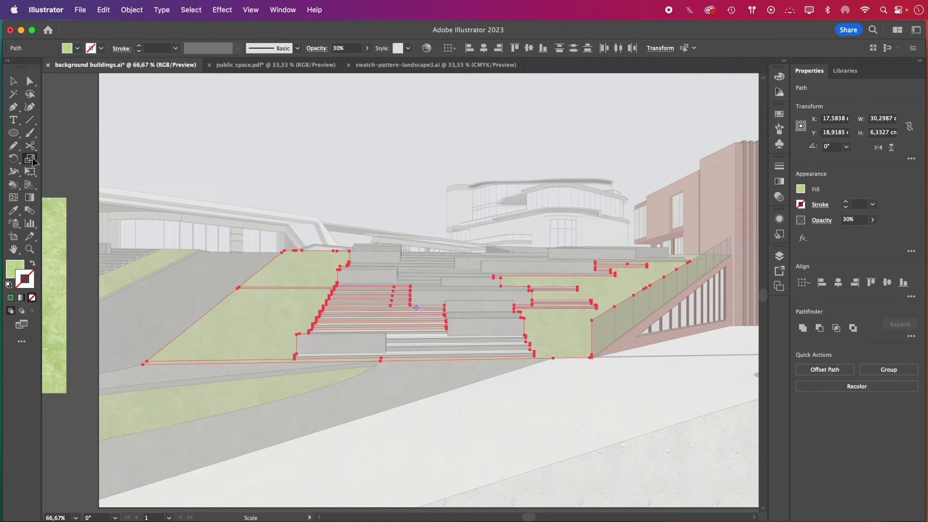
double_click(30, 159)
left_click(551, 390)
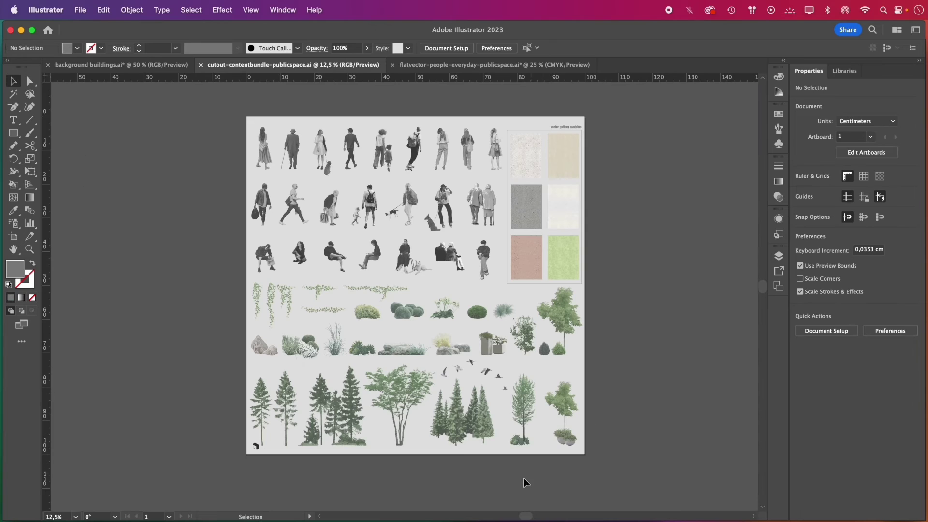
Examine the cutout people, plants, trees and vector pattern swatches in the cutout-contentbundle-publicspace.ai file
scroll(465, 478, "up", 1)
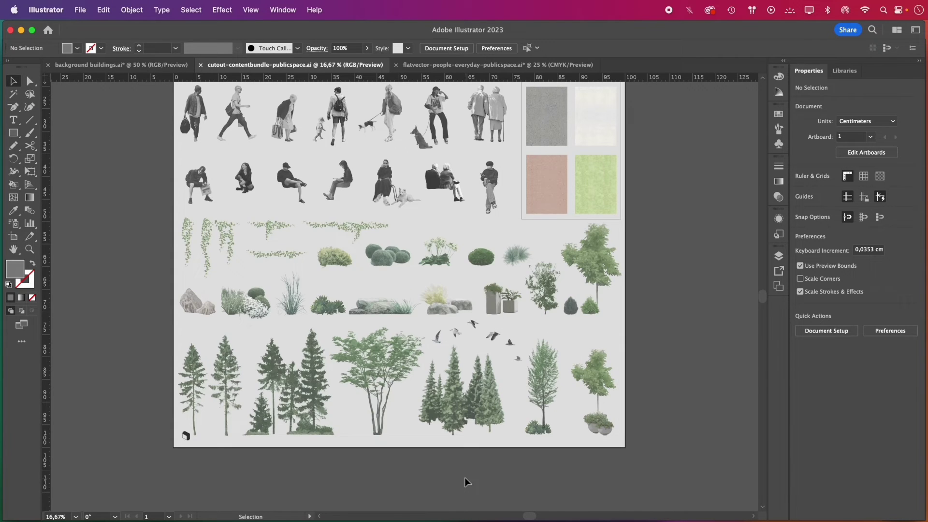
scroll(465, 478, "up", 2)
scroll(689, 443, "up", 3)
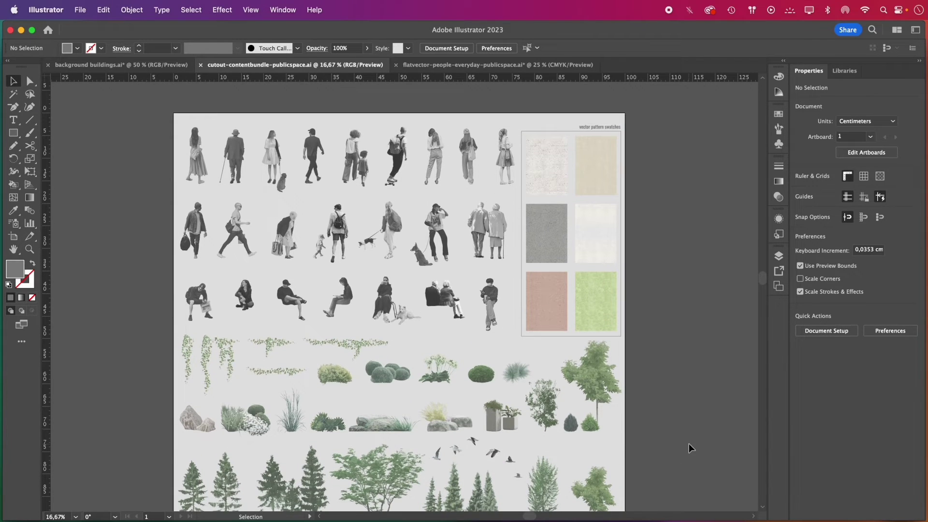
scroll(683, 195, "up", 1)
scroll(627, 142, "down", 5)
scroll(627, 142, "left", 5)
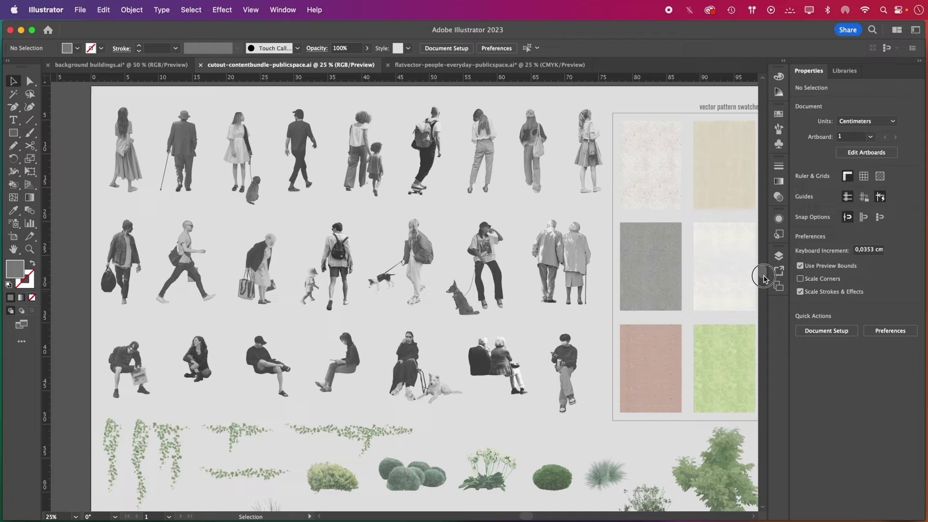
scroll(763, 299, "down", 3)
scroll(725, 387, "down", 2)
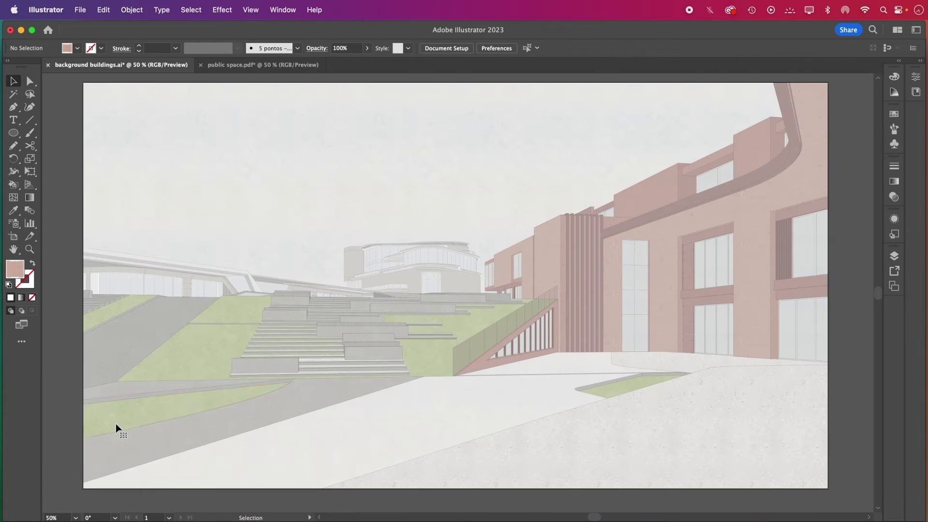
Fill the planting bed in the drawing's lower-left corner with overlapping cutout shrubs, white flowers and grasses
left_click(116, 428)
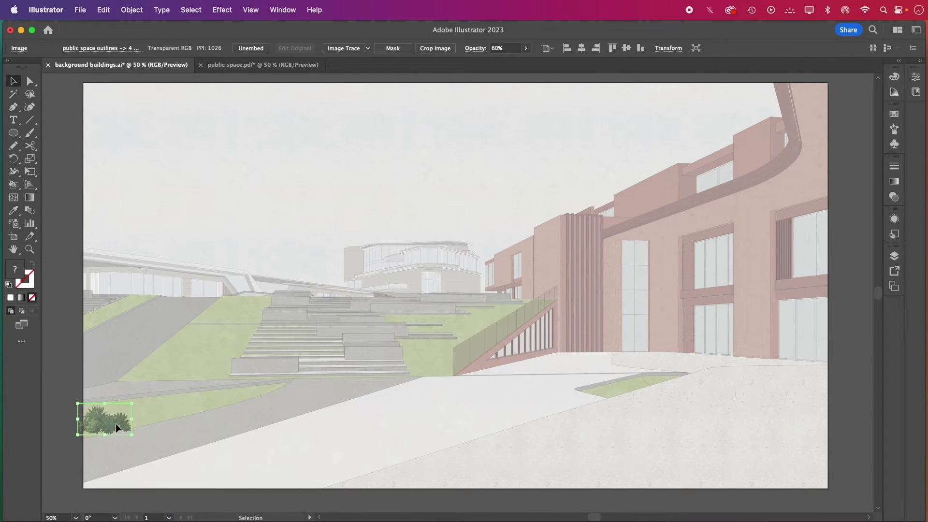
left_click(134, 412)
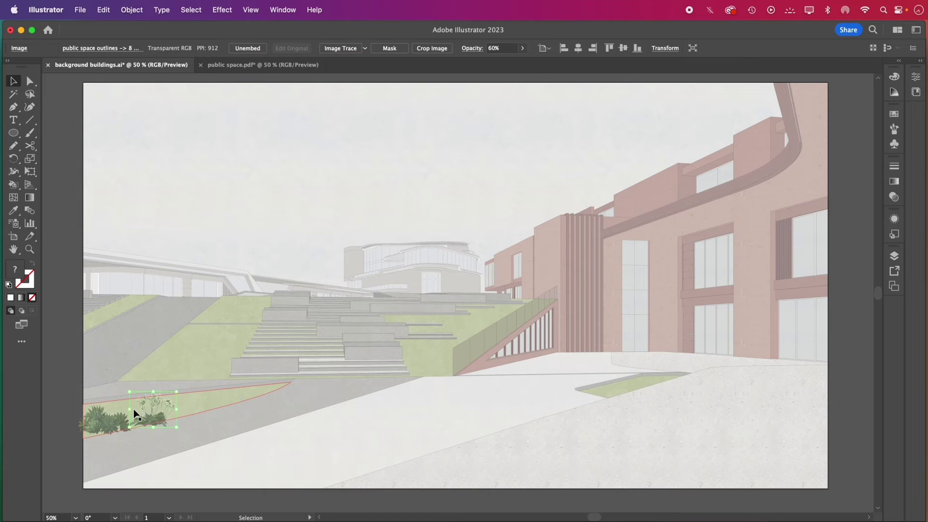
left_click(70, 456)
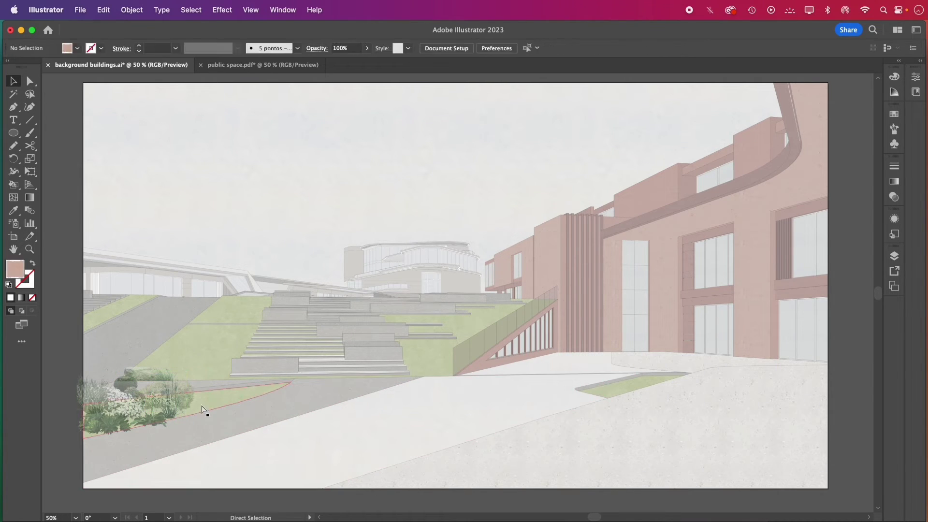
left_click(217, 394)
left_click(264, 389)
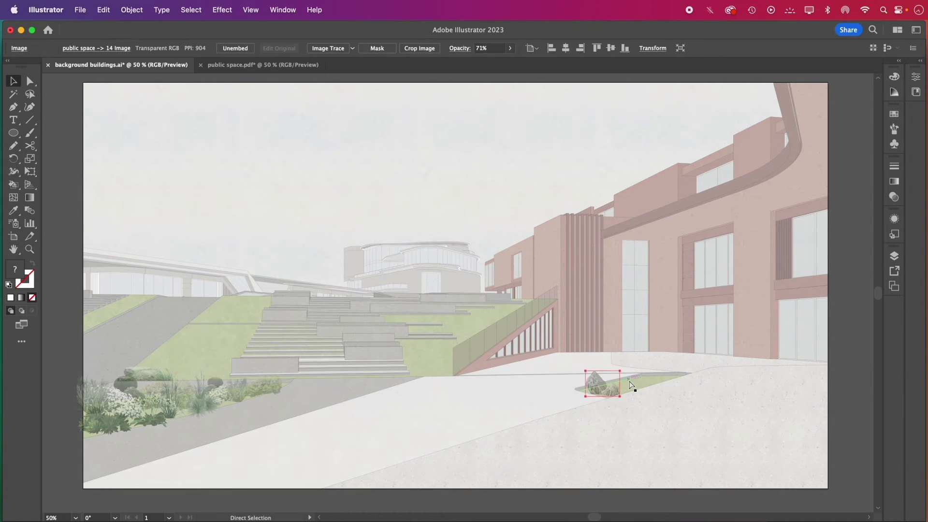
Place cutout rocks, low grasses and a small tree in the little planting bed in front of the pink building
left_click(604, 382)
left_click(666, 372)
left_click(638, 348)
Place round bushes and grasses on the lawn at the foot of the railing, and low shrubs on the terrace above
left_click(444, 358)
left_click(431, 363)
left_click(462, 321)
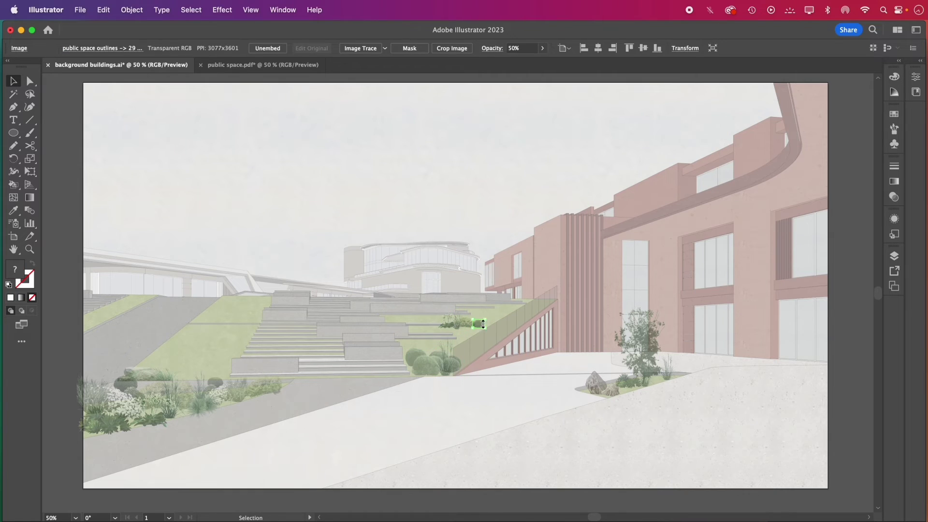
Place a slender tree, shrubs and flowers on the lawn beside the stairs, and more planting on the far-left lawn
left_click(213, 350)
left_click(183, 319)
left_click_drag(218, 316, 243, 306)
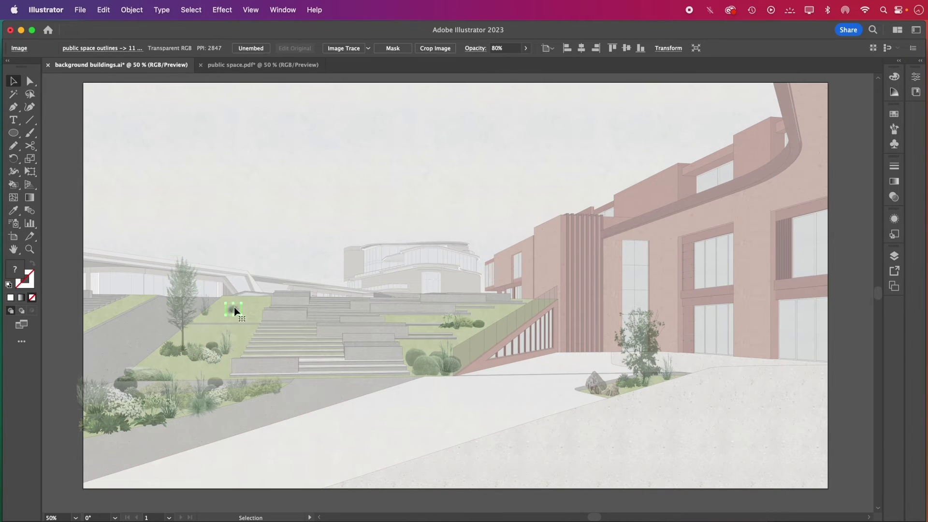
left_click(253, 319)
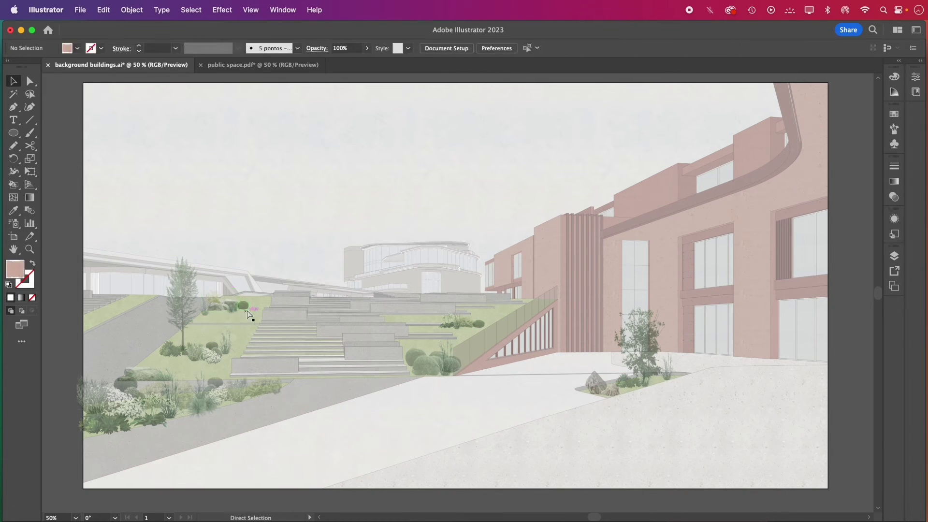
left_click_drag(128, 309, 140, 294)
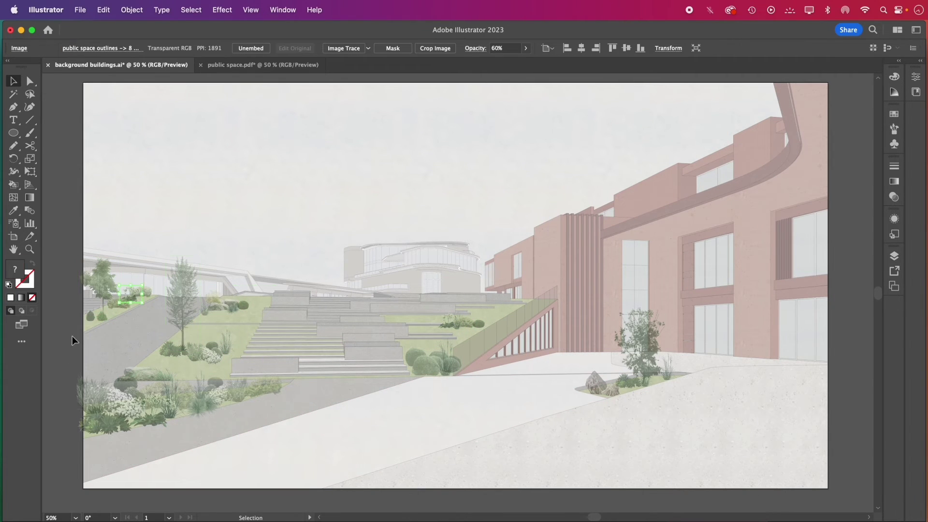
Place a large multi-stem tree above the stairs and rows of conifers behind the background buildings
left_click(184, 141)
left_click(478, 197)
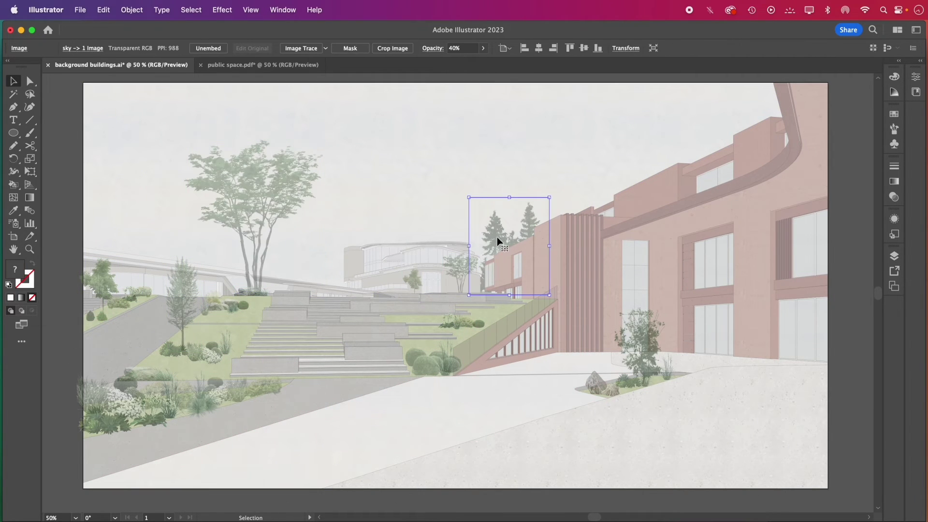
left_click(322, 232)
left_click(185, 245)
left_click(171, 251)
left_click(122, 236)
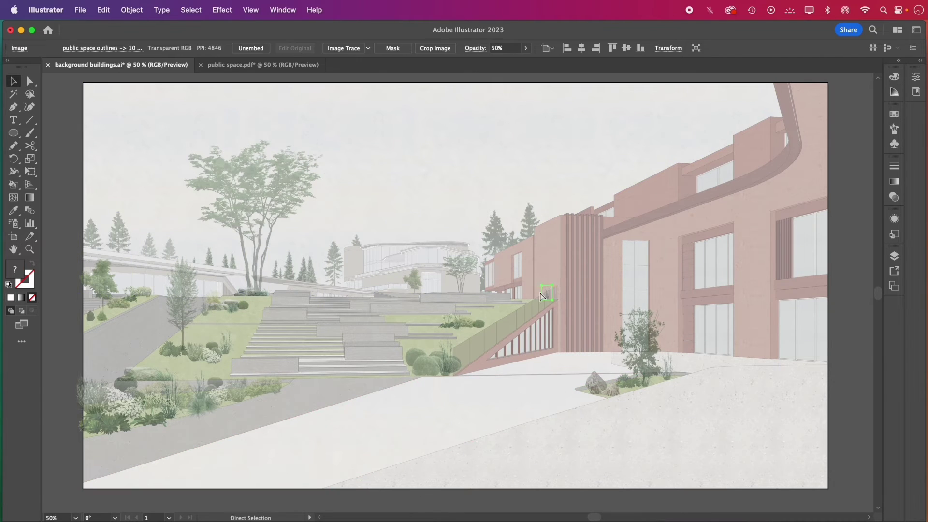
Add a small tree behind the railing, planters and a potted tree along the pink facade, and hanging vines on its vertical fins
left_click(548, 273)
left_click(569, 343)
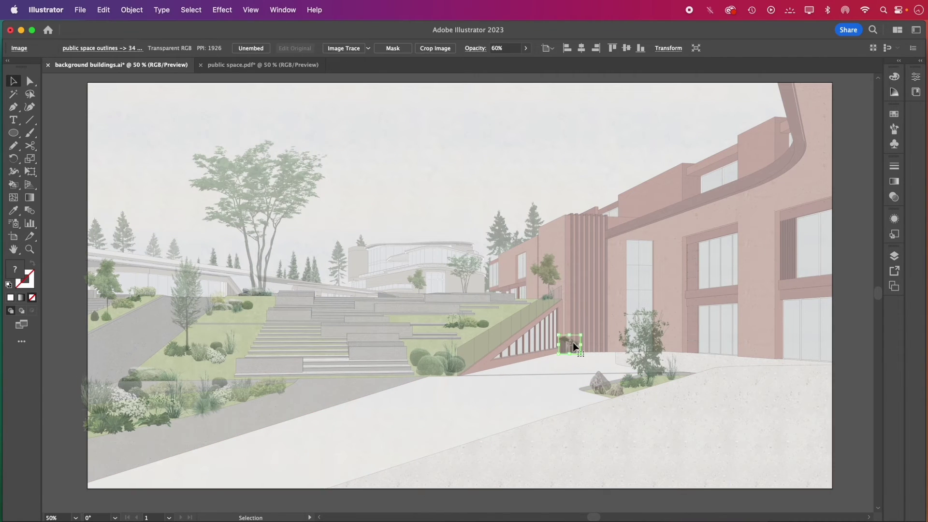
left_click(755, 285)
left_click(765, 349)
left_click(565, 213)
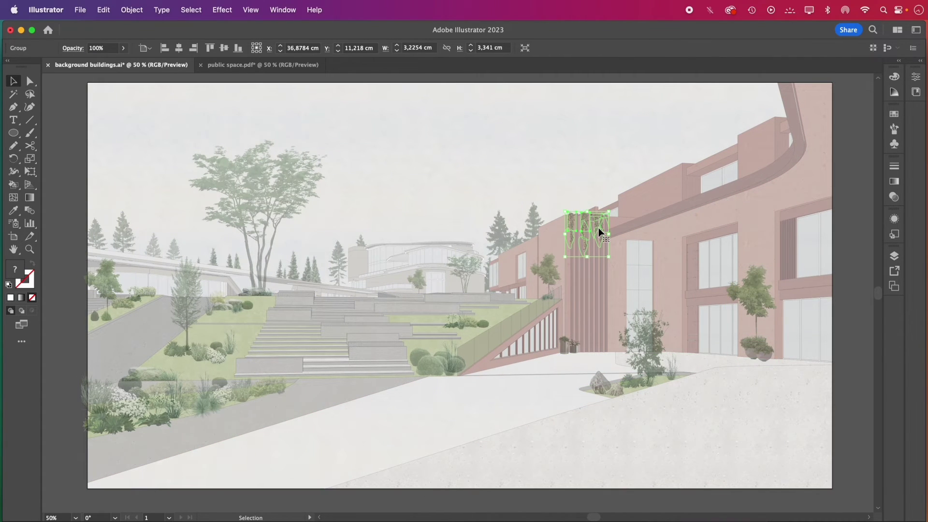
Hang trailing vines along the curved ledge on the upper part of the pink building
left_click(608, 504)
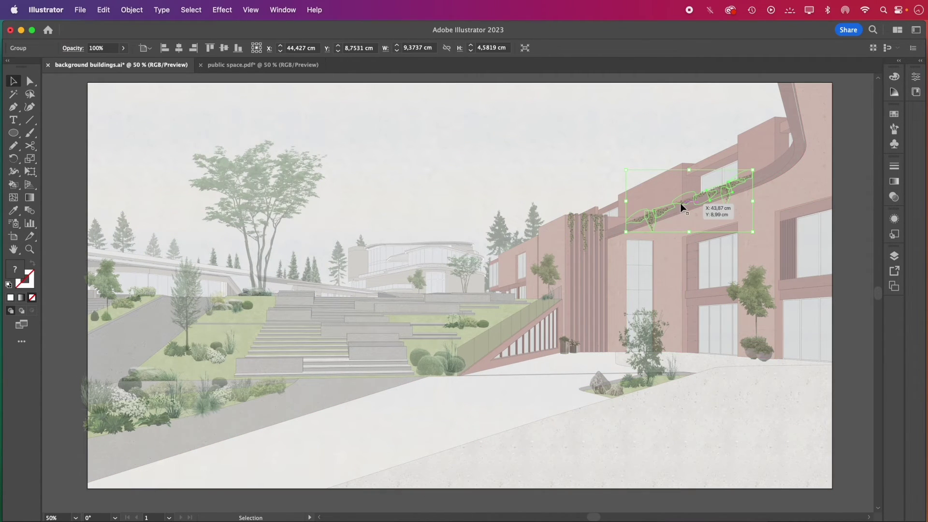
left_click(678, 505)
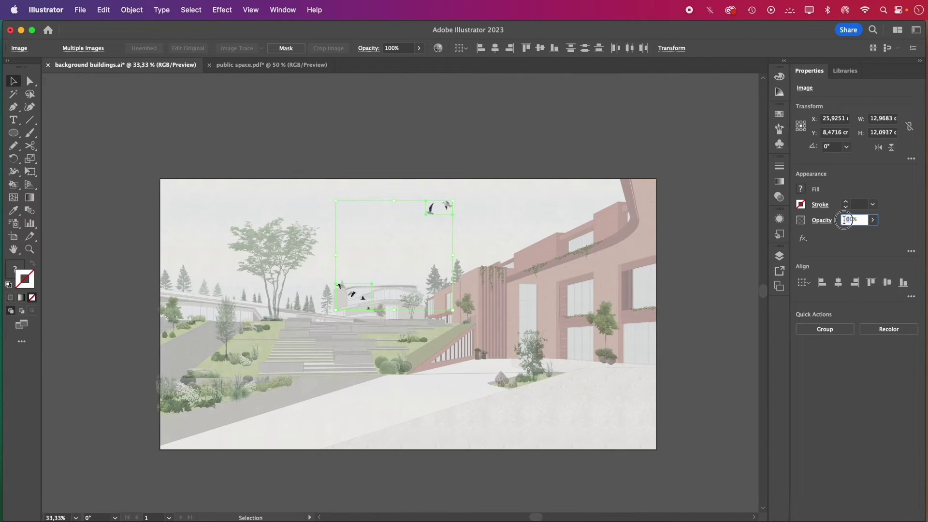
Lower the opacity of the bird cutouts and arrange them in two groups in the sky, above the large tree and the background building
left_click(404, 242)
left_click_drag(363, 297, 394, 218)
left_click_drag(449, 208, 230, 217)
left_click_drag(399, 230, 416, 247)
left_click(416, 246)
left_click(286, 148)
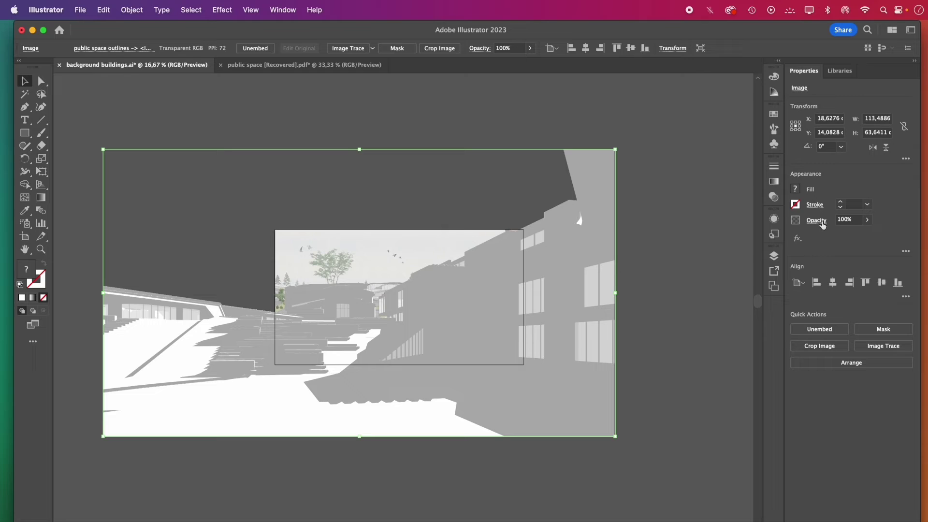
Blend the grey shadow image over the perspective with Multiply at 60% opacity
left_click(818, 220)
left_click(743, 241)
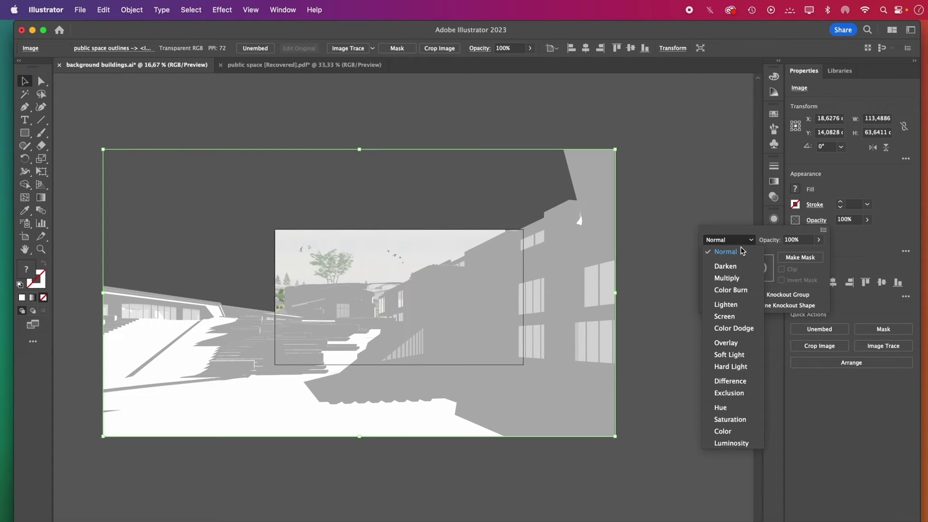
left_click(727, 279)
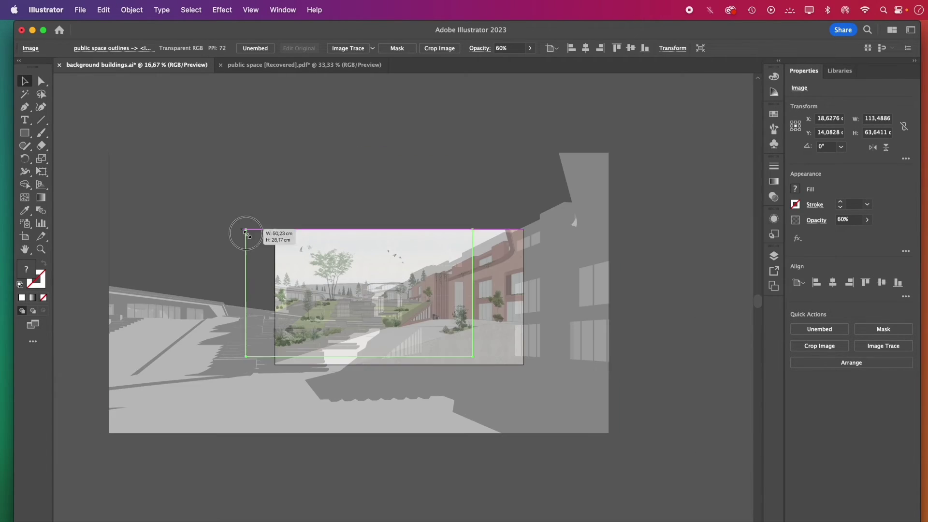
Scale the shadow image to about 55 cm wide to match the perspective and set its opacity to 30%
left_click_drag(245, 232, 240, 225)
left_click_drag(535, 164, 573, 152)
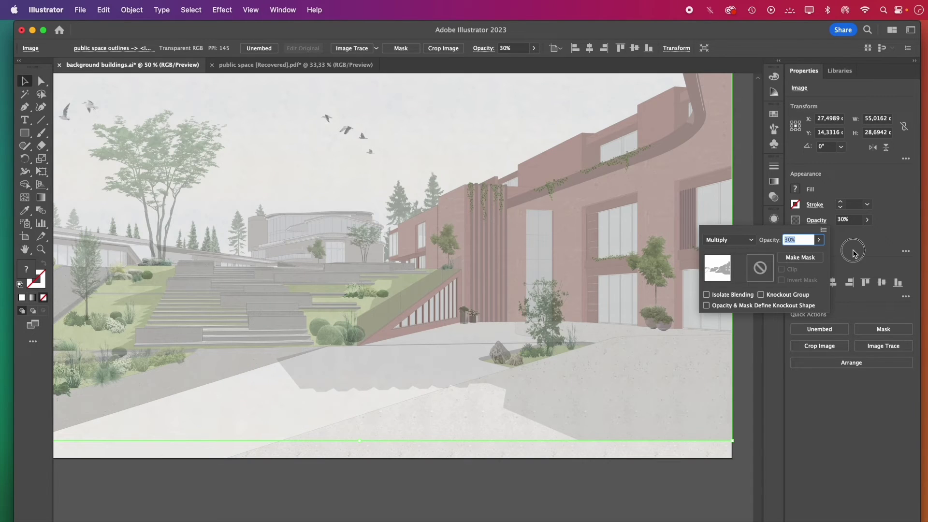
left_click(853, 253)
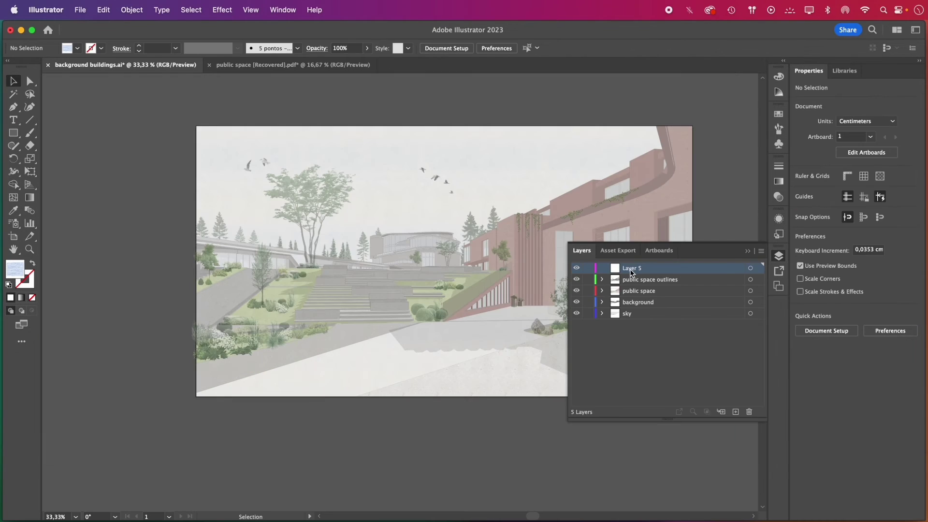
Name the new top layer "people" and convert all people cutouts beside the artboard to grayscale
double_click(630, 269)
type("people")
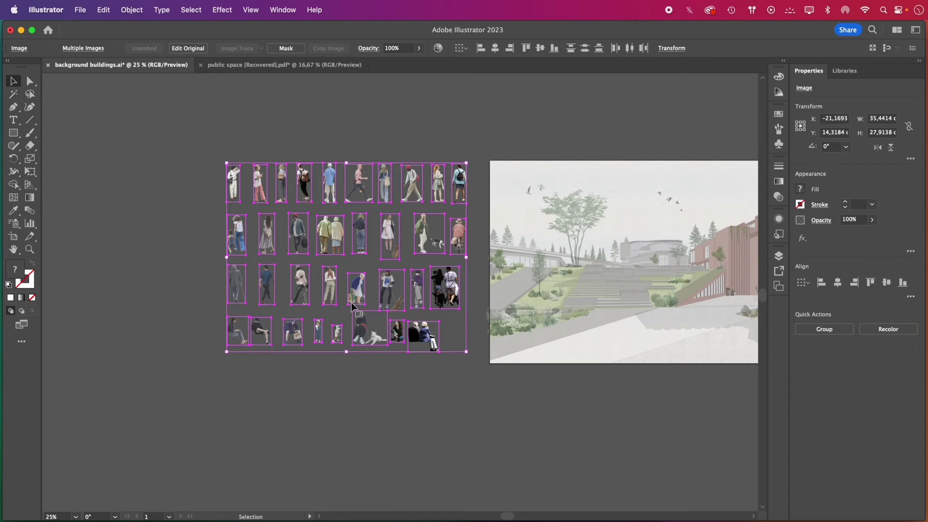
left_click(103, 10)
mouse_move(173, 225)
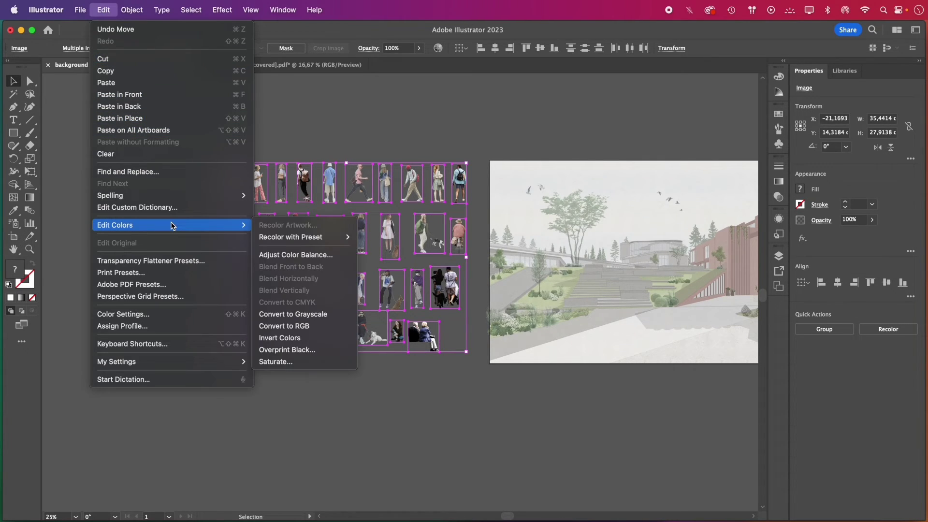
left_click(327, 319)
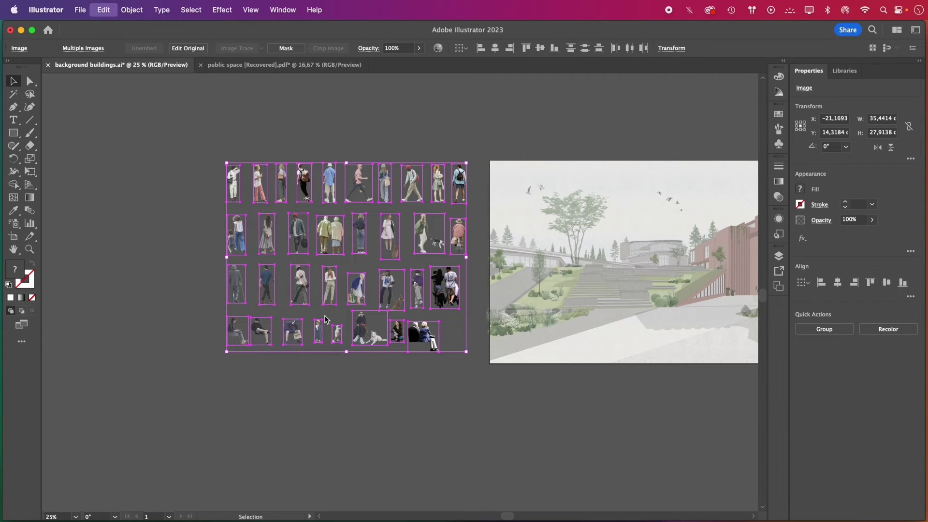
Scale the whole set of people cutouts down to roughly half size beside the artboard
key("super+equal")
left_click_drag(85, 124, 232, 237)
left_click_drag(349, 285, 372, 170)
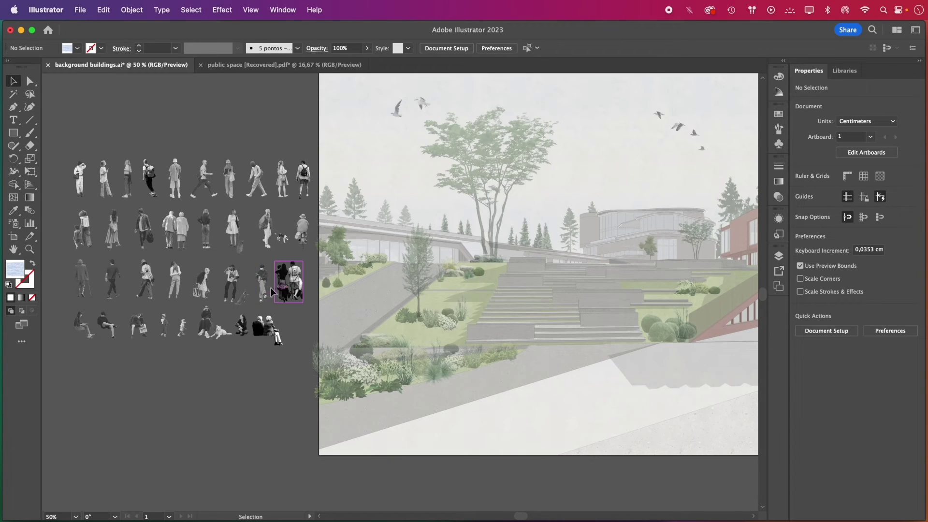
Place people on the stairs and size the figure with a sitting dog and the standing woman at their foot
left_click_drag(261, 284, 453, 287)
key("super+equal")
key("super+equal")
key("super+equal")
key("super+equal")
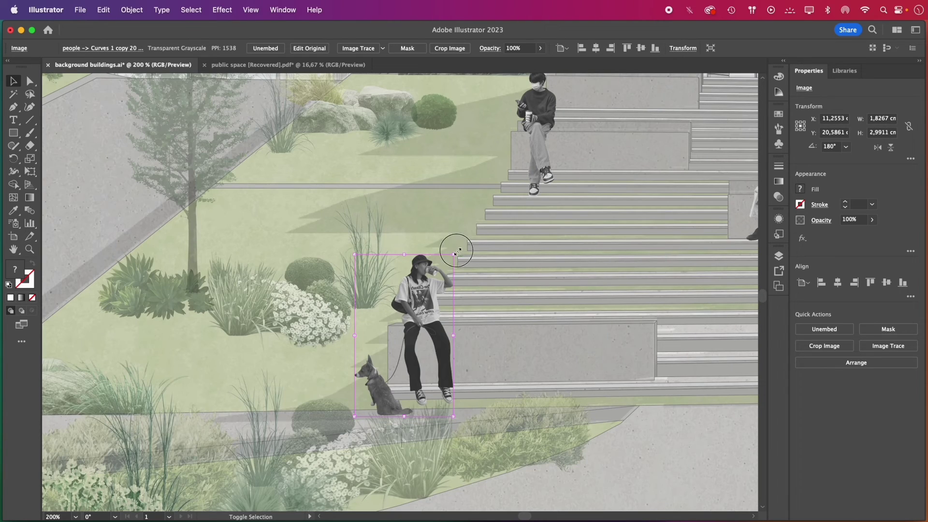
left_click_drag(429, 289, 428, 291)
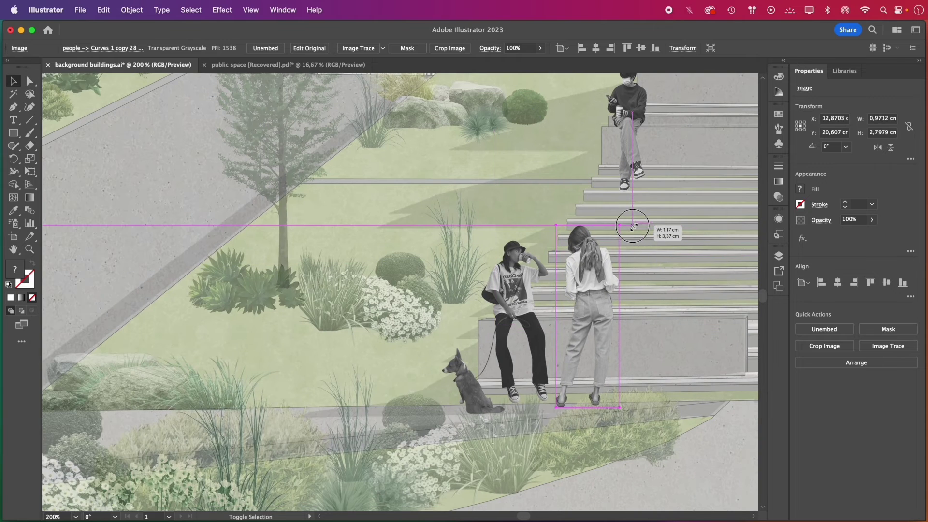
left_click_drag(632, 223, 630, 225)
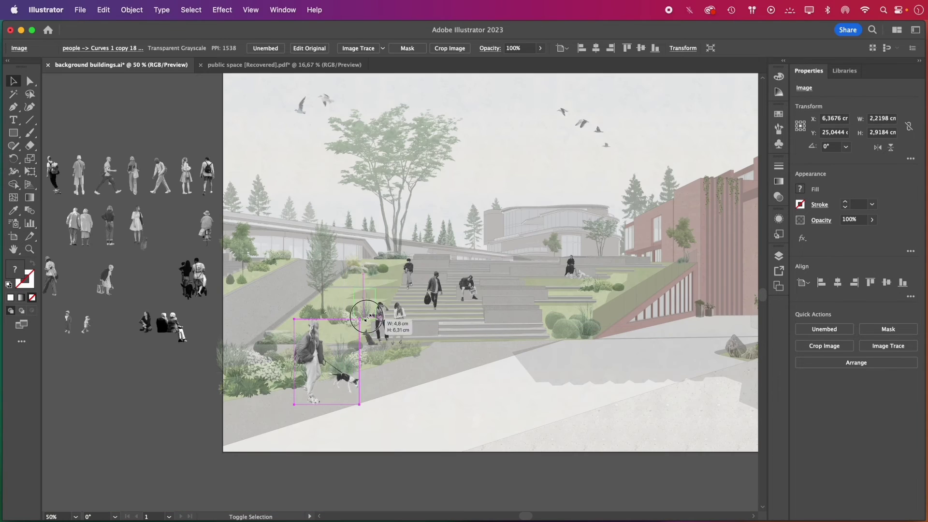
Enlarge the woman walking a dog on the foreground path and reflect her across the vertical axis
left_click_drag(363, 338, 368, 314)
right_click(307, 356)
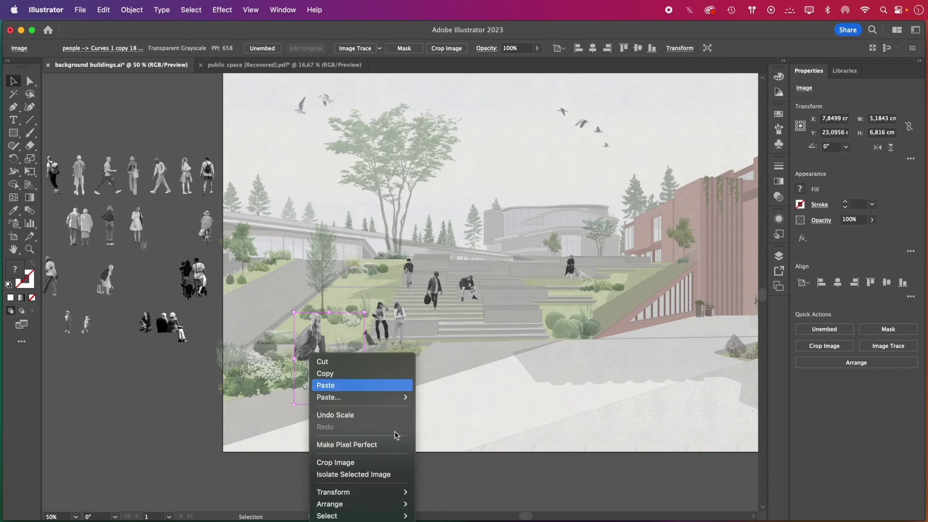
mouse_move(342, 493)
left_click(460, 504)
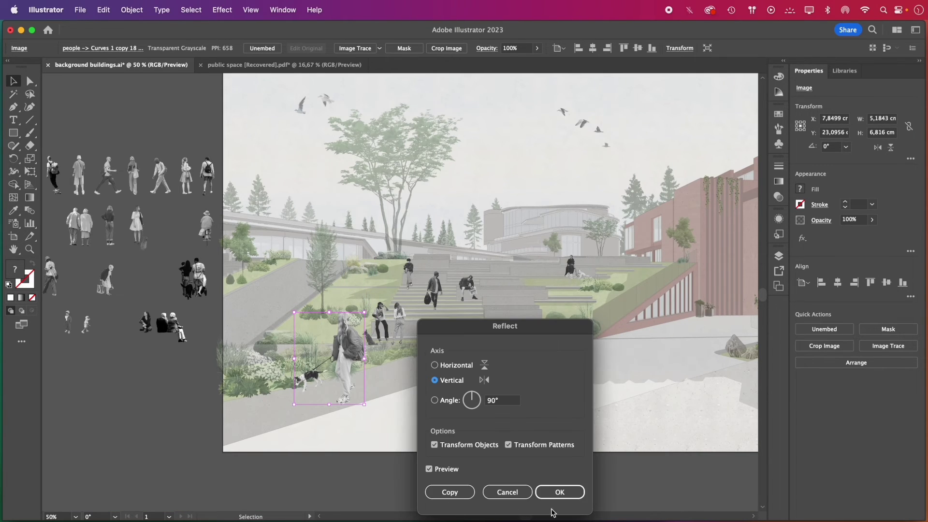
left_click(551, 492)
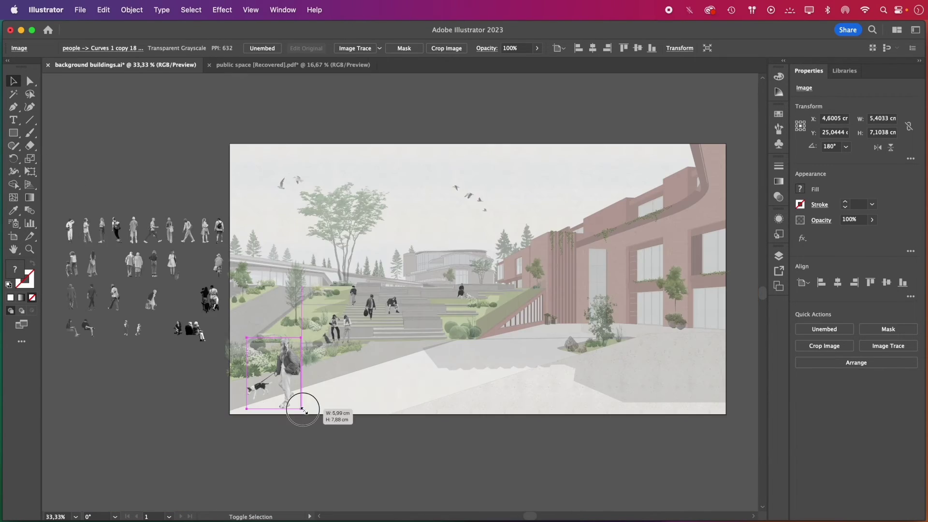
left_click_drag(303, 409, 304, 333)
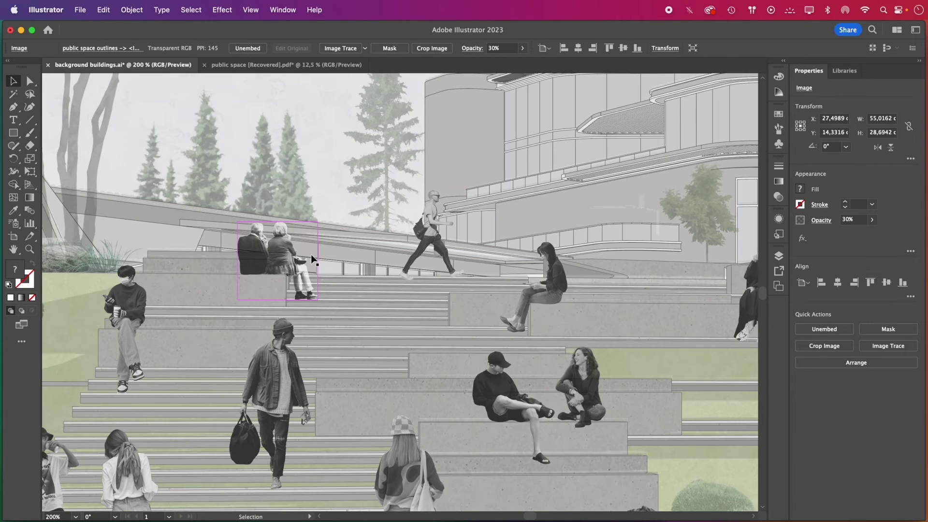
Duplicate the man with the backpack in front of the stairs and set the copy's opacity to 100%
scroll(311, 249, "down", 5)
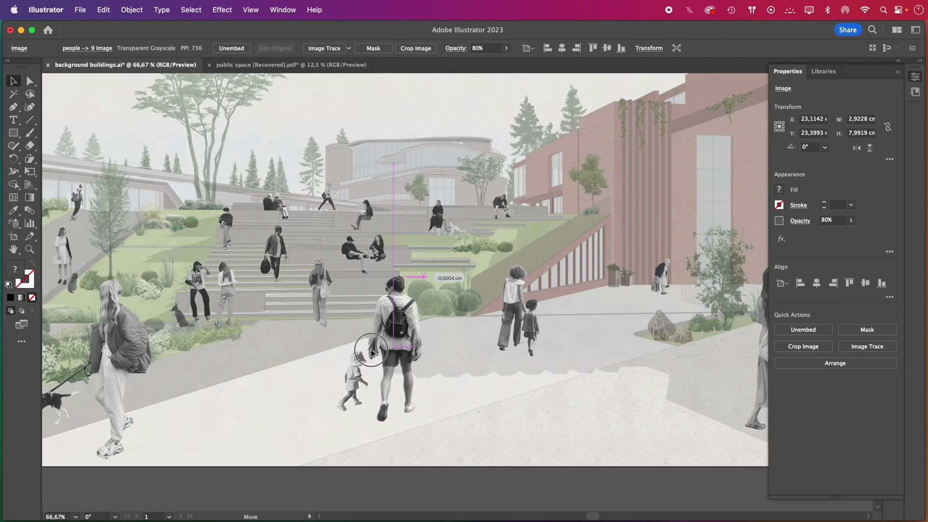
left_click_drag(386, 348, 323, 373)
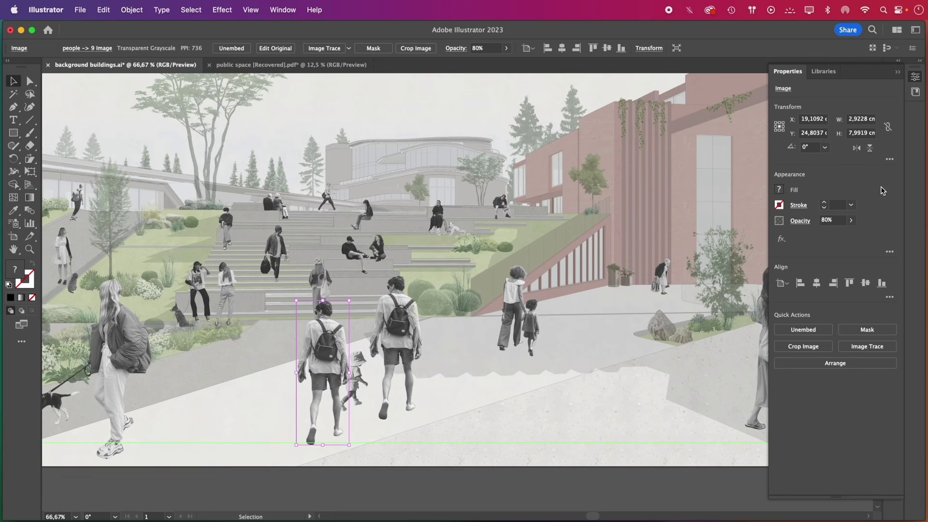
left_click(852, 221)
left_click_drag(842, 233, 869, 234)
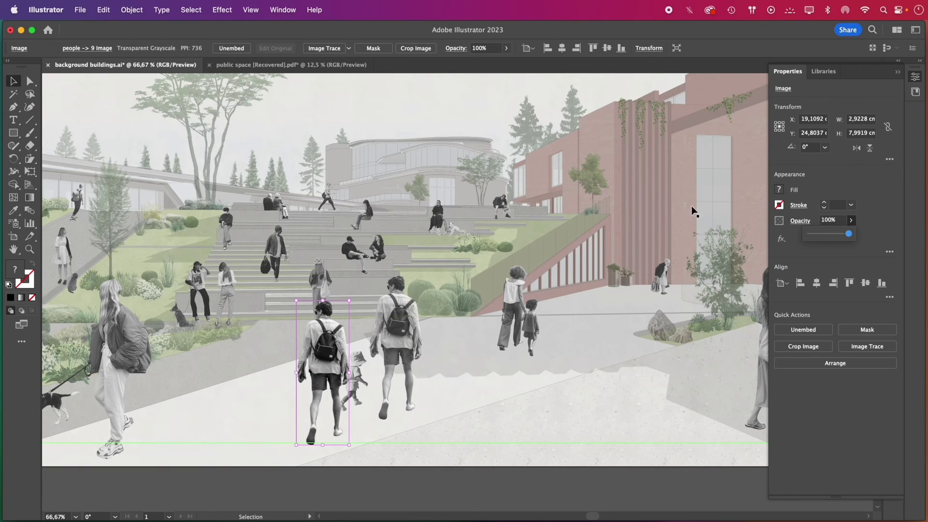
Trace the copied man with the Silhouettes preset and set the silhouette's opacity to 20%
left_click(349, 49)
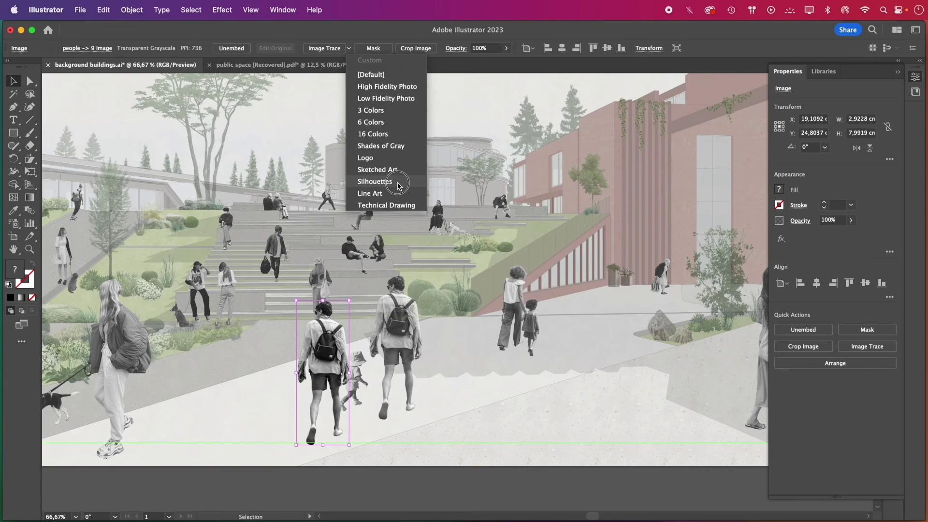
left_click(374, 181)
left_click(814, 222)
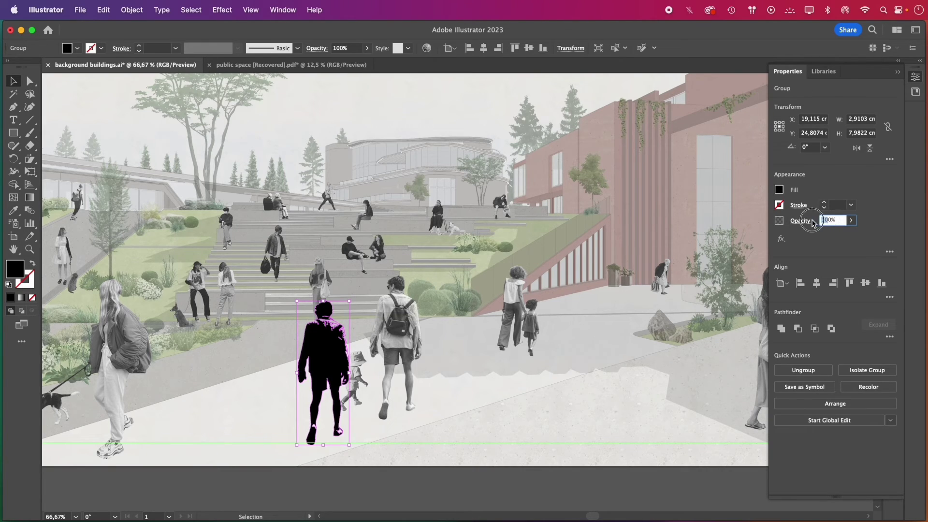
type("20")
key("Return")
Move the silhouette over the man with the backpack and reflect it across the horizontal axis
left_click_drag(324, 365, 391, 350)
right_click(396, 355)
mouse_move(474, 503)
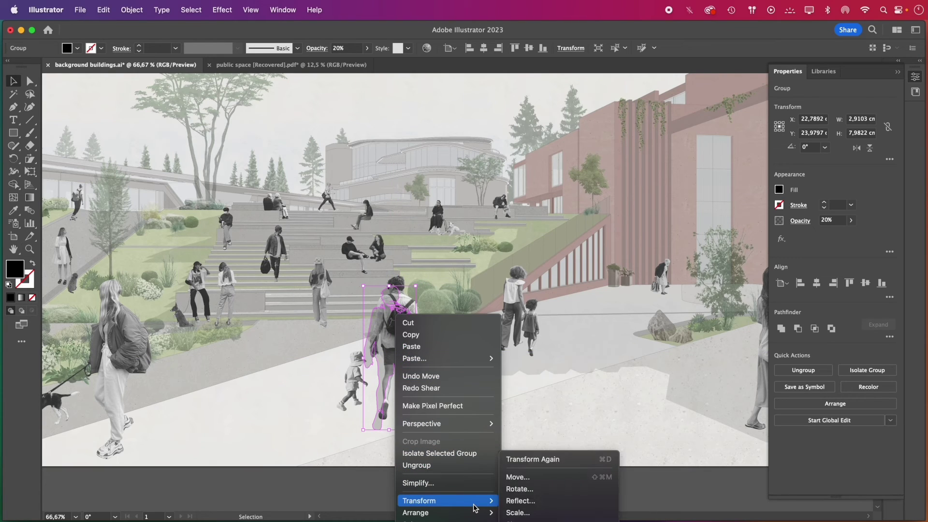
left_click(519, 498)
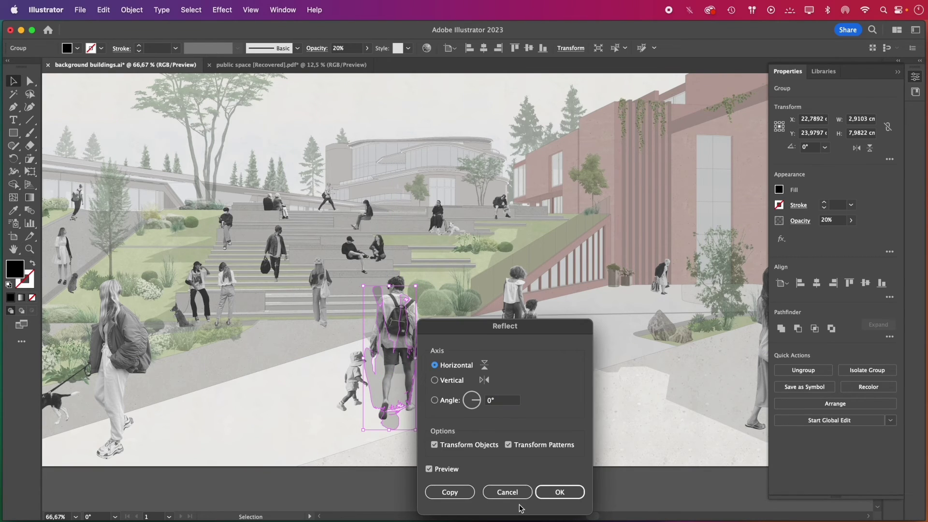
left_click(560, 492)
Angle the flipped silhouette away from the man's feet and shear it like a shadow cast on the ground
left_click_drag(402, 392, 387, 469)
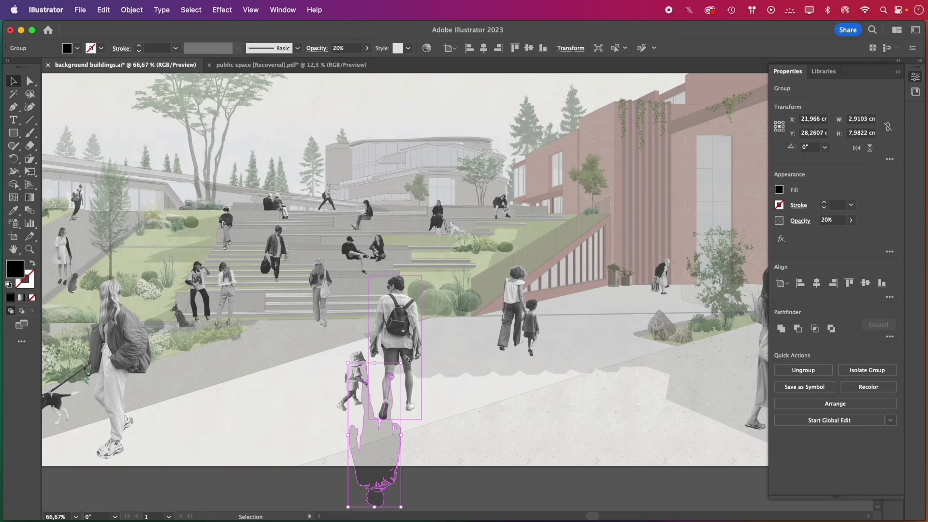
left_click_drag(405, 360, 416, 400)
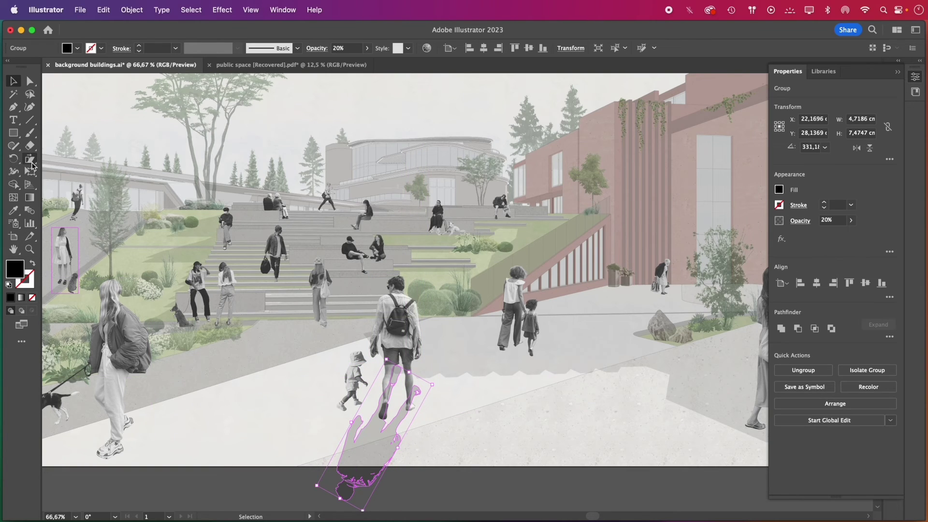
left_click(30, 162)
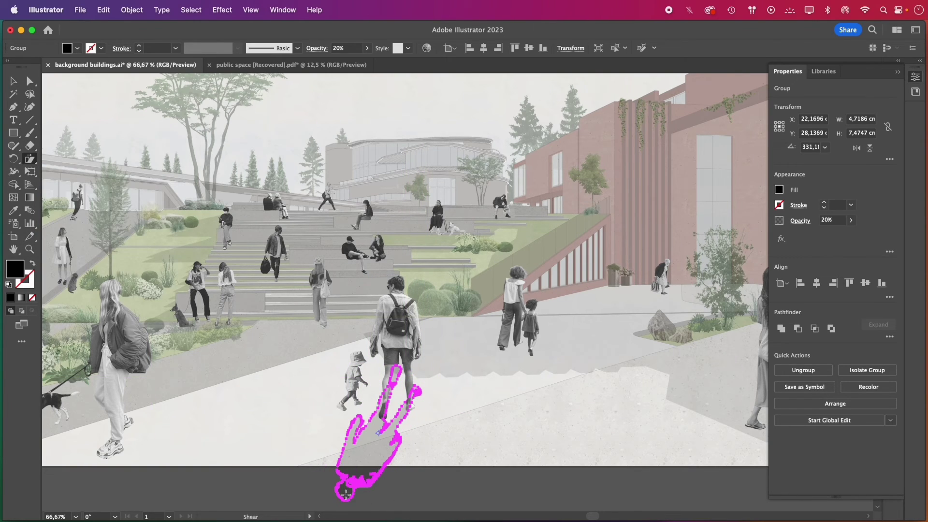
left_click_drag(345, 493, 382, 394)
Distort the corners of the man's shadow with Free Distort so it lies on the pavement and starts at his feet
left_click(30, 171)
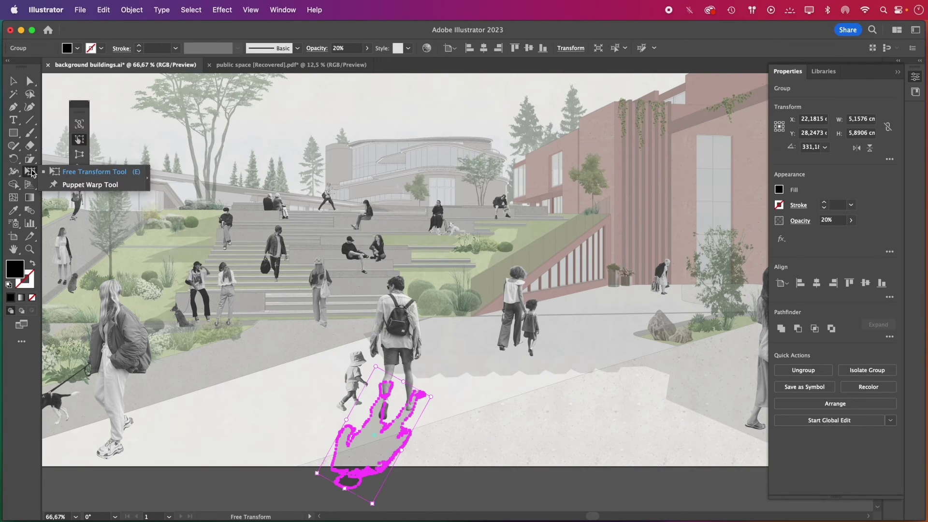
left_click(80, 170)
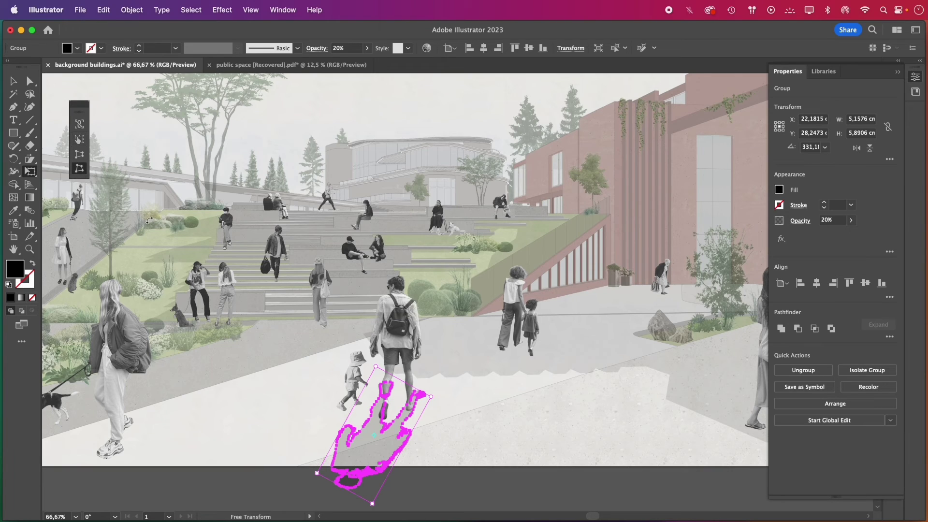
left_click_drag(376, 367, 380, 385)
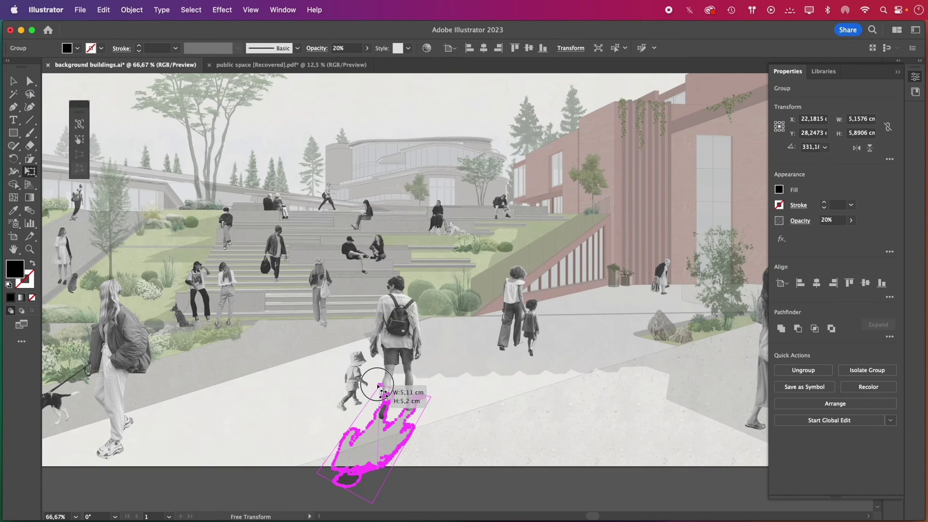
left_click_drag(374, 504, 382, 498)
left_click_drag(316, 473, 308, 470)
left_click_drag(380, 386, 378, 402)
key("v")
Duplicate the toddler with the bucket hat and trace the copy with the Silhouettes preset
left_click(299, 307)
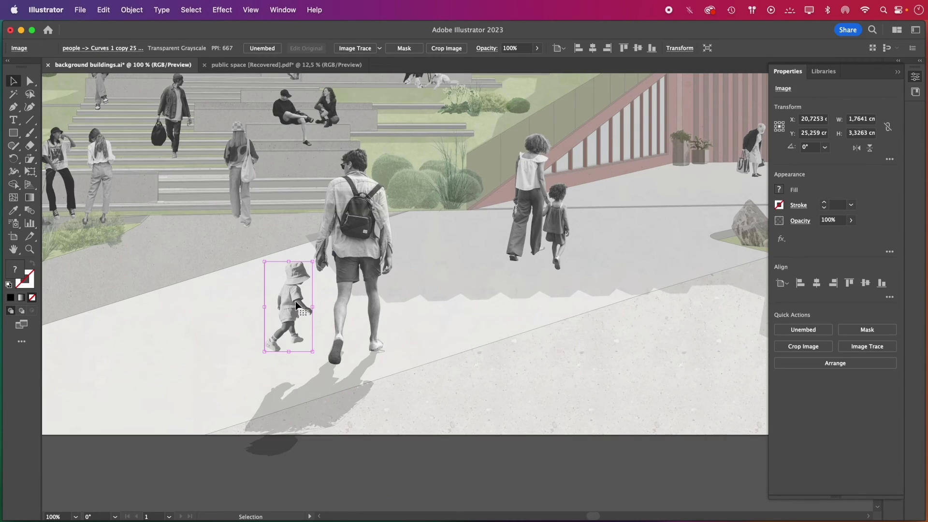
mouse_move(300, 308)
left_mouse_down()
mouse_move(289, 332)
mouse_move(272, 329)
left_mouse_up()
left_click(379, 48)
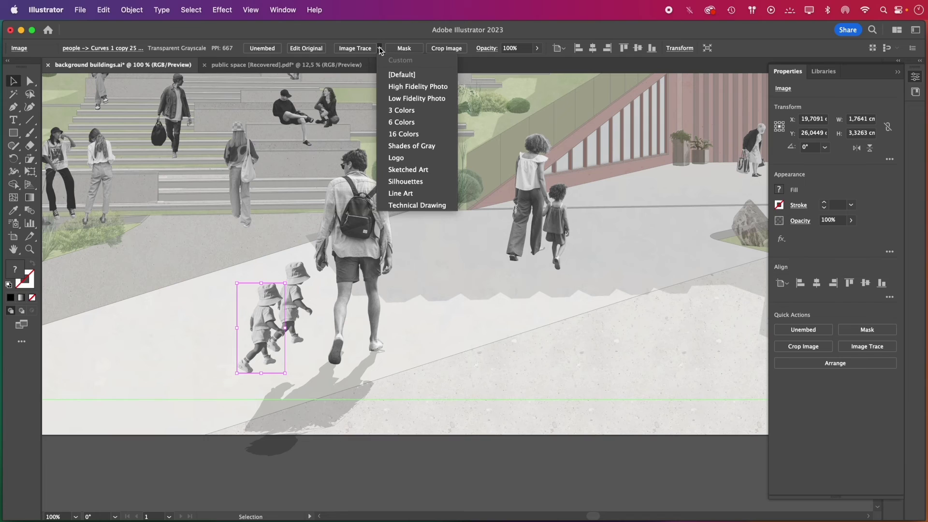
left_click(408, 183)
Set the toddler silhouette's opacity to 20% and reflect it across the horizontal axis
left_click(831, 220)
type("20")
key("Return")
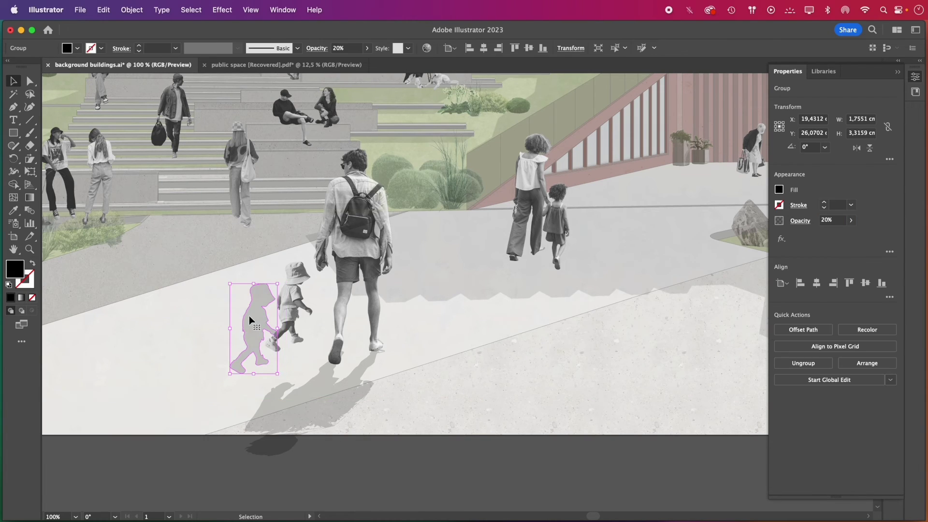
right_click(249, 314)
mouse_move(324, 501)
left_click(390, 501)
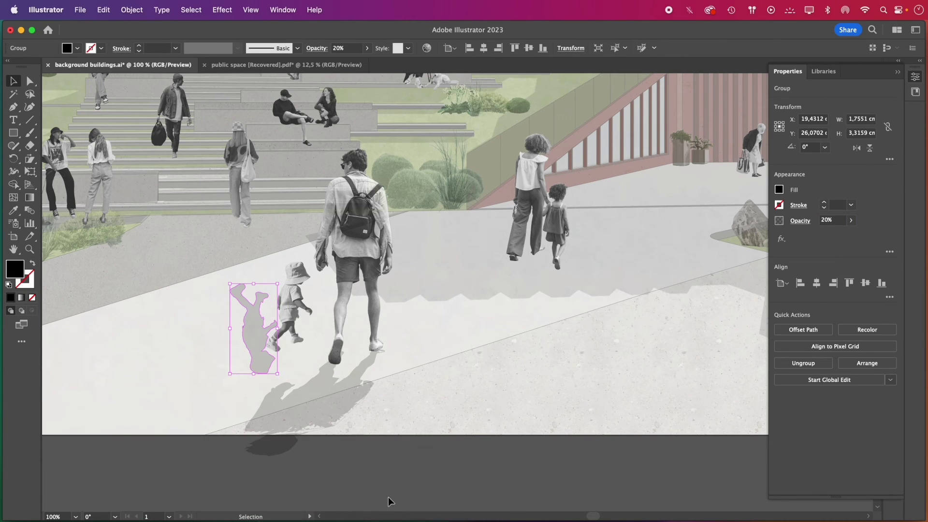
Rotate the toddler's flipped silhouette away from his feet and shear it like a shadow cast on the pavement
left_click(560, 492)
left_click_drag(283, 280, 257, 356)
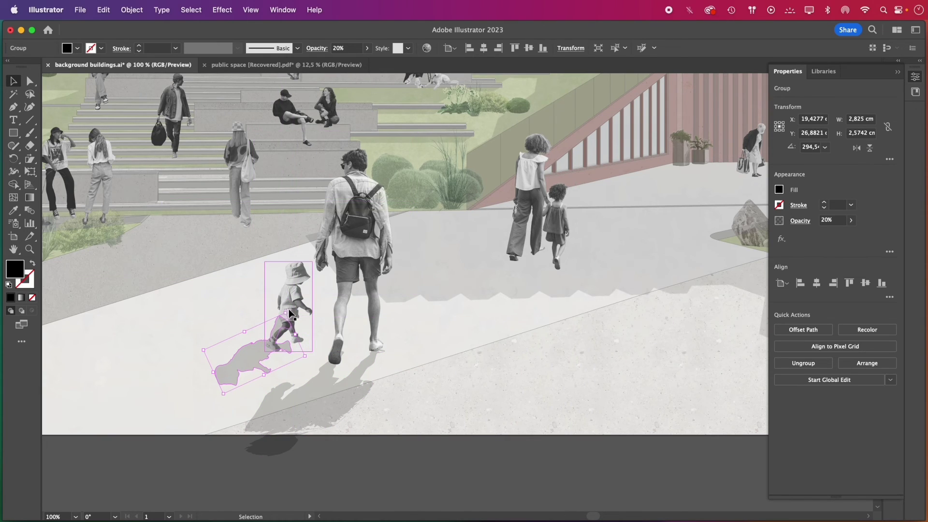
left_click_drag(29, 159, 80, 177)
left_click_drag(266, 307, 283, 315)
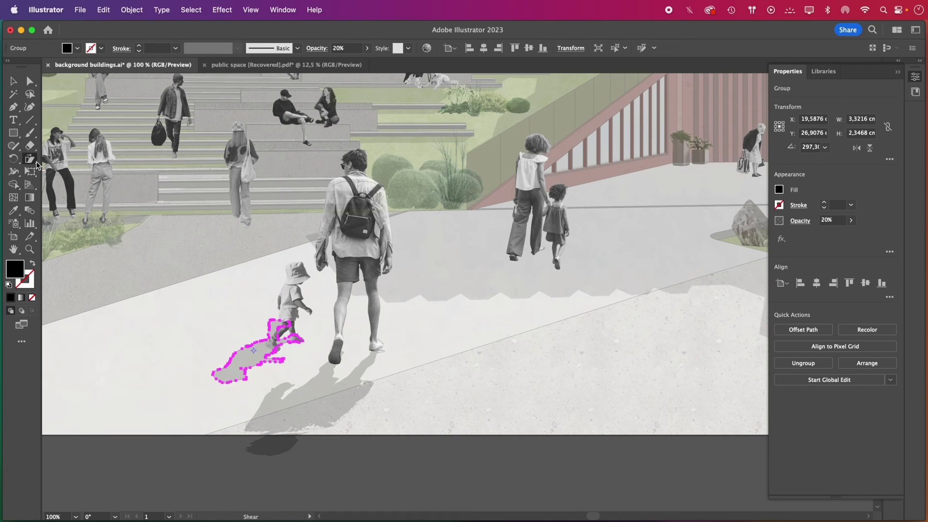
Distort the corners of the toddler's shadow with Free Distort so it lies flatter on the pavement
left_click(30, 171)
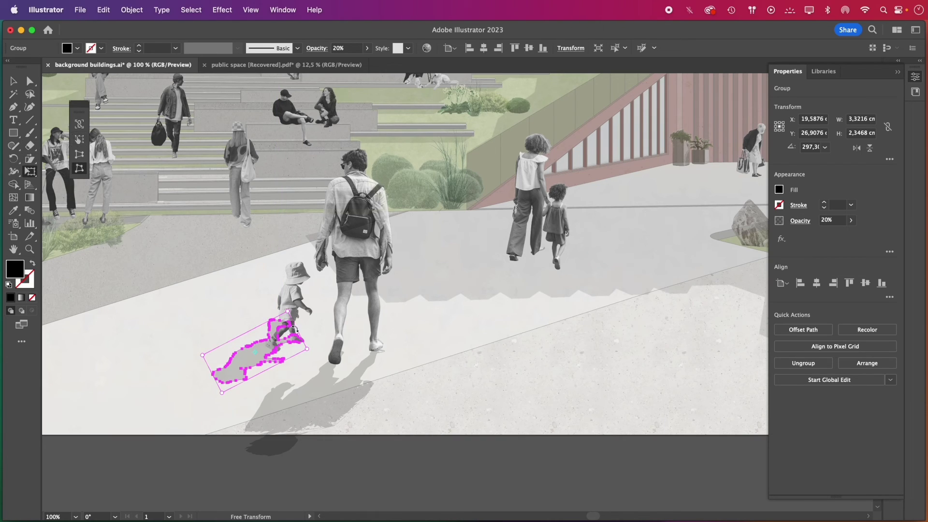
left_click_drag(287, 312, 282, 326)
left_click_drag(203, 355, 197, 362)
left_click_drag(222, 393, 227, 396)
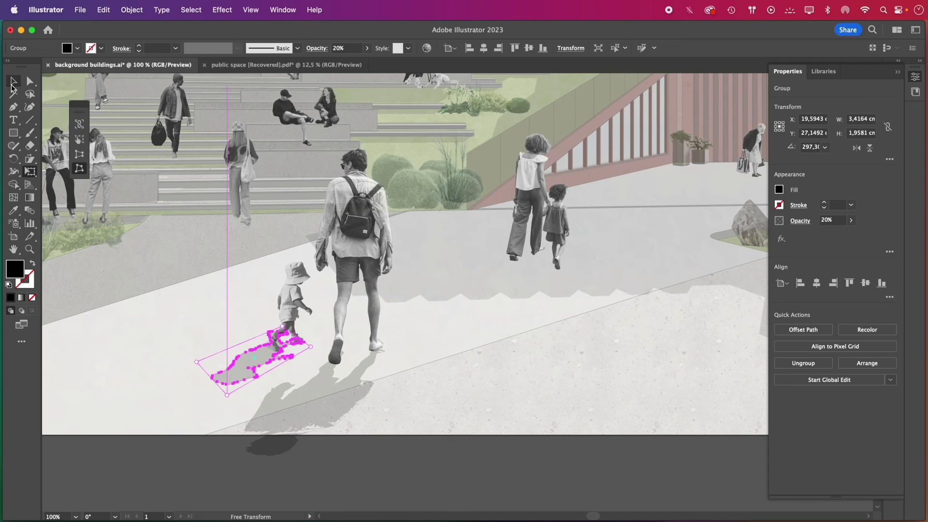
left_click(12, 84)
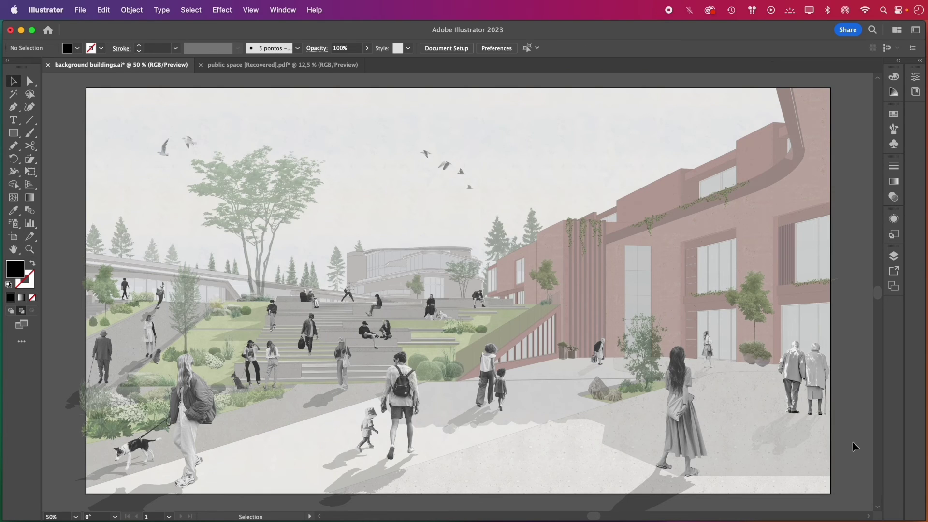
Export the finished cutout scene as an RGB JPEG at maximum quality 10 and High (300 ppi) resolution
left_click(81, 10)
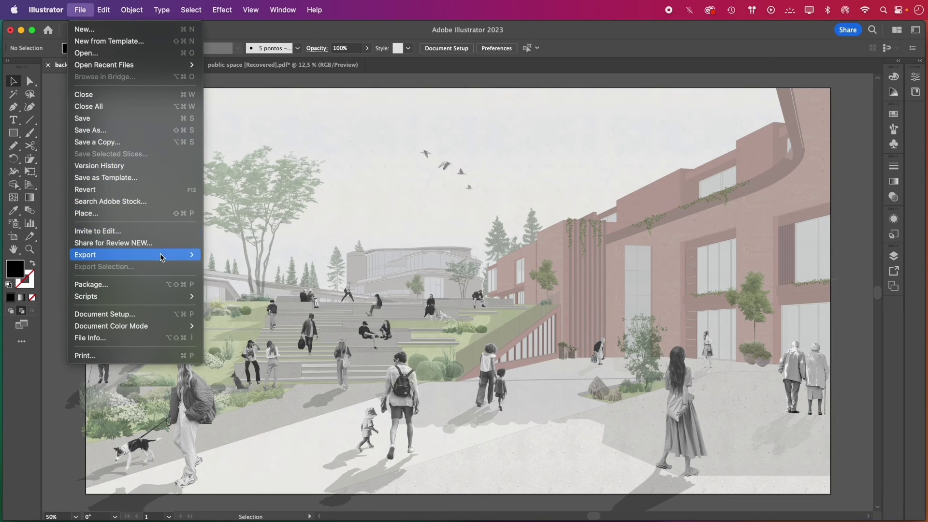
mouse_move(161, 255)
left_click(239, 269)
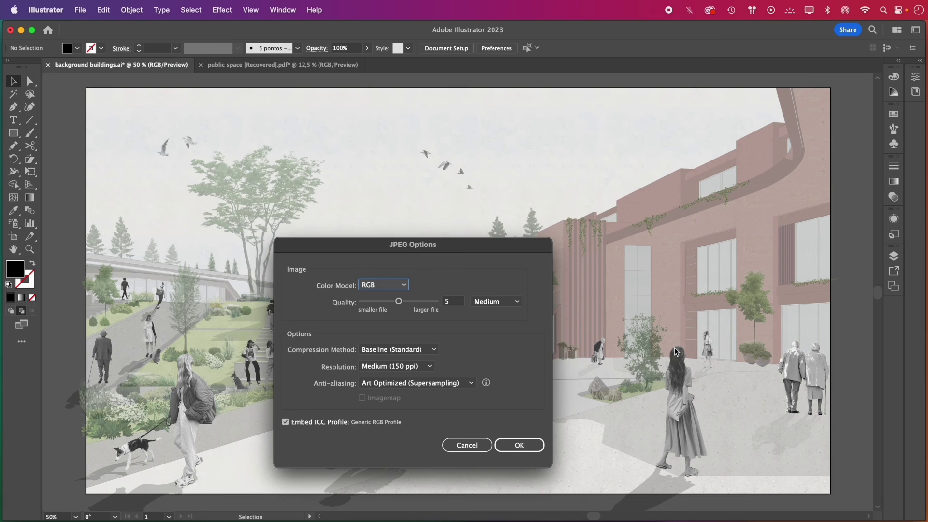
left_click_drag(397, 301, 437, 301)
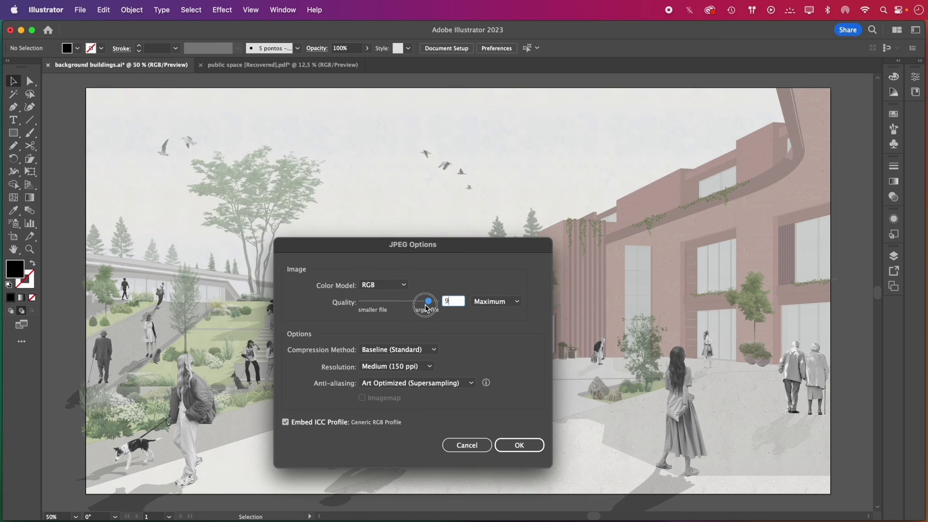
left_click(409, 367)
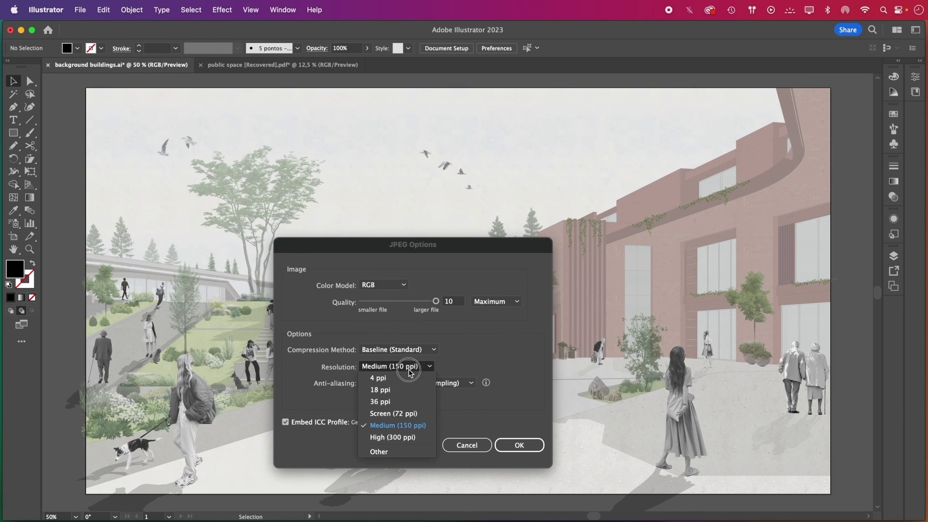
left_click(404, 438)
key("Return")
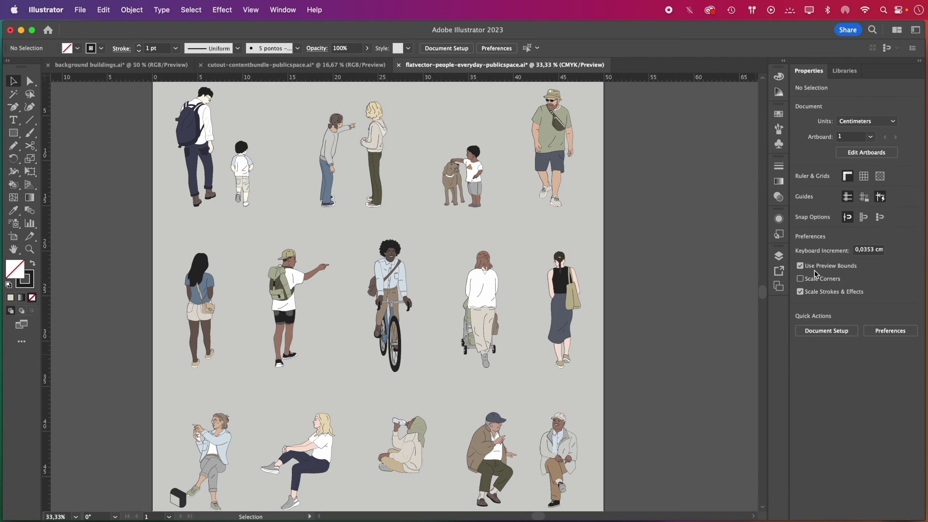
Hide the coloured people layer in the flatvector-people-everyday-publicspace file, leaving the white outline layer on
left_click(783, 257)
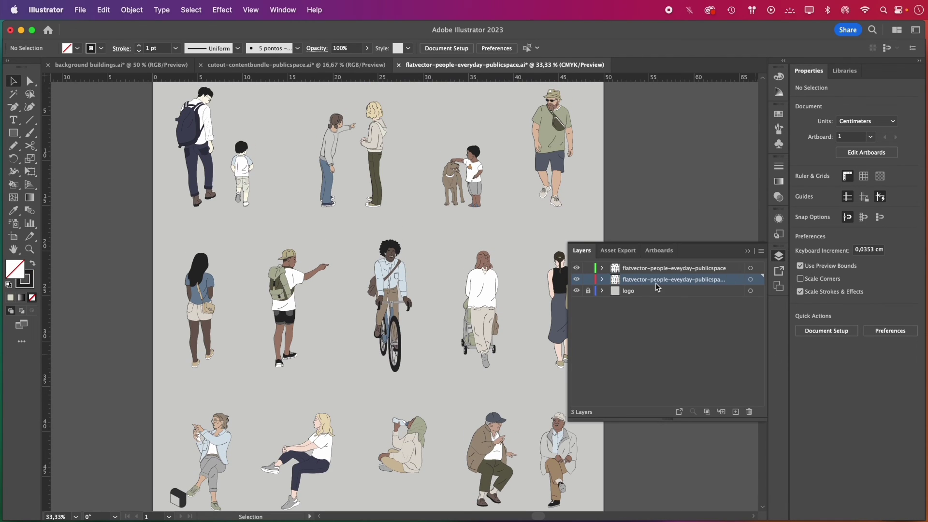
left_click(576, 268)
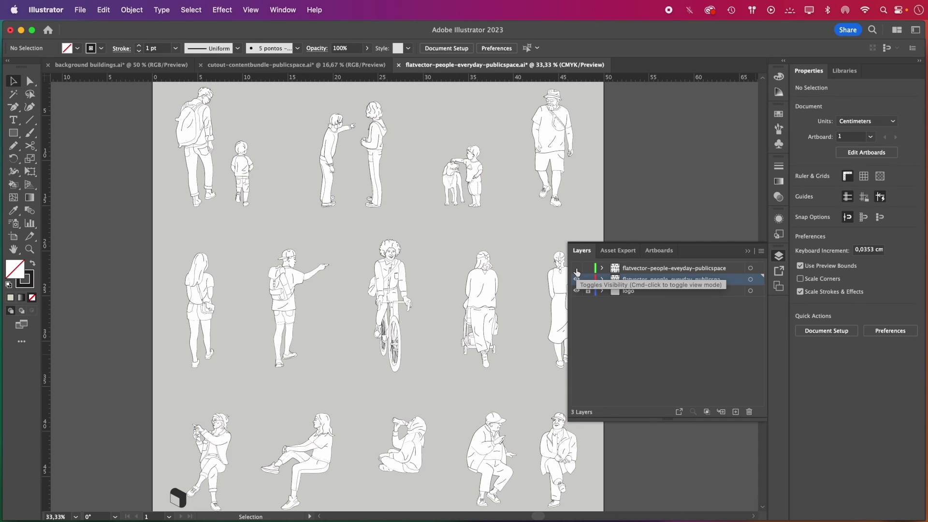
left_click(747, 251)
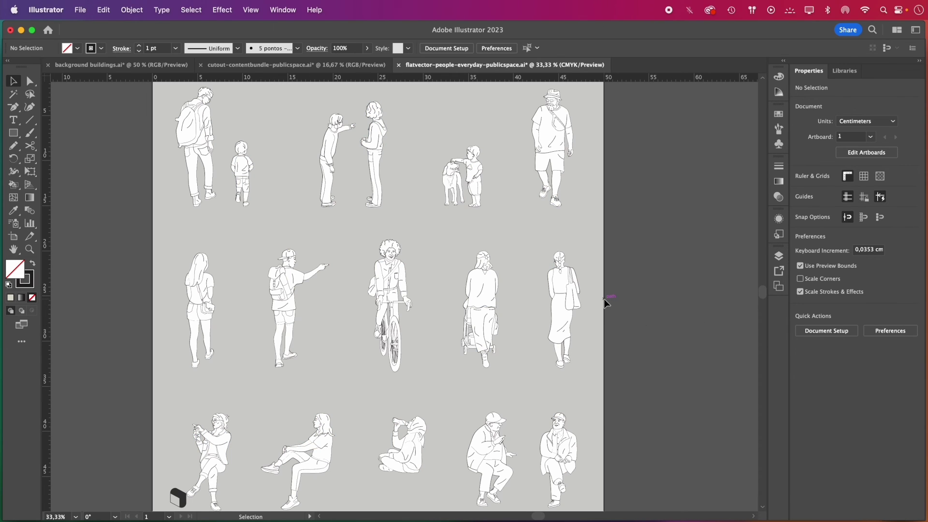
scroll(606, 302, "down", 1)
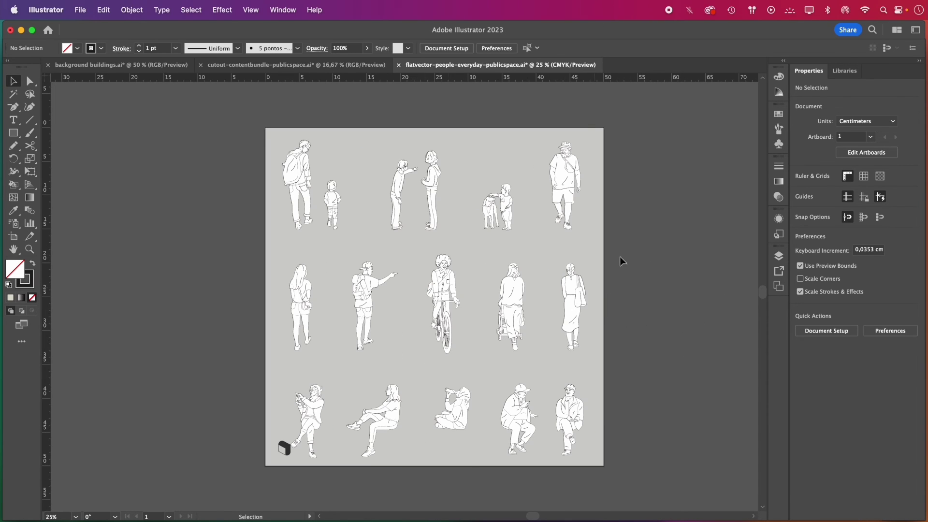
Bring the two seated outline men into the perspective, scale them down and seat them on the lower stair block
left_click(313, 430)
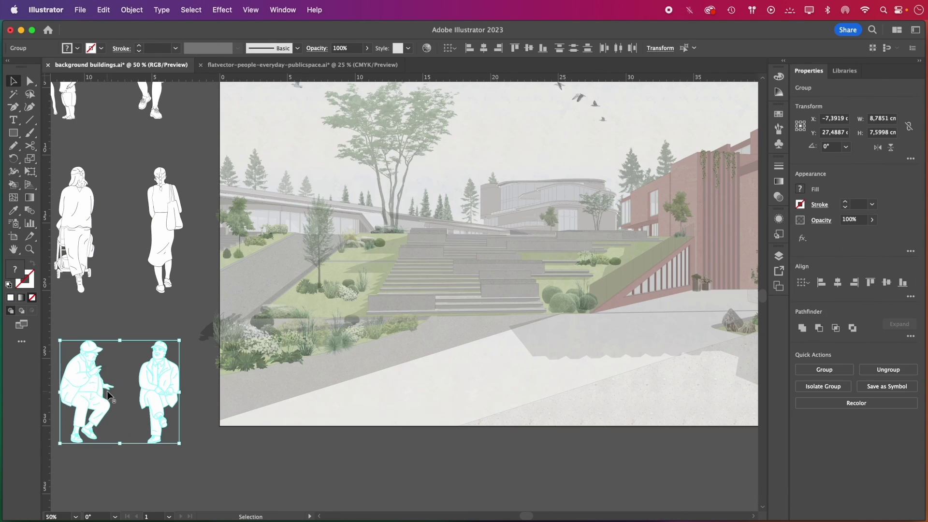
left_click_drag(106, 391, 421, 278)
left_click_drag(485, 235, 435, 274)
scroll(422, 295, "up", 4)
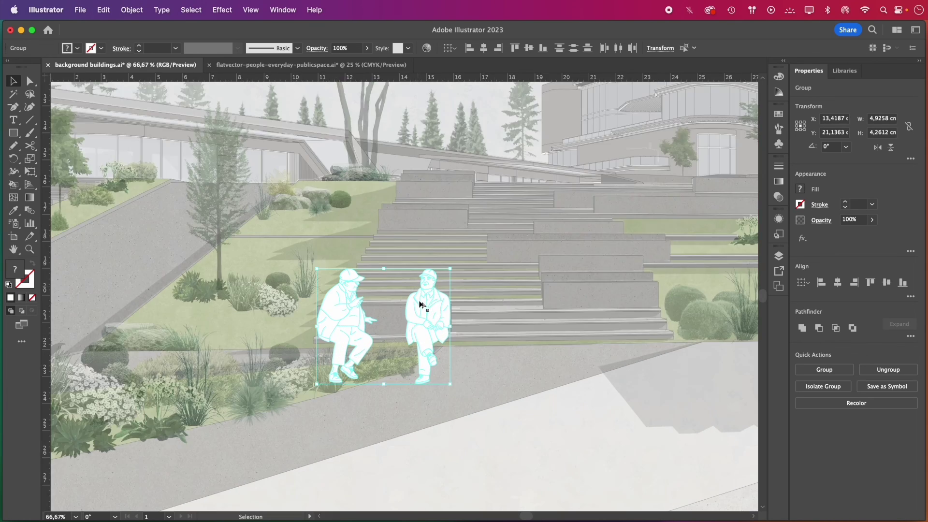
left_click_drag(476, 454, 393, 383)
left_click_drag(387, 309, 424, 284)
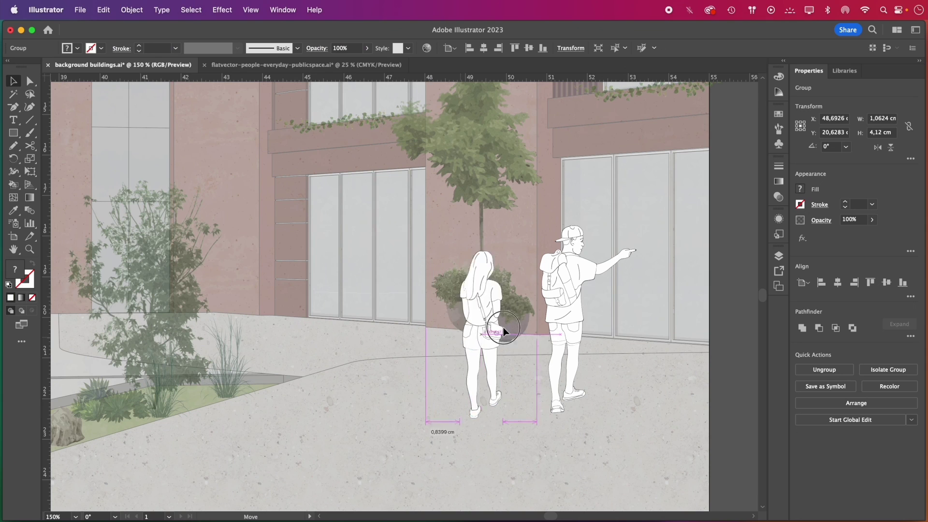
Position and scale the outline figures: long-haired woman beside the pointing man, cyclist on the ramp, and child with dog about 3 cm tall
left_click_drag(500, 321, 514, 327)
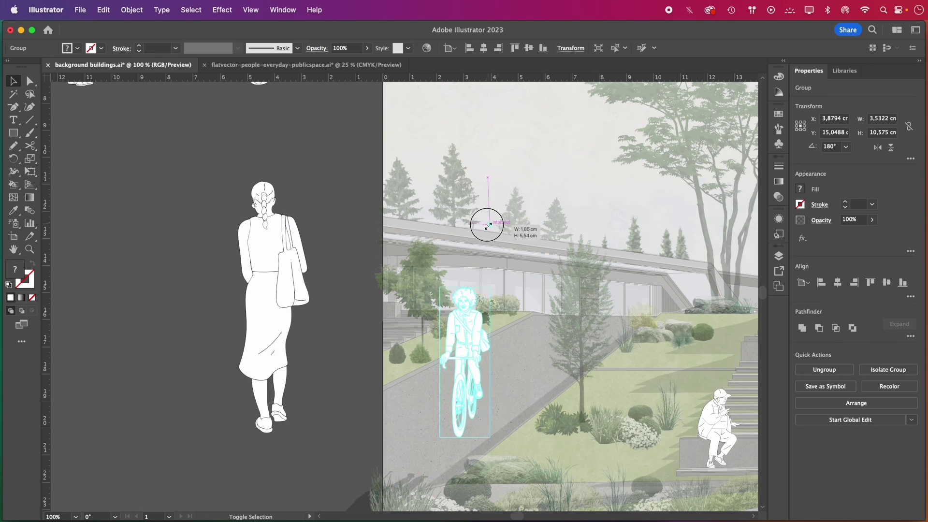
left_click_drag(487, 222, 476, 234)
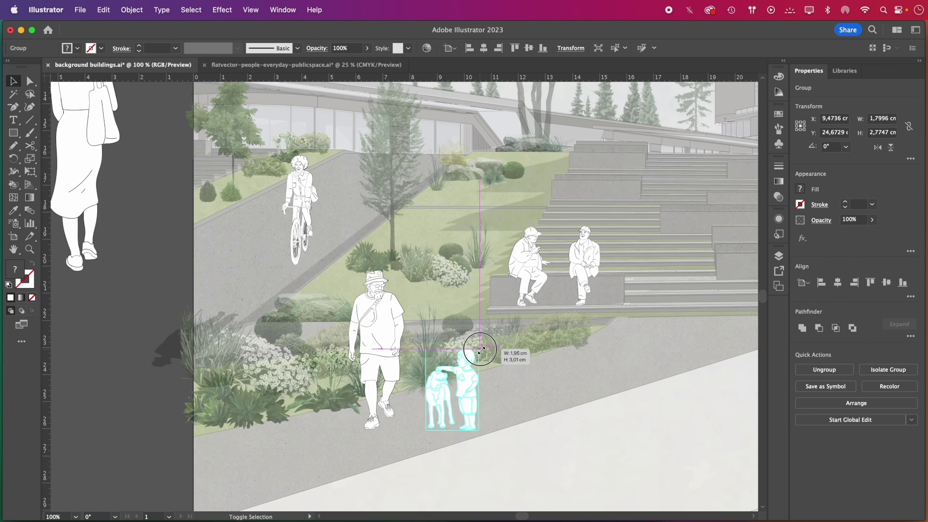
left_click_drag(476, 352, 479, 349)
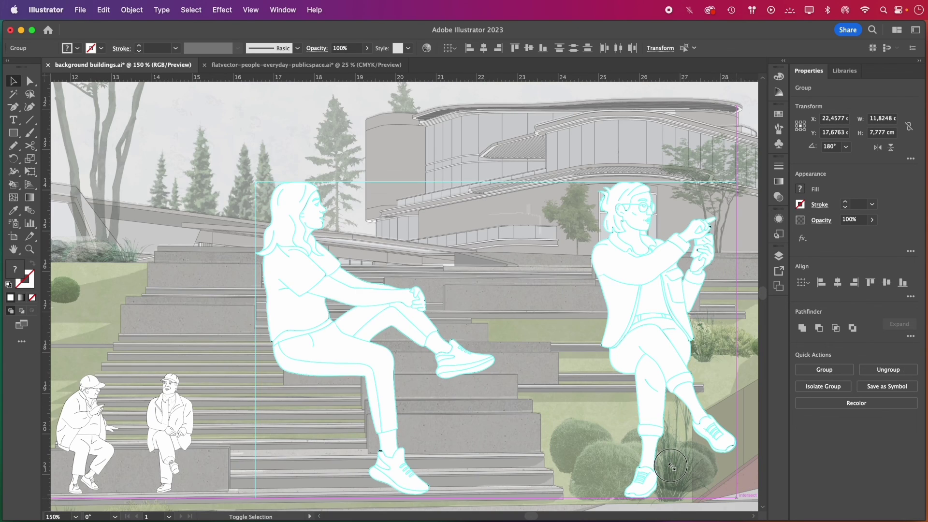
Scale down the two seated outline women together and place them on the stair terrace beside the seated men
left_click_drag(737, 498, 417, 302)
left_click_drag(407, 265, 520, 432)
left_click(581, 375)
left_click_drag(506, 399, 481, 396)
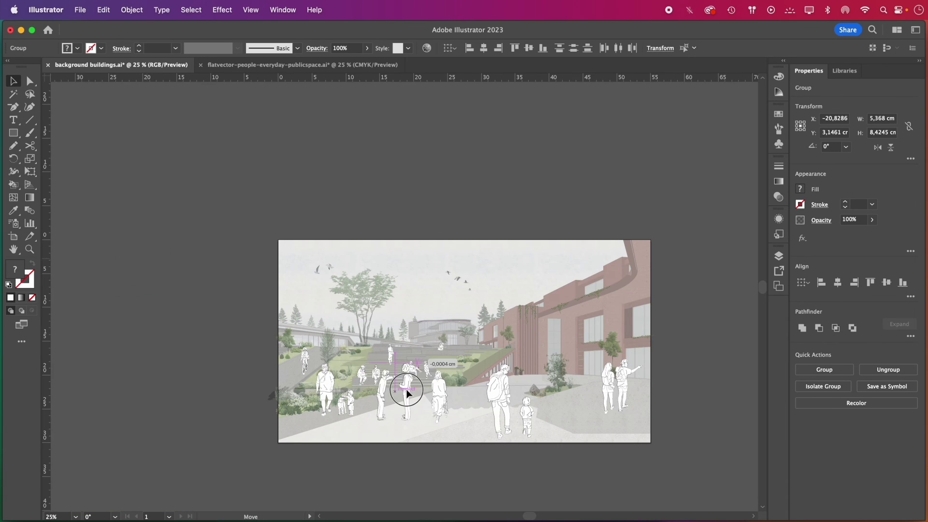
Place the pair of standing, talking outline figures on the foreground pavement in front of the stairs
left_click_drag(404, 387, 409, 406)
left_click(421, 479)
scroll(459, 410, "up", 3)
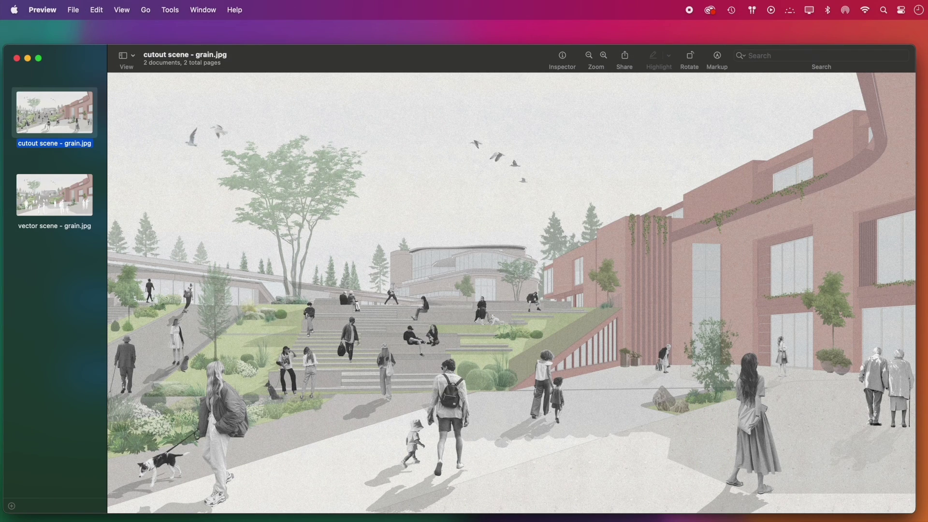
Switch to Preview and compare the images "cutout scene - grain.jpg" and "vector scene - grain.jpg"
left_click(54, 195)
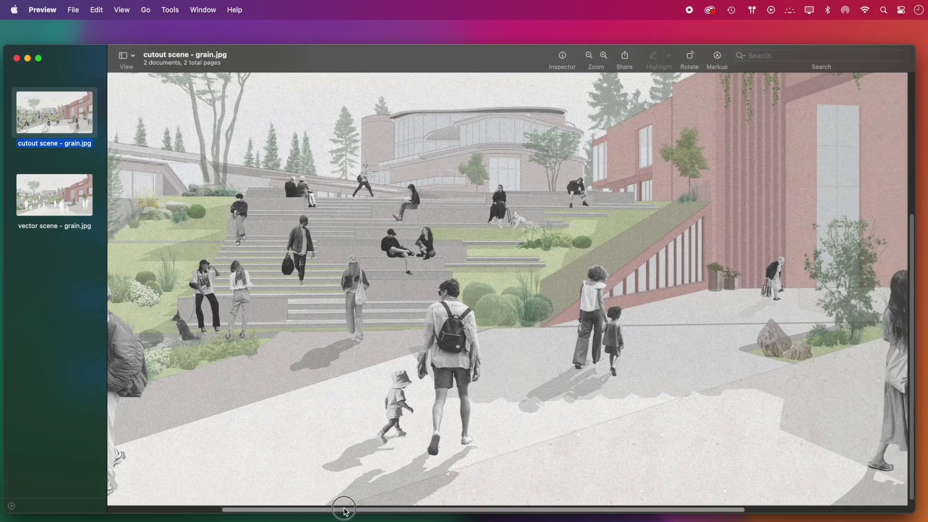
key("Down")
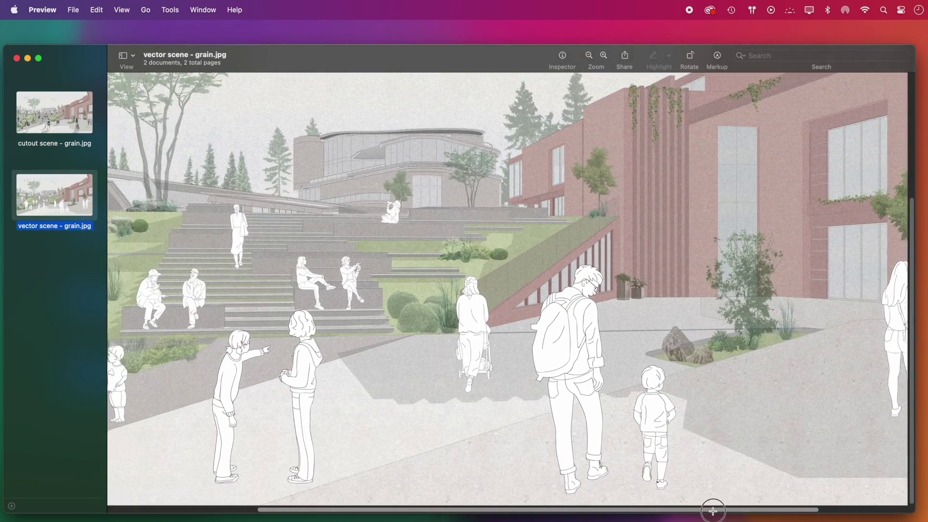